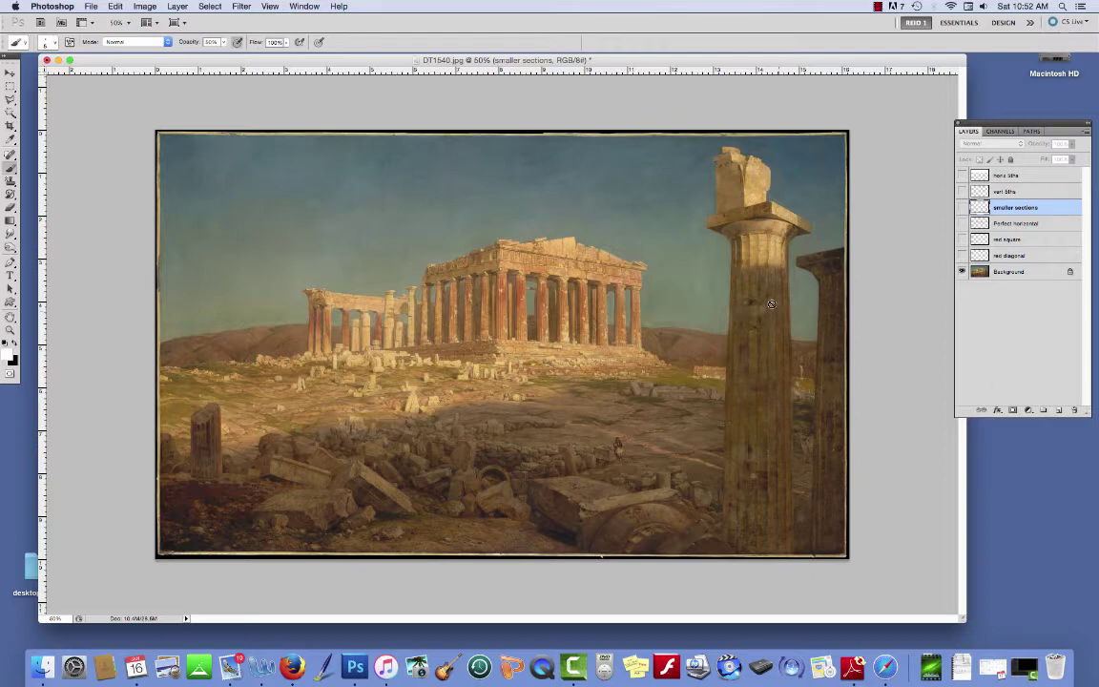
# Review the image's pixel dimensions, document size and resolution in the Image Size settings
pyautogui.click(148, 7)
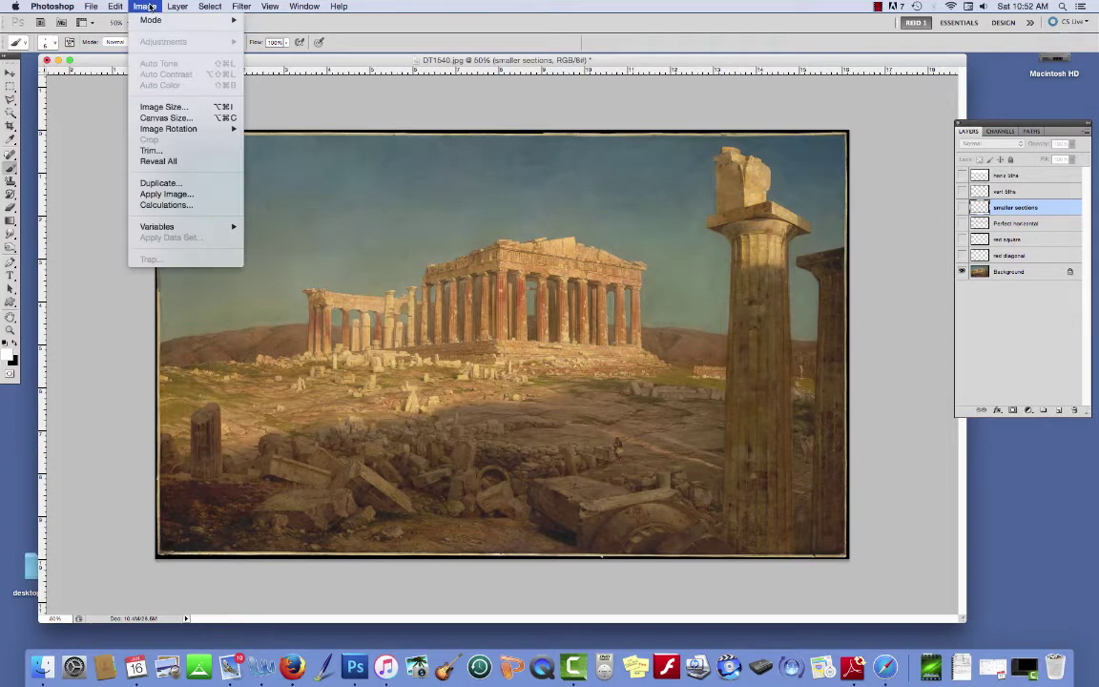
pyautogui.click(153, 107)
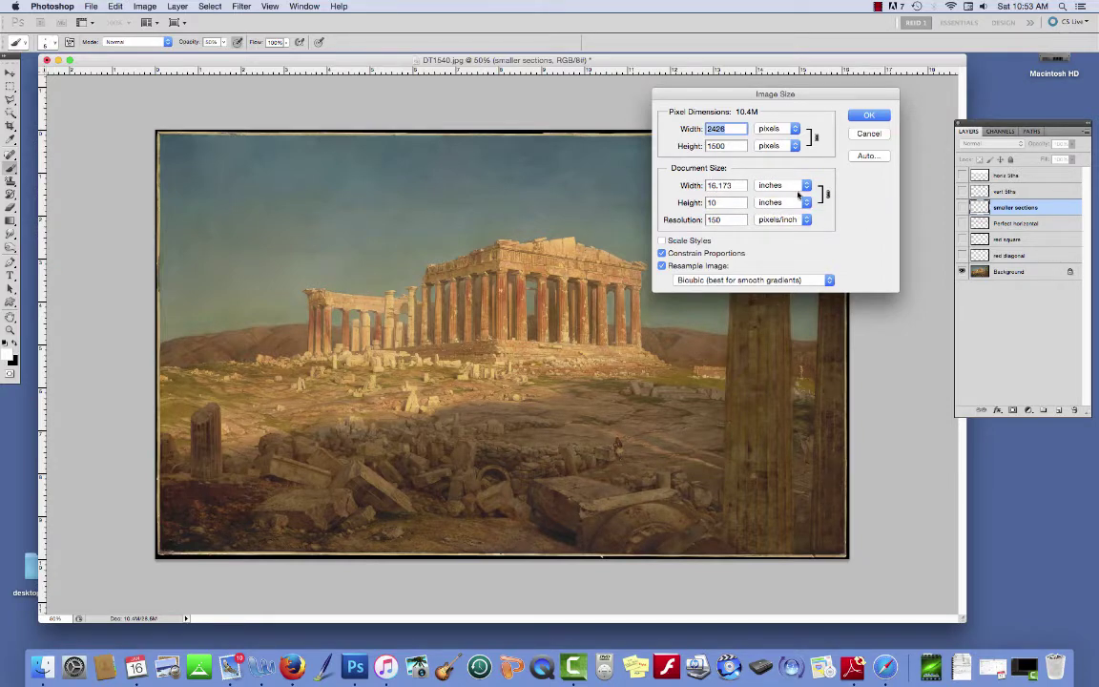
pyautogui.click(869, 116)
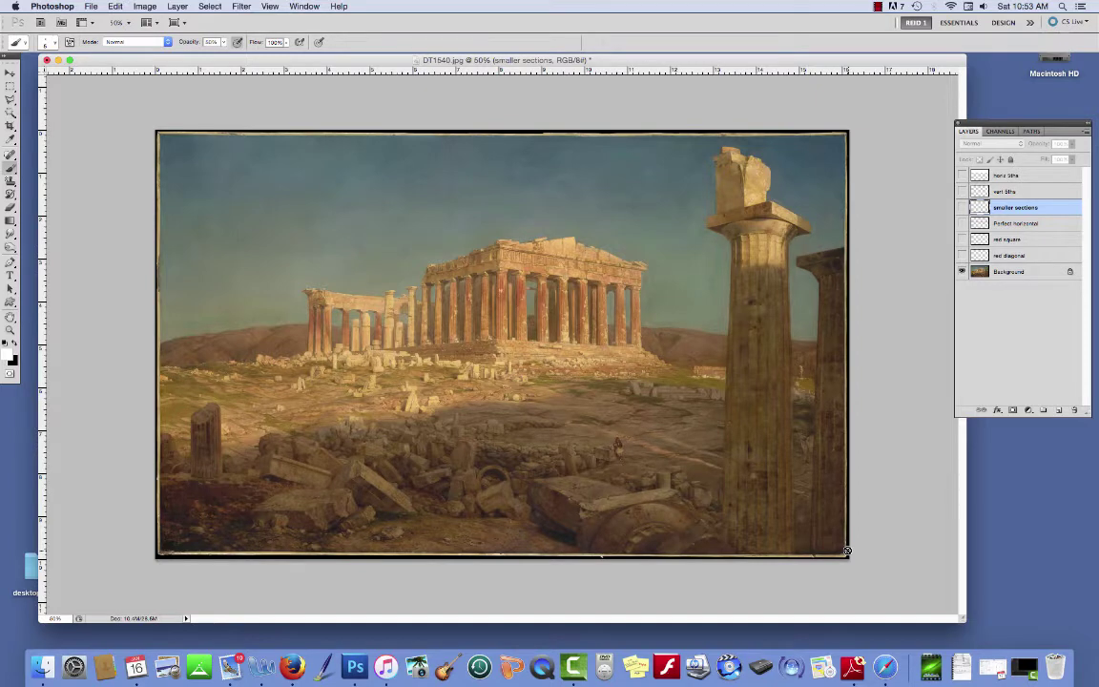
# Show the red diagonal layer and add a new layer with bright red as the foreground color
pyautogui.click(962, 255)
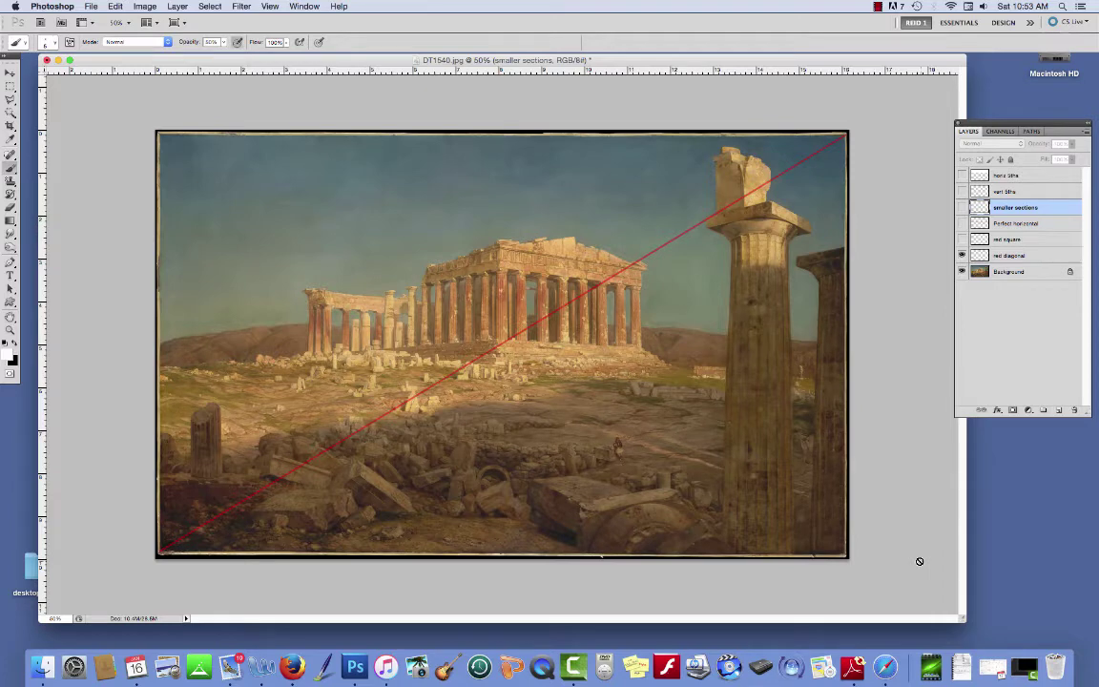
pyautogui.click(1051, 409)
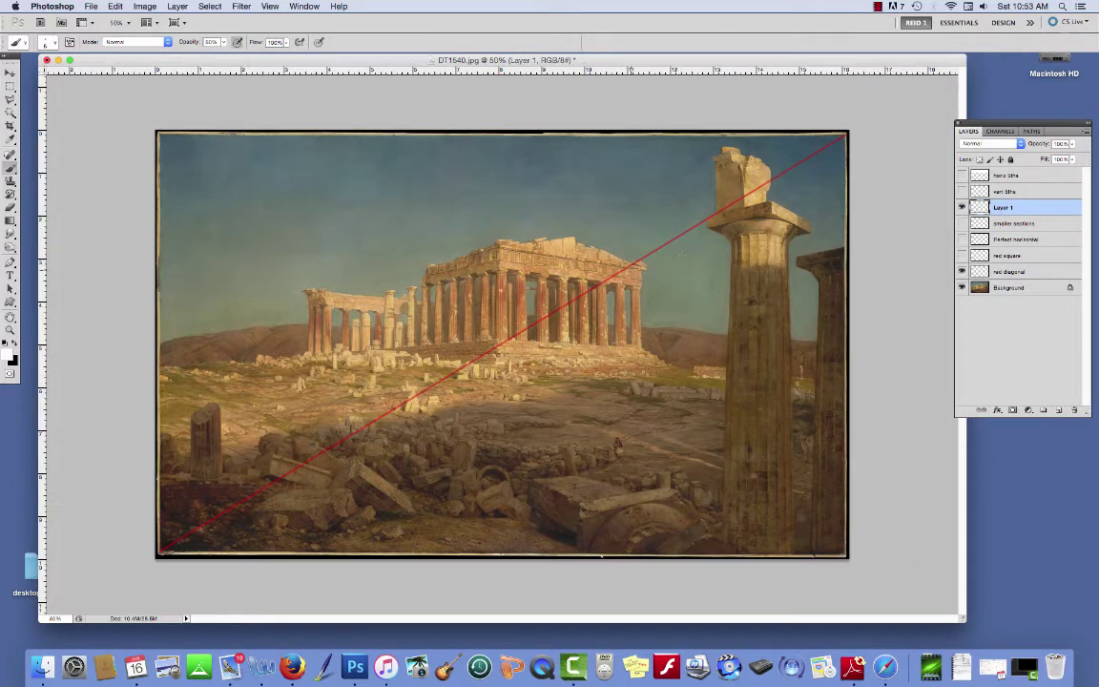
pyautogui.click(8, 356)
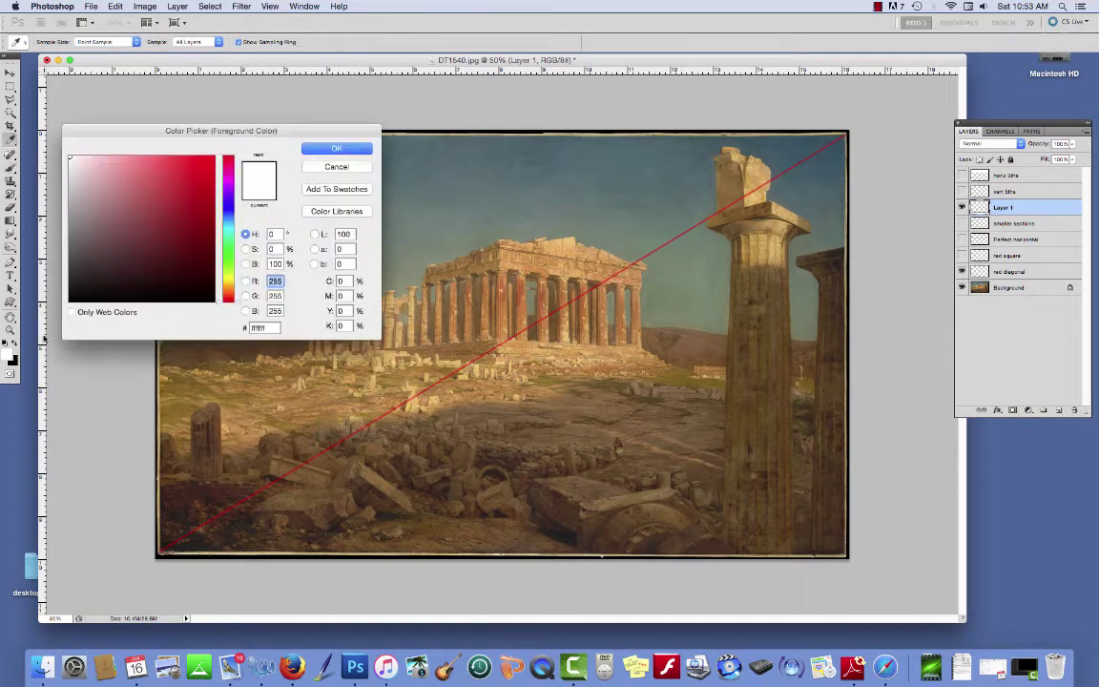
pyautogui.click(208, 157)
pyautogui.click(320, 148)
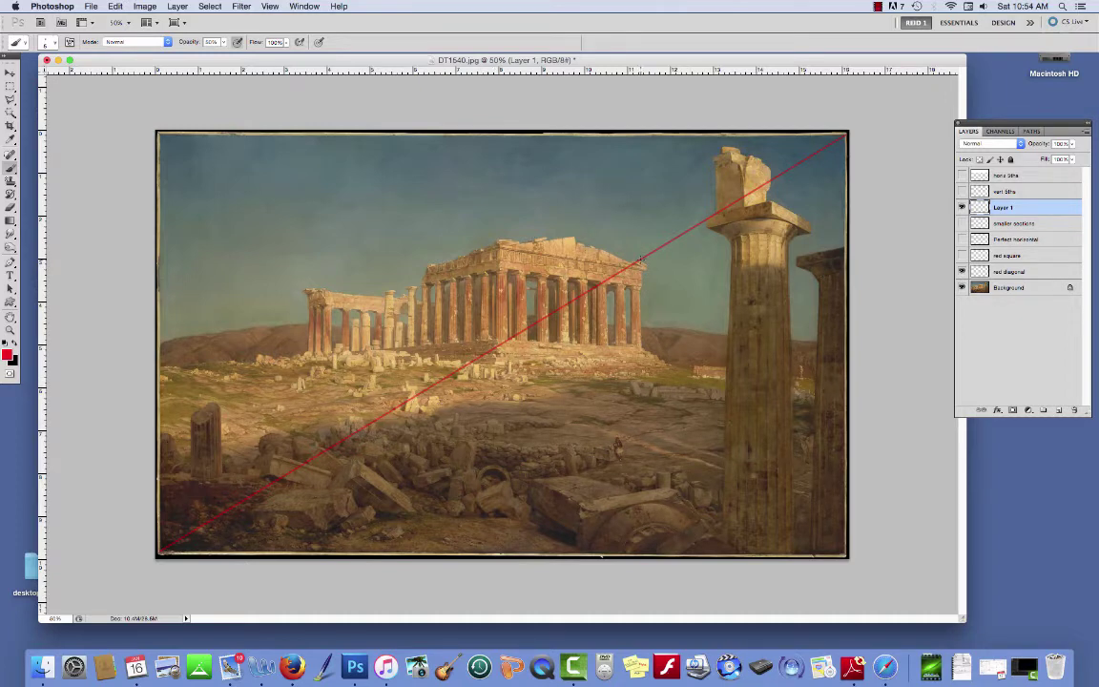
# Paint straight red lines from the diagonal at the temple's right roof corner, down to the bottom edge and across to the left edge
pyautogui.moveTo(641, 258); pyautogui.dragTo(641, 531)
pyautogui.moveTo(641, 259); pyautogui.dragTo(641, 344)
pyautogui.moveTo(639, 258); pyautogui.dragTo(153, 258)
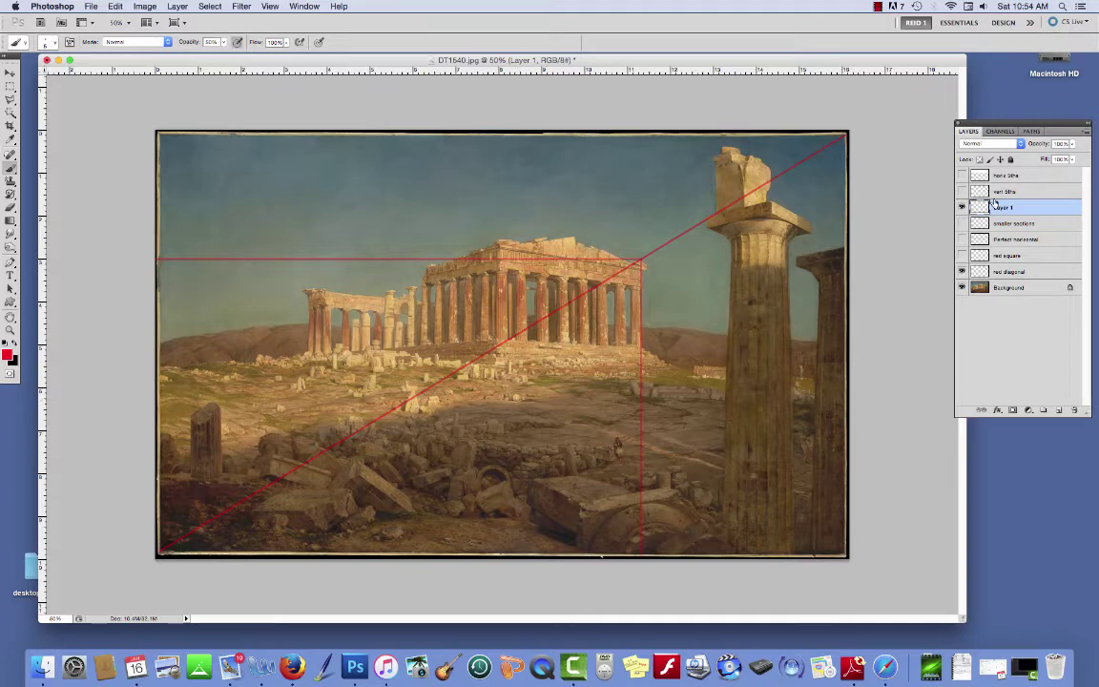
# Hide Layer 1 with the painted lines and show the red square layer
pyautogui.click(962, 207)
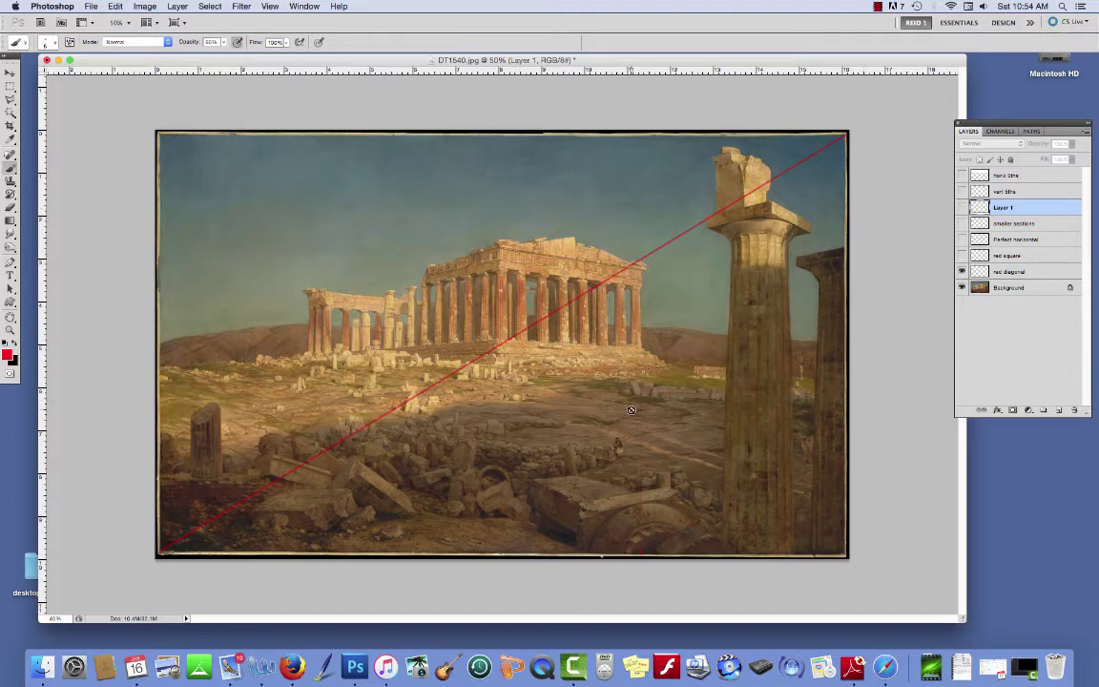
pyautogui.press('super+z')
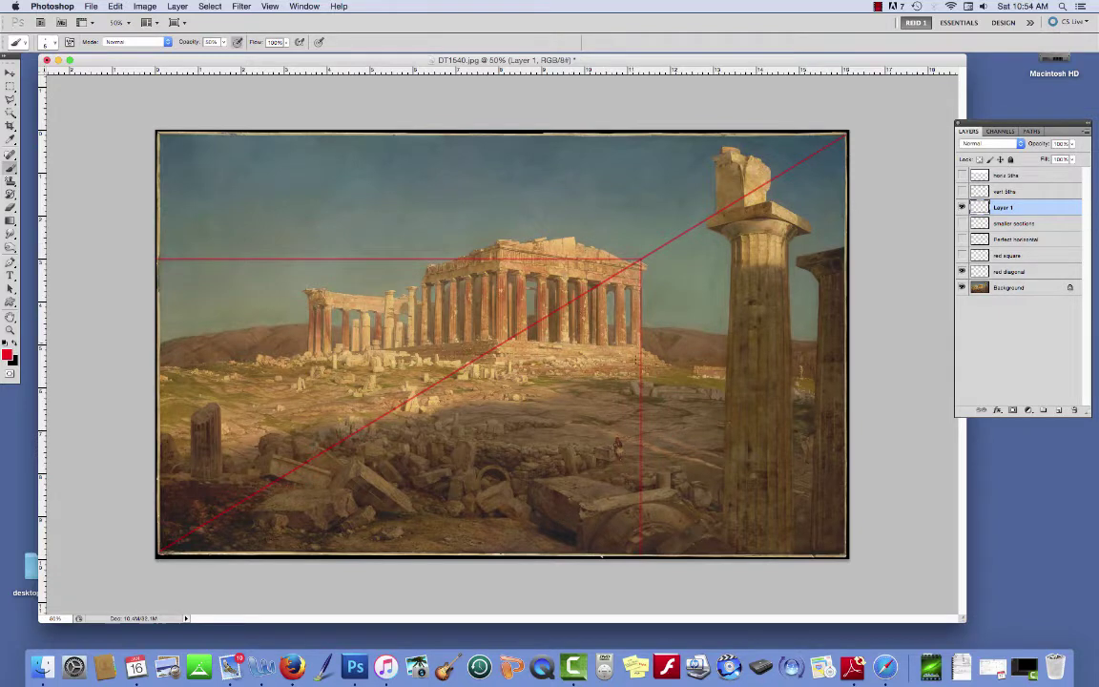
pyautogui.click(961, 208)
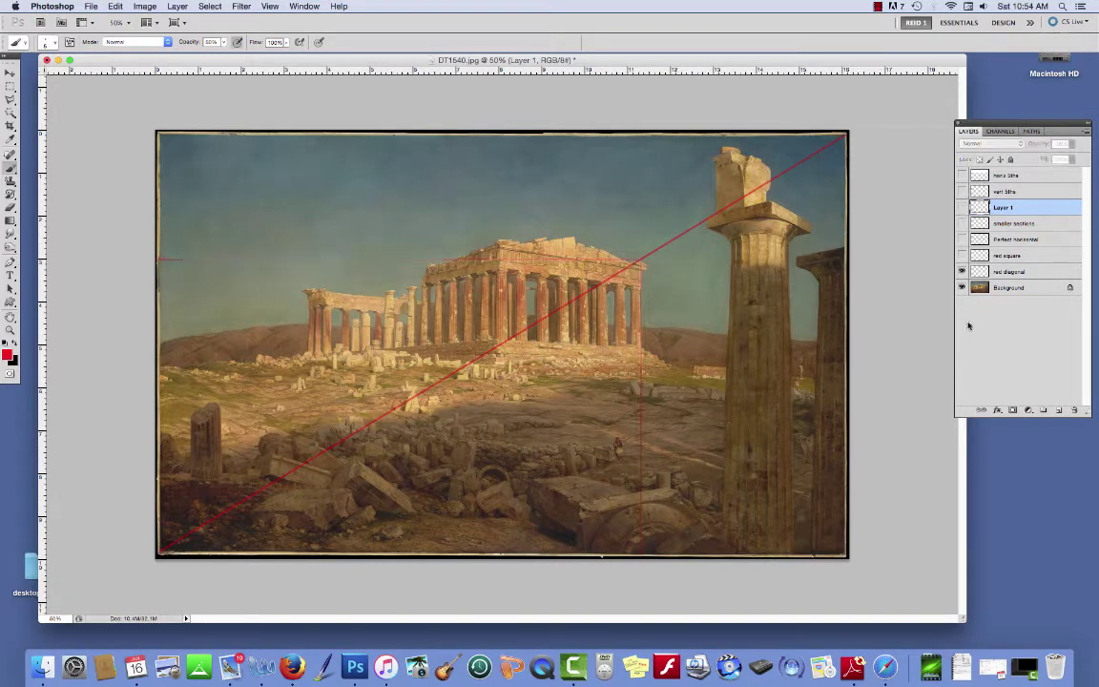
pyautogui.click(961, 255)
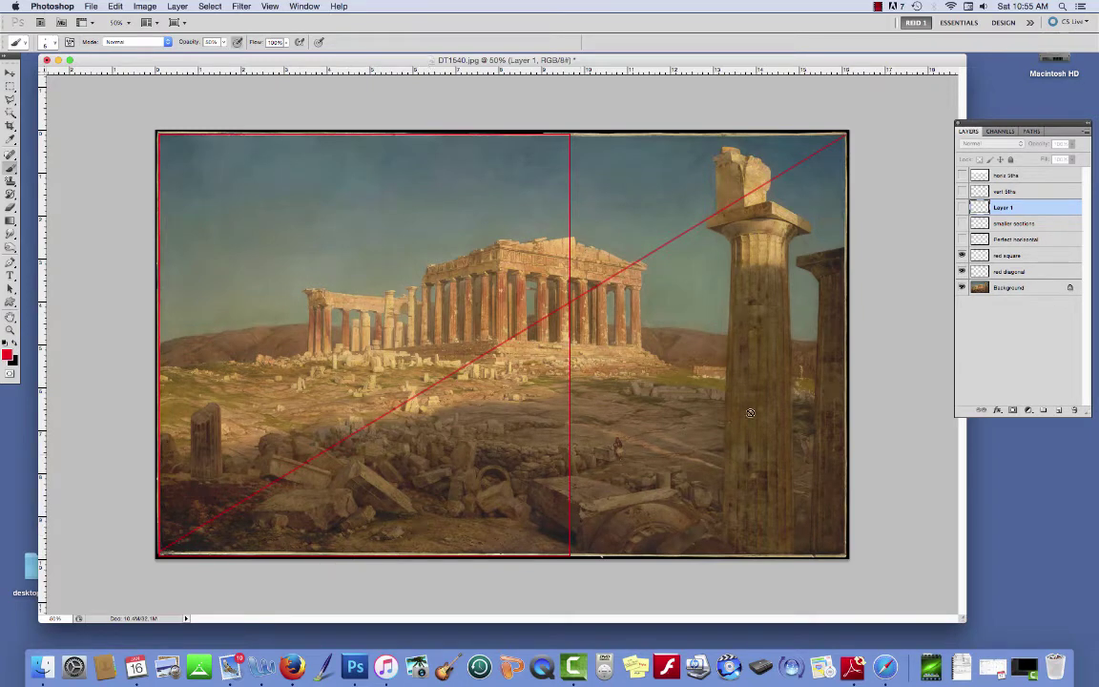
# On the red square layer, paint a horizontal red line across the whole painting where the diagonal crosses the square's right side
pyautogui.click(996, 256)
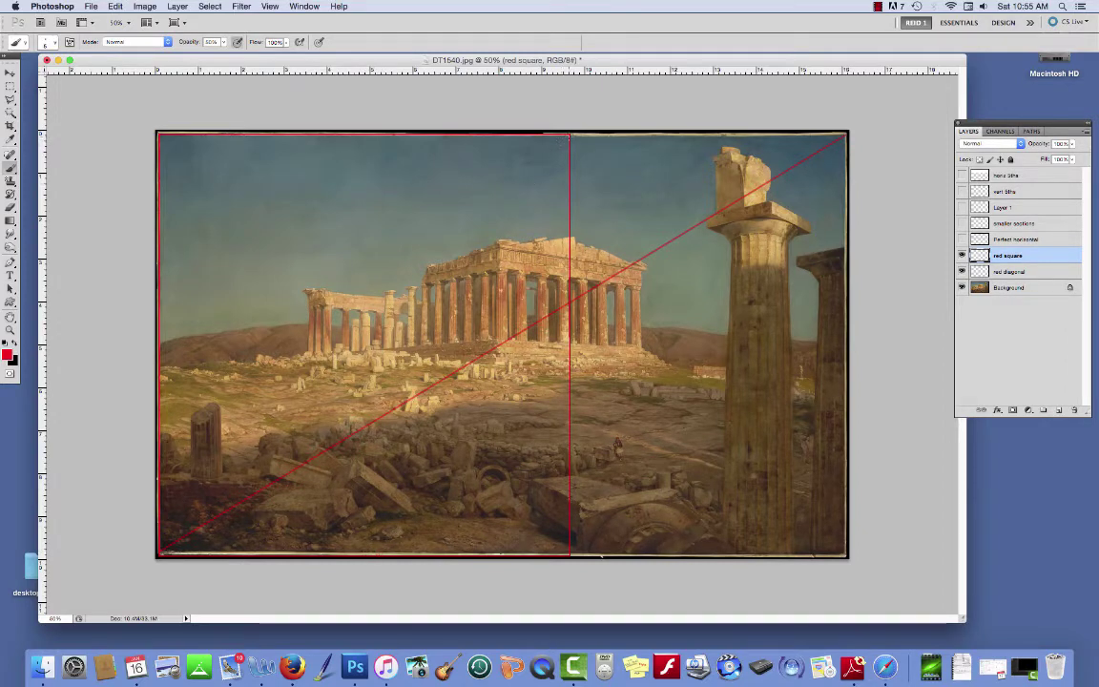
pyautogui.keyDown('shift'); pyautogui.click(569, 136); pyautogui.keyUp('shift')
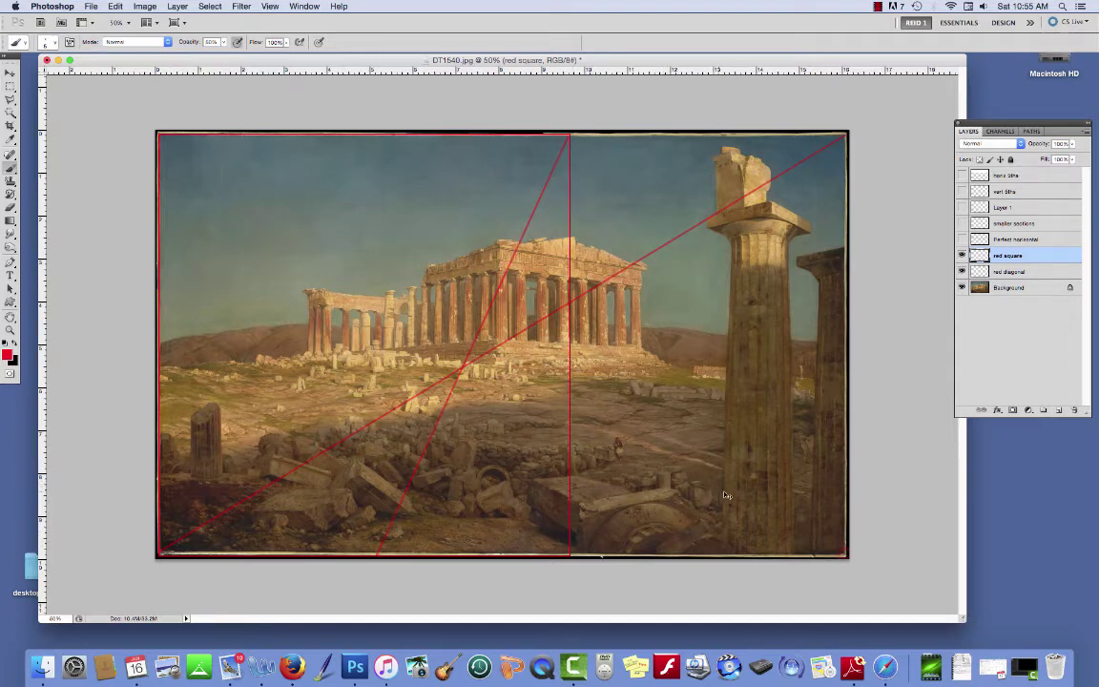
pyautogui.press('super+z')
pyautogui.moveTo(644, 300); pyautogui.dragTo(716, 300)
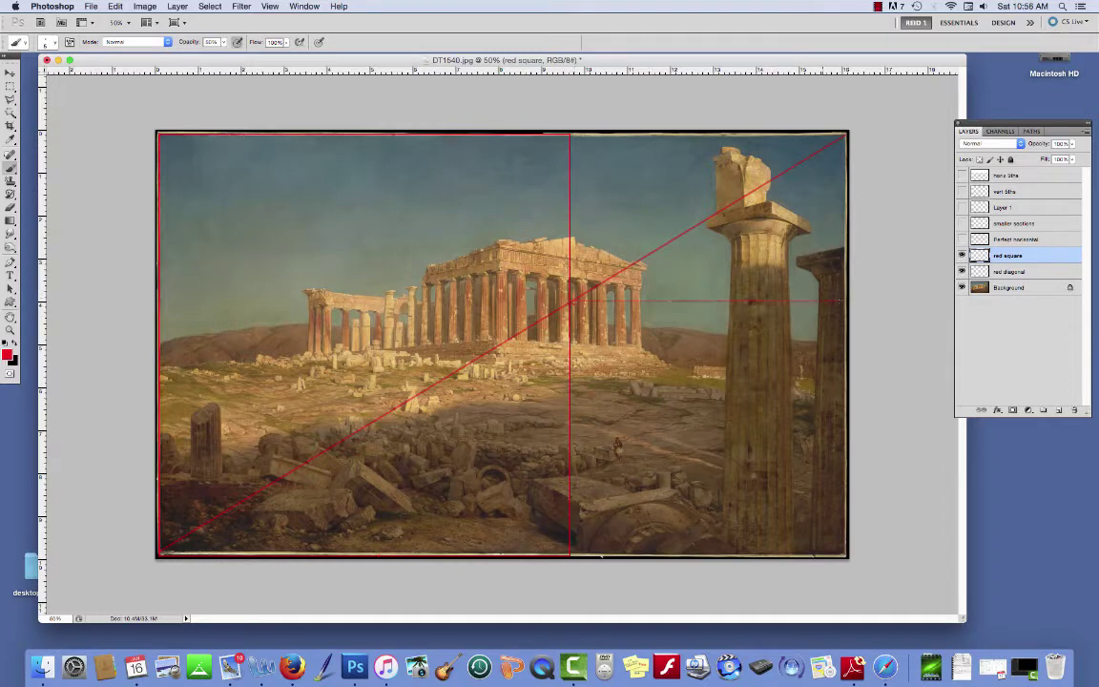
pyautogui.moveTo(587, 301); pyautogui.dragTo(162, 301)
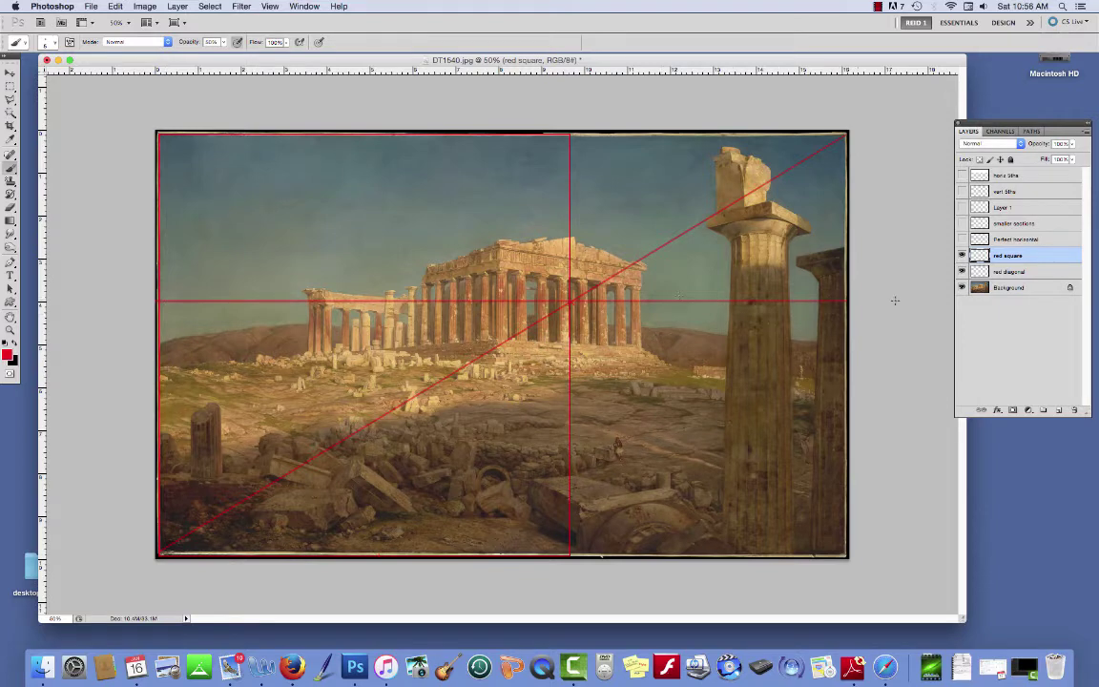
# Hide the red diagonal layer and show the smaller sections layer together with the red square
pyautogui.click(962, 271)
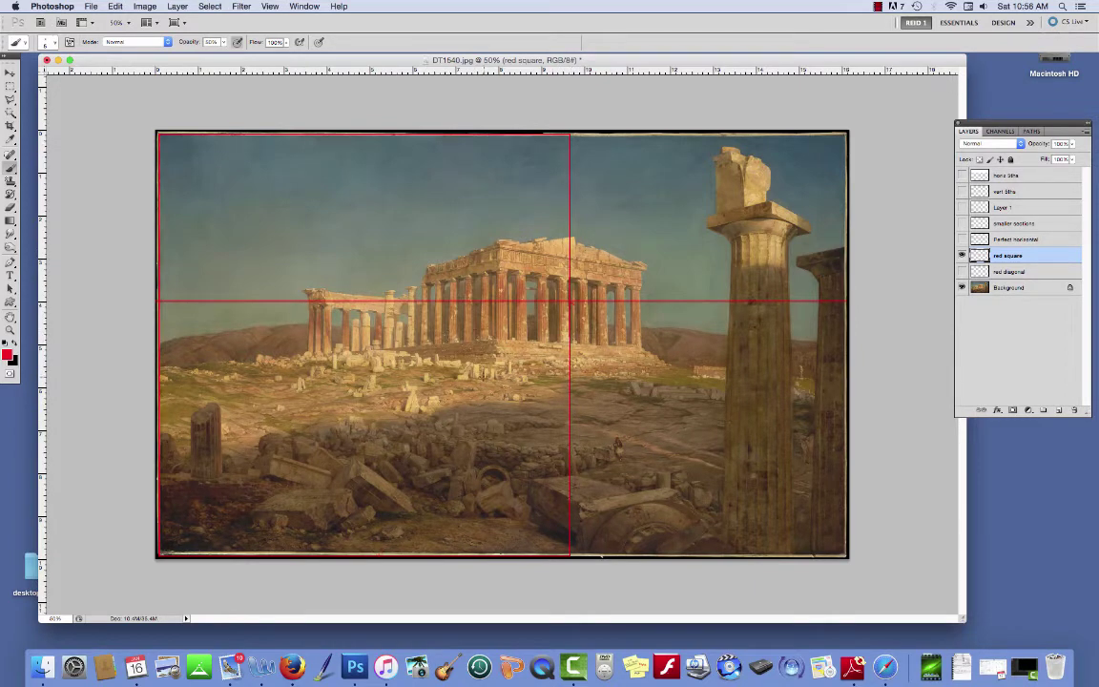
pyautogui.click(961, 254)
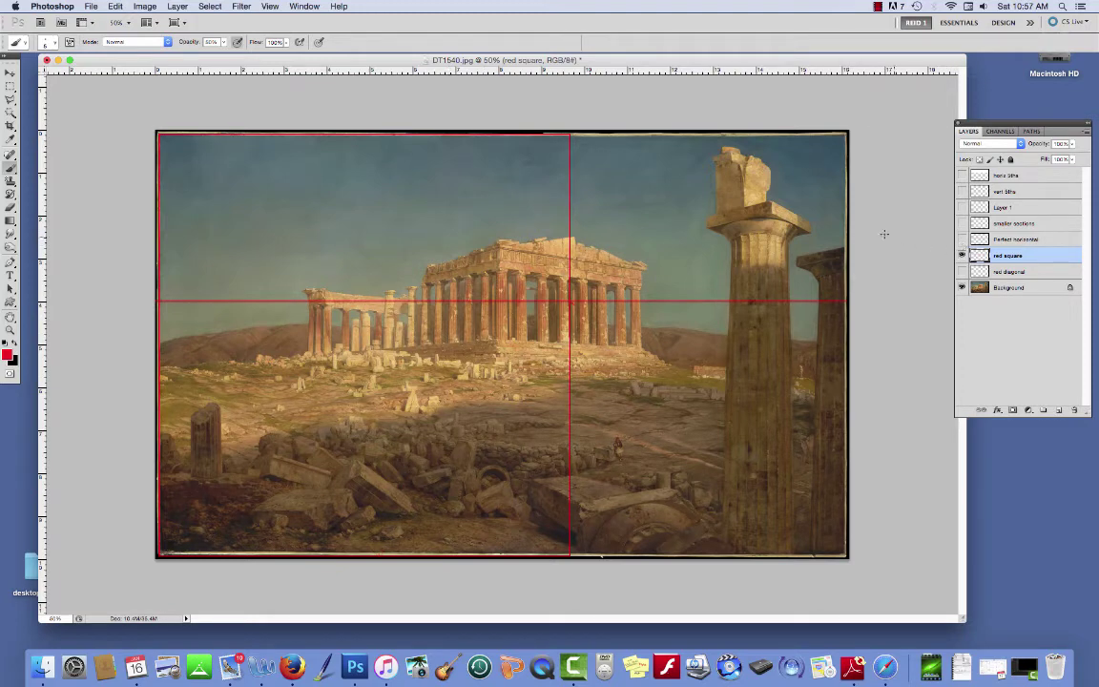
pyautogui.click(962, 223)
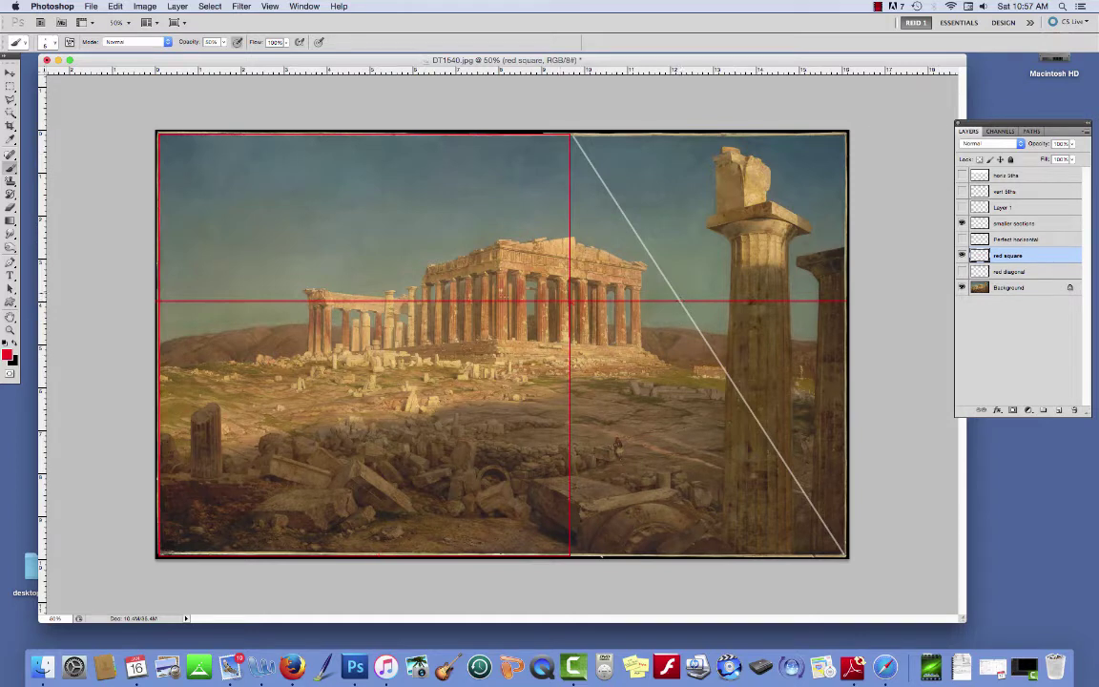
# Reshow the red diagonal and paint white subdivision lines up from the white diagonal's horizontal crossing and back to the square's right side
pyautogui.press('d')
pyautogui.press('x')
pyautogui.moveTo(680, 297); pyautogui.dragTo(680, 138)
pyautogui.click(962, 271)
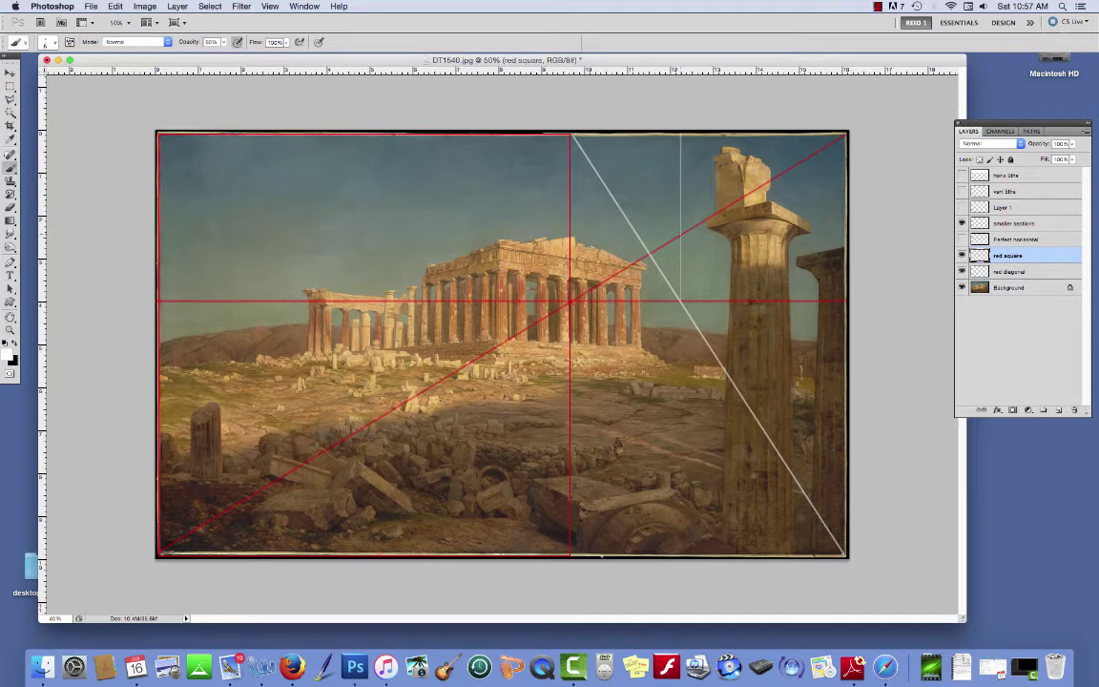
pyautogui.moveTo(680, 234); pyautogui.dragTo(571, 235)
# Compare the white sections with the Layer 1 lines, hiding Layer 1 again, and show the vert 5ths layer
pyautogui.click(961, 207)
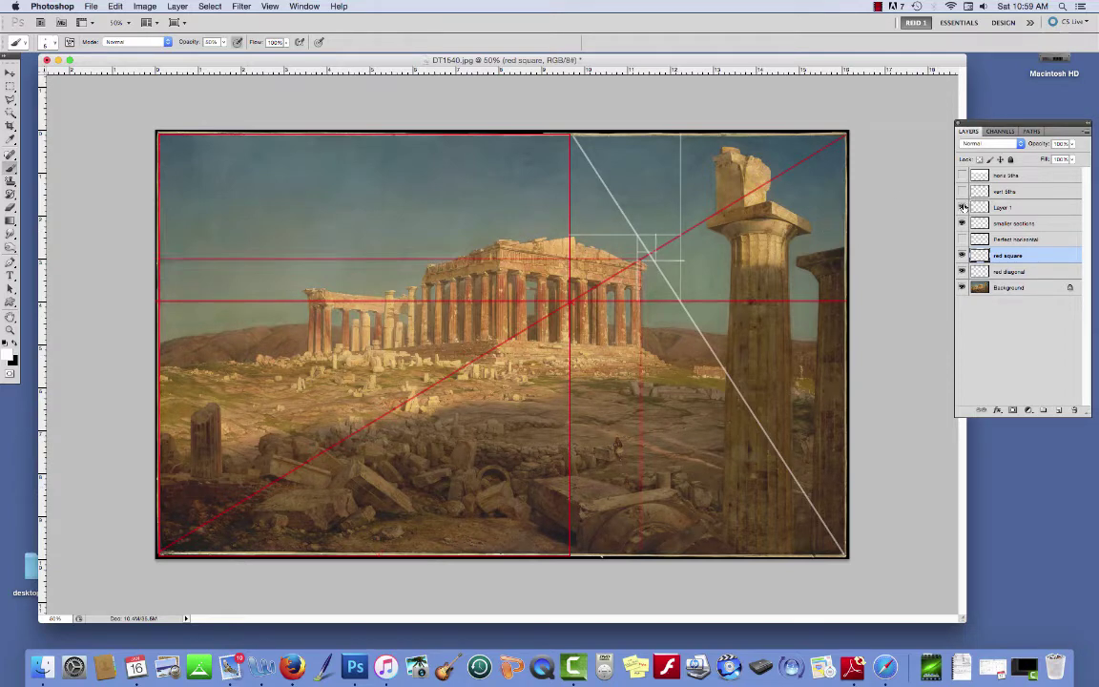
pyautogui.click(961, 207)
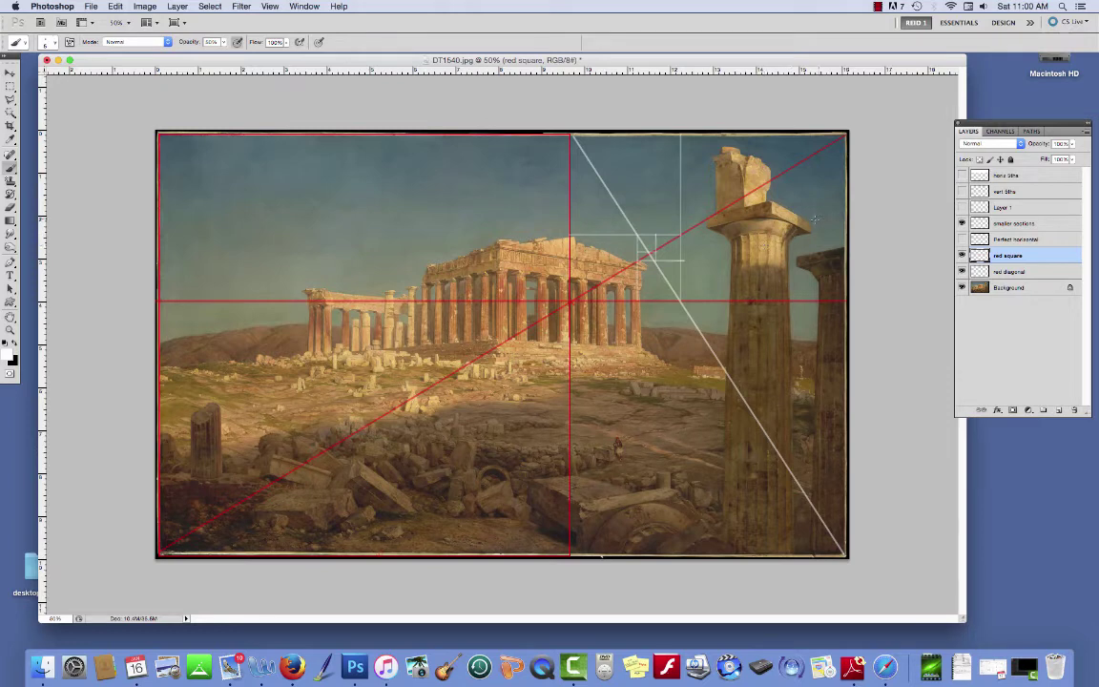
pyautogui.click(961, 192)
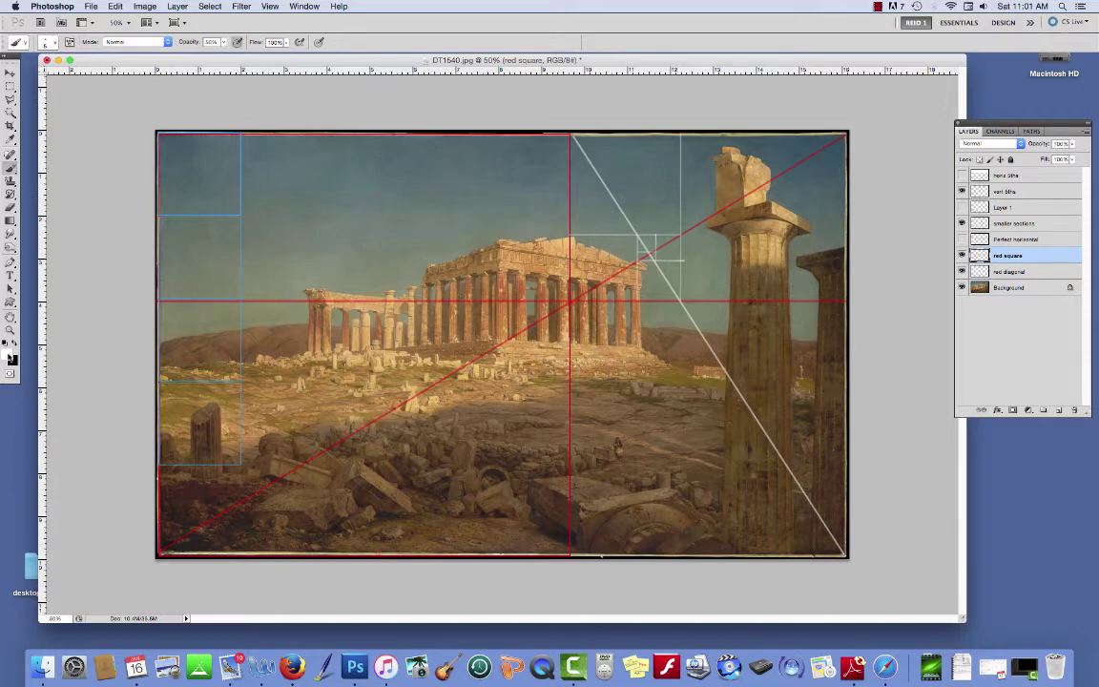
# Set the foreground color to light blue, #0dbdf7
pyautogui.click(10, 356)
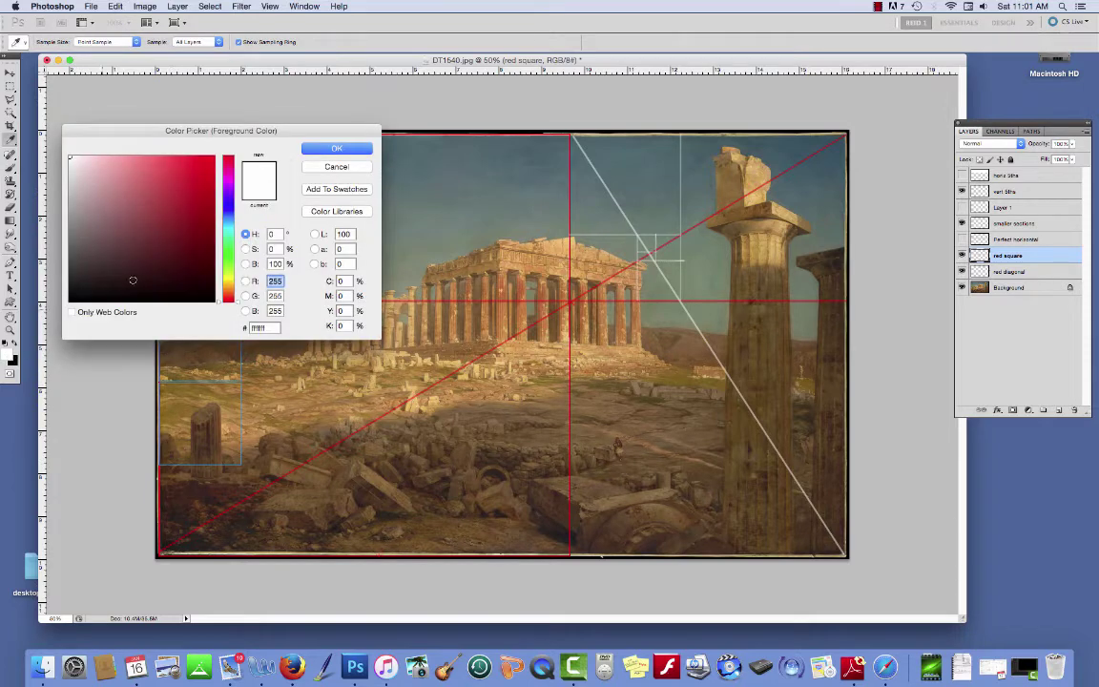
pyautogui.click(207, 160)
pyautogui.moveTo(232, 201); pyautogui.dragTo(239, 198)
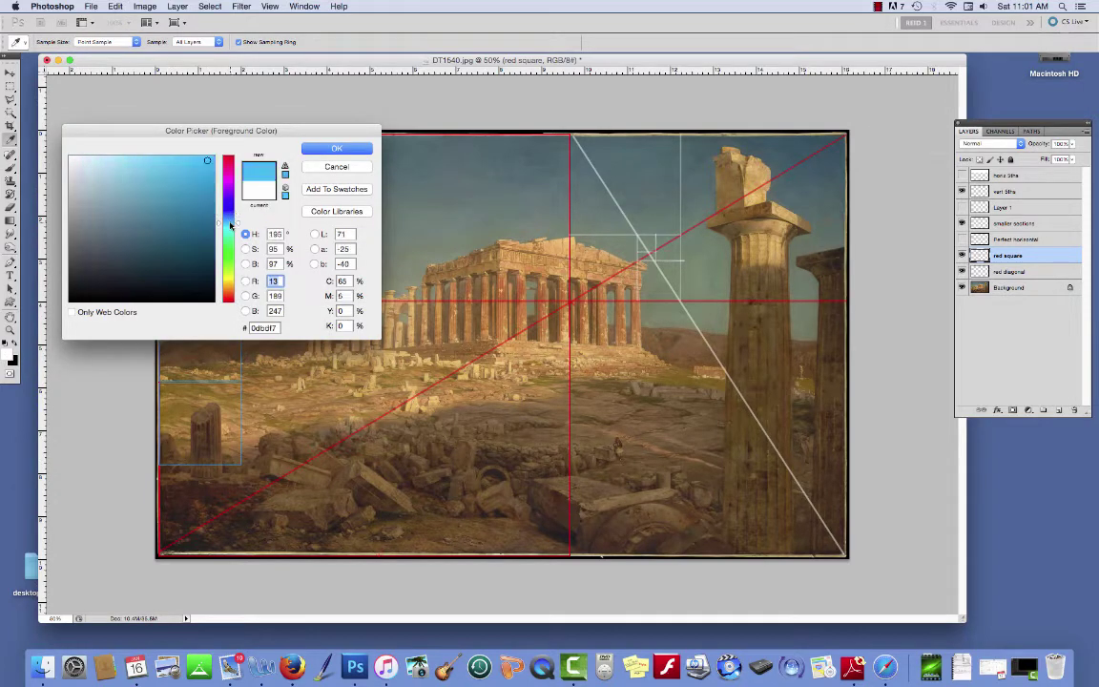
pyautogui.click(334, 147)
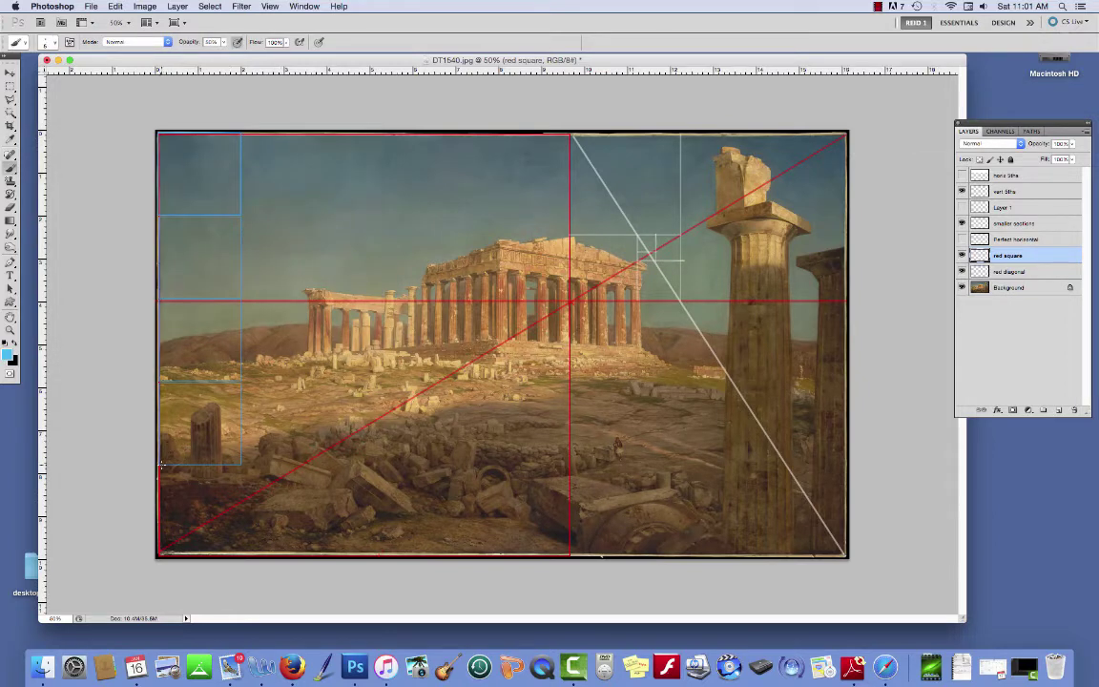
# Paint horizontal light blue lines across the painting, extending the first, third and fourth fifth marks of its height
pyautogui.moveTo(238, 468); pyautogui.dragTo(761, 442)
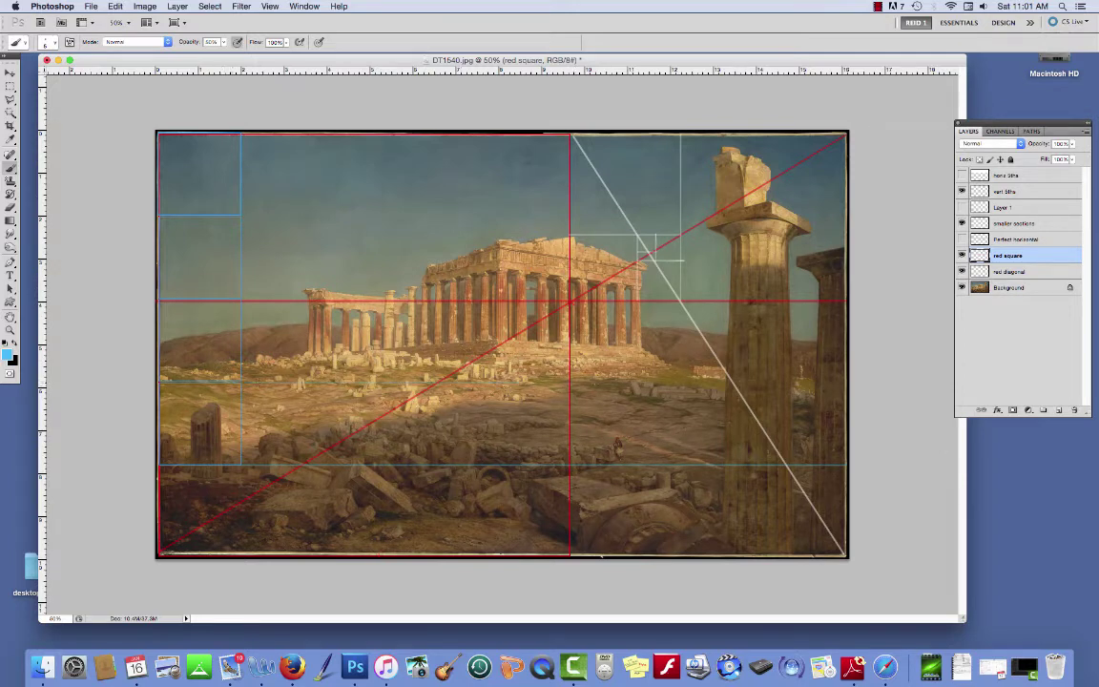
pyautogui.moveTo(610, 381); pyautogui.dragTo(839, 381)
pyautogui.moveTo(222, 217); pyautogui.dragTo(844, 217)
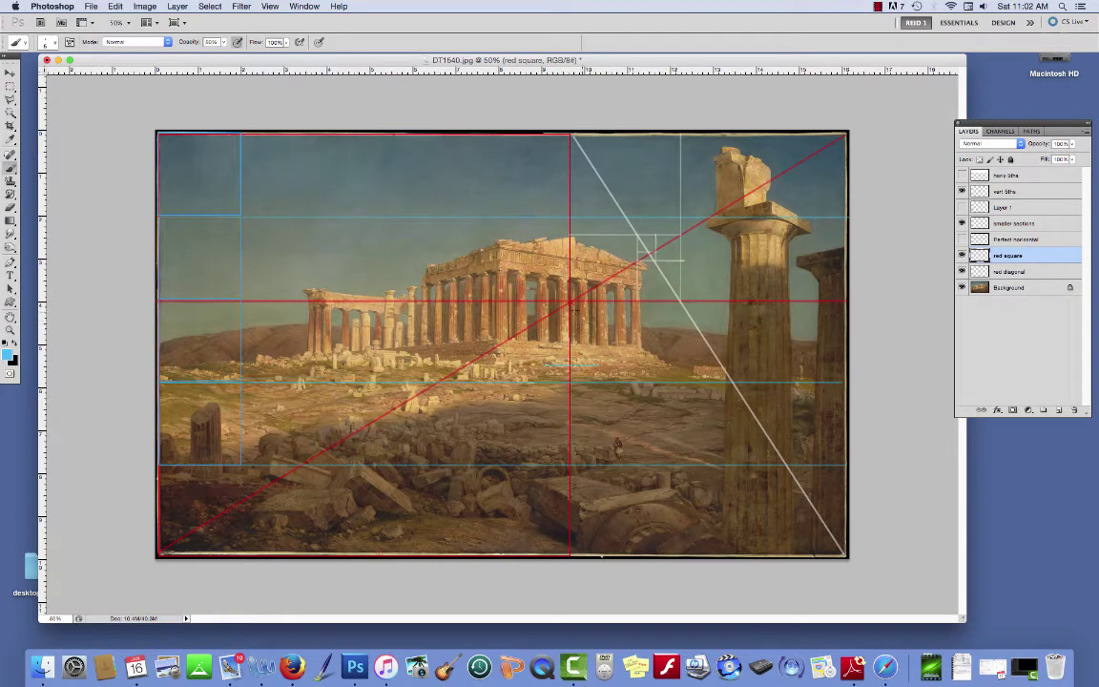
# Show the horiz 5ths layer instead of vert 5ths and paint a vertical blue line down the painting at four fifths of its width
pyautogui.click(961, 176)
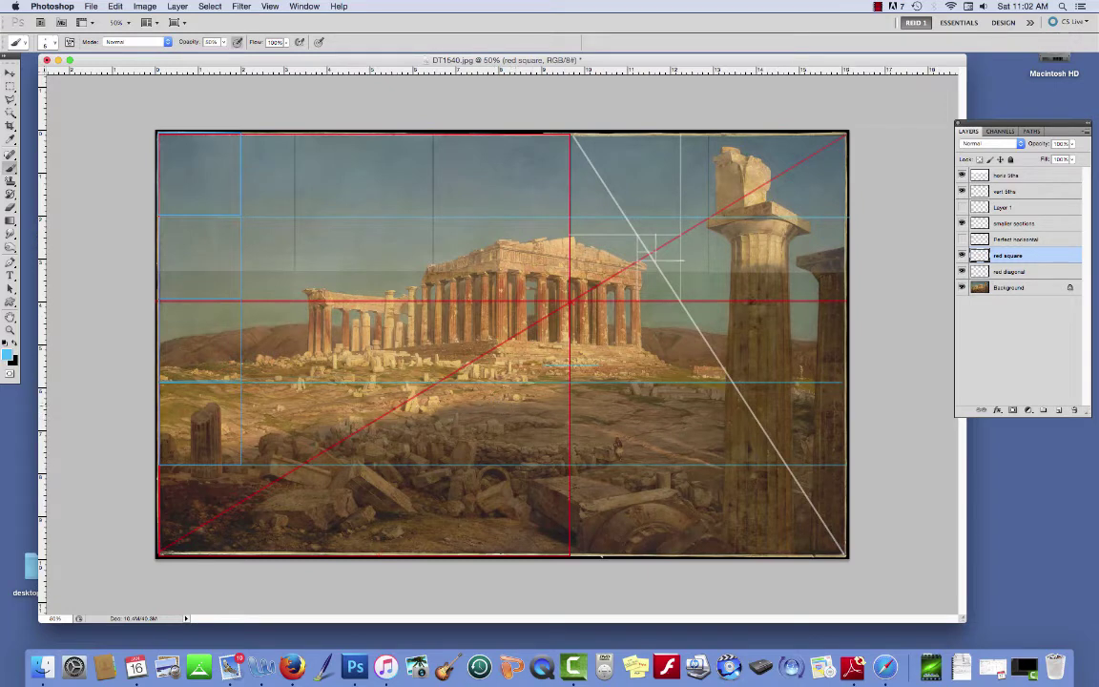
pyautogui.click(962, 190)
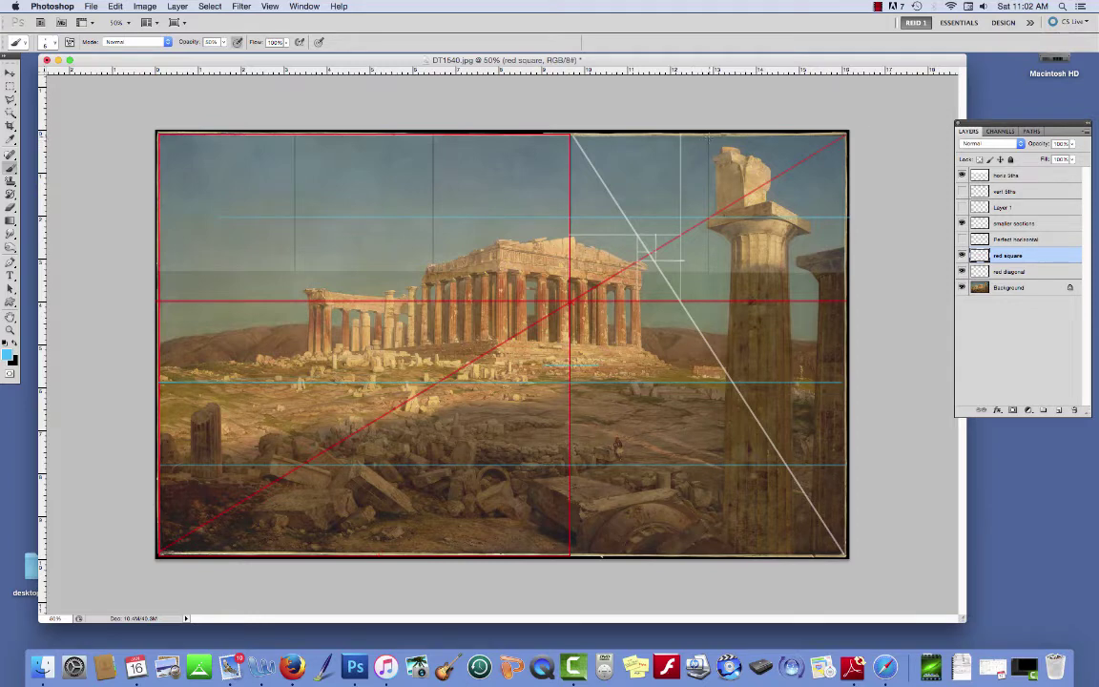
pyautogui.moveTo(709, 136); pyautogui.dragTo(719, 555)
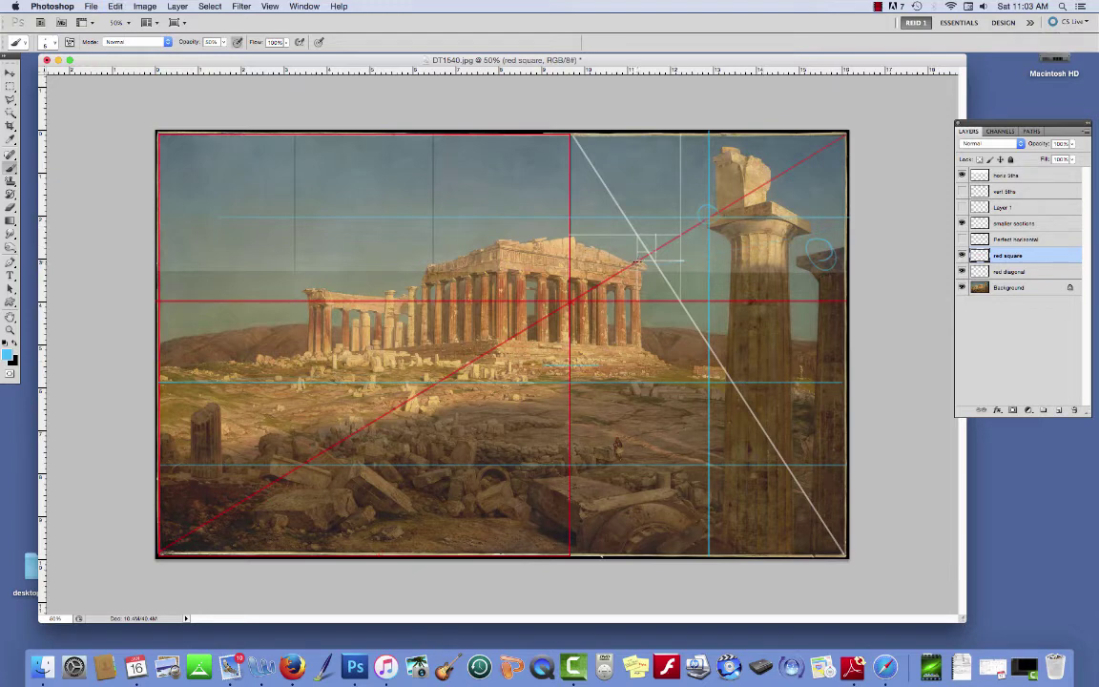
pyautogui.moveTo(636, 382); pyautogui.dragTo(636, 542)
pyautogui.moveTo(573, 258); pyautogui.dragTo(153, 268)
pyautogui.moveTo(631, 261); pyautogui.dragTo(844, 260)
pyautogui.press('e')
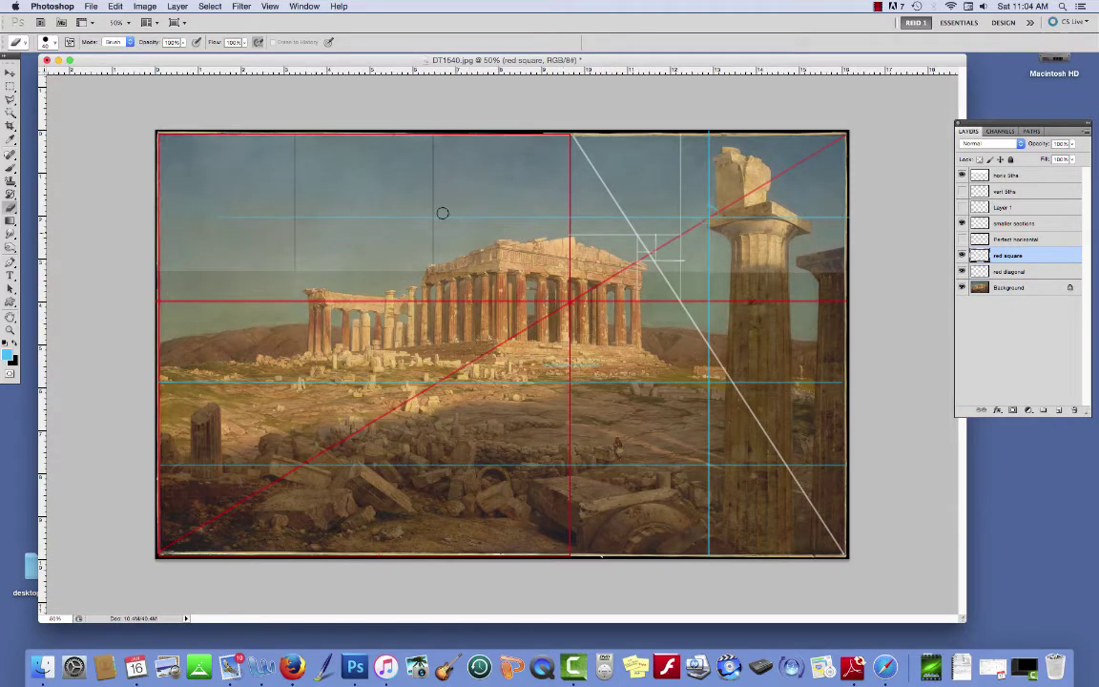
# Paint a vertical light blue line down the painting at two fifths of its width, along the temple's left edge
pyautogui.press('b')
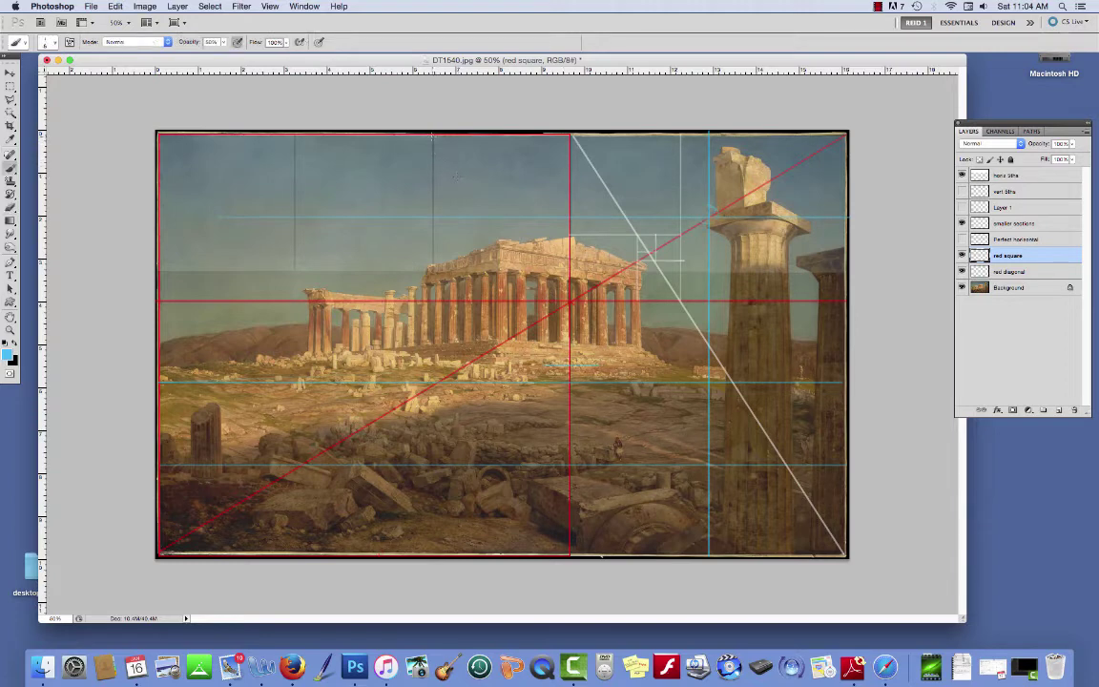
pyautogui.moveTo(432, 137)
pyautogui.mouseDown()
pyautogui.moveTo(433, 372)
pyautogui.moveTo(463, 559)
pyautogui.mouseUp()
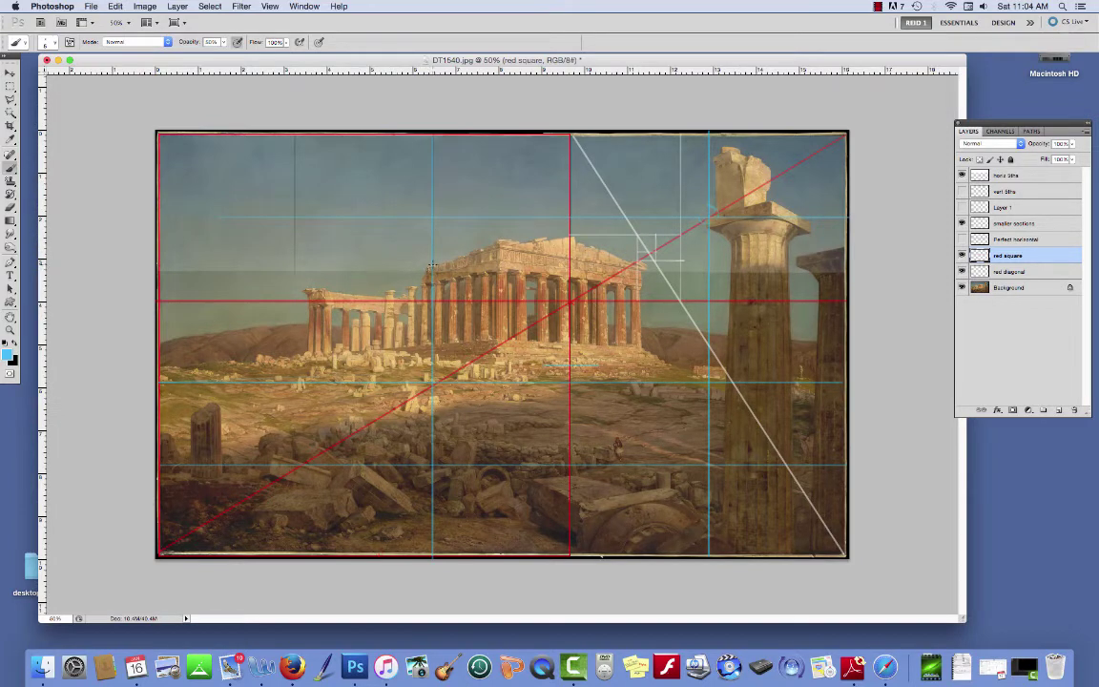
pyautogui.press('e')
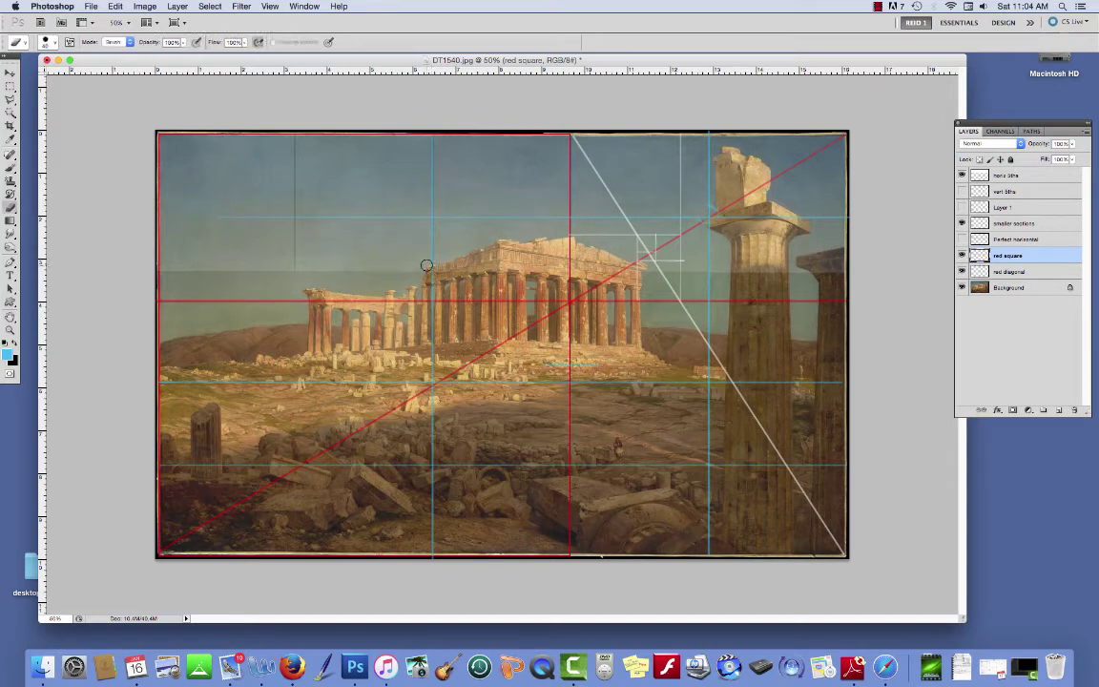
# Paint a vertical light blue line down the painting at one fifth of its width
pyautogui.press('b')
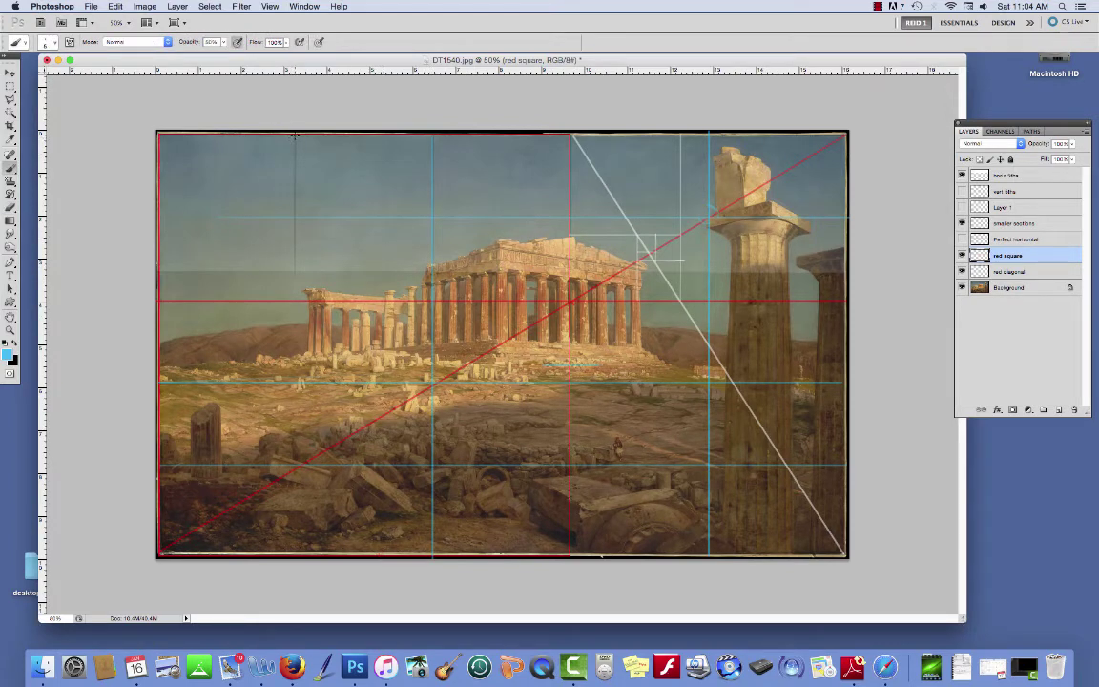
pyautogui.moveTo(294, 137)
pyautogui.mouseDown()
pyautogui.moveTo(310, 234)
pyautogui.moveTo(294, 315)
pyautogui.moveTo(294, 551)
pyautogui.mouseUp()
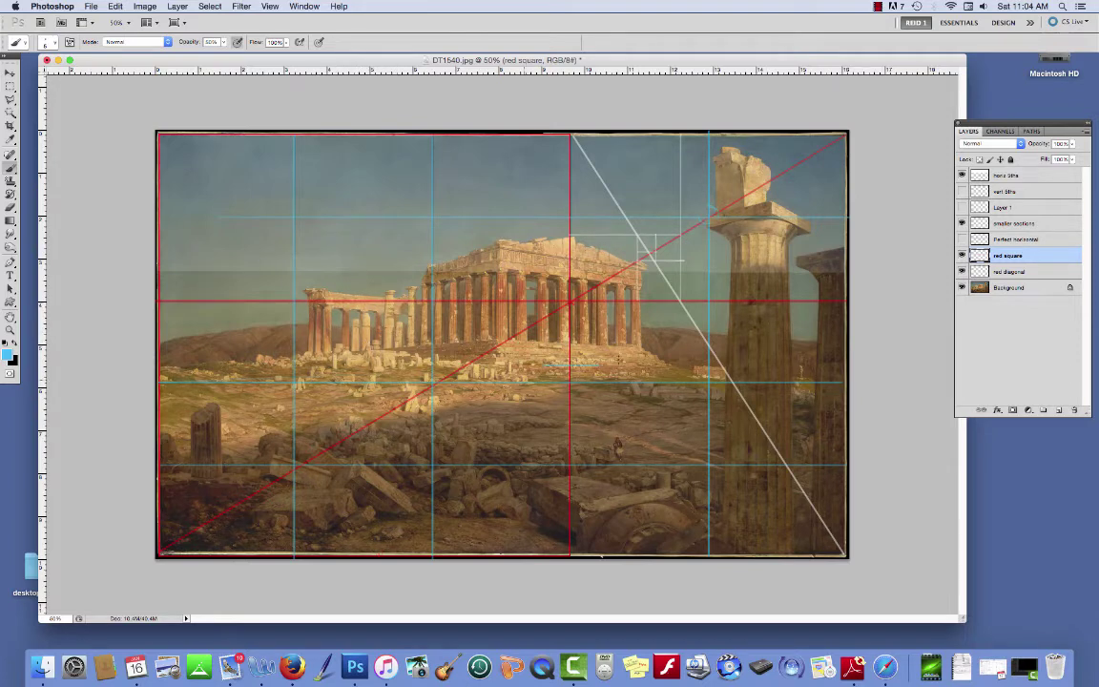
# Paint yellow #e4f70d lines from the left edge's fourth-fifth mark to the red horizontal's right end, and from the upper-left to the lower-right corner
pyautogui.click(7, 353)
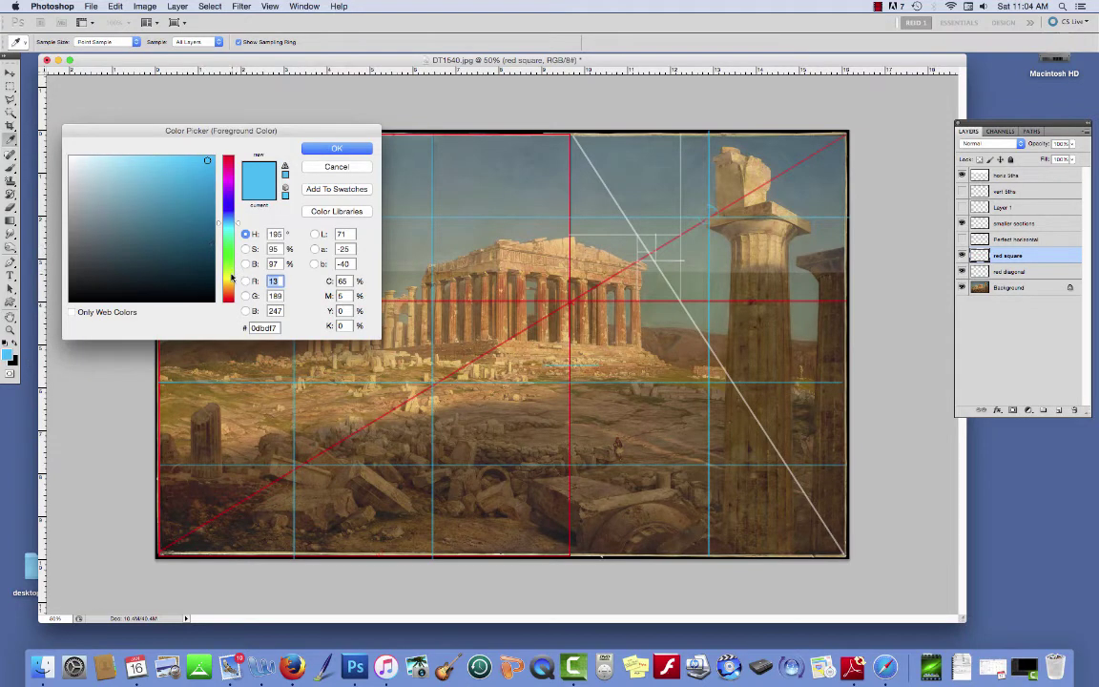
pyautogui.click(230, 276)
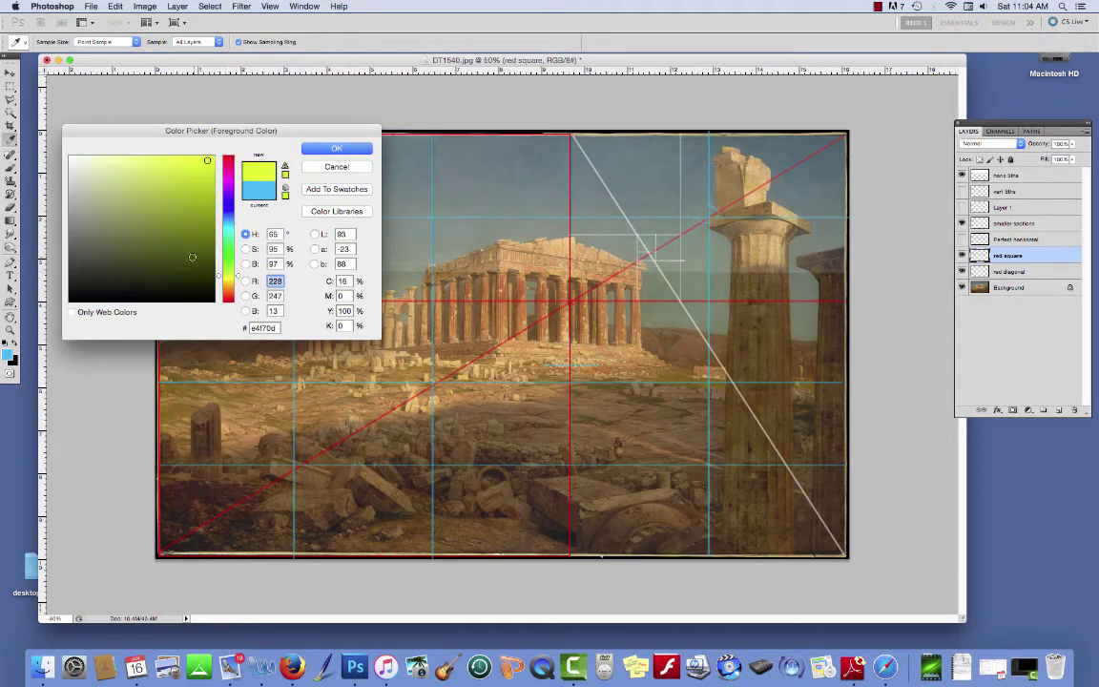
pyautogui.click(336, 148)
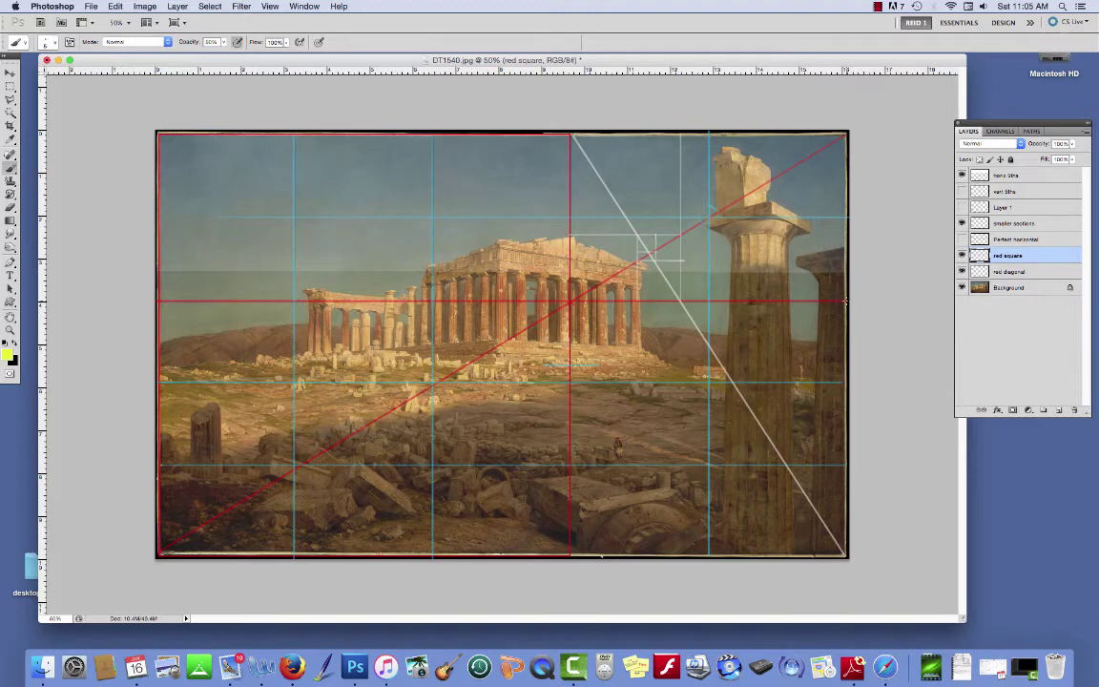
pyautogui.keyDown('shift'); pyautogui.click(845, 302); pyautogui.keyUp('shift')
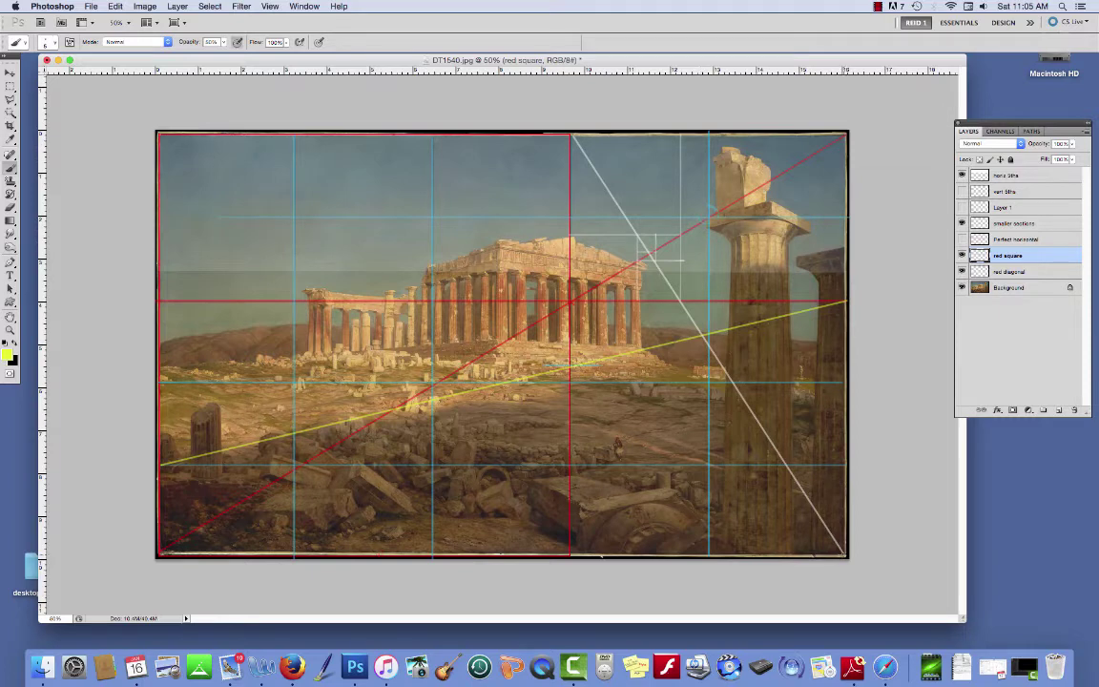
pyautogui.keyDown('shift'); pyautogui.click(844, 553); pyautogui.keyUp('shift')
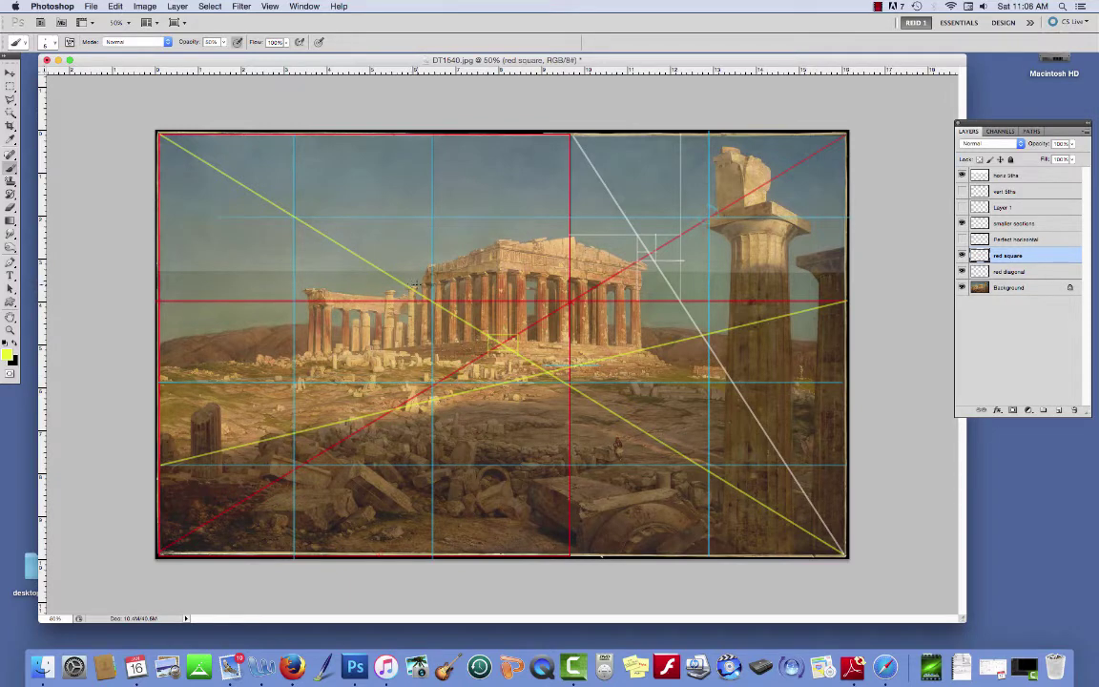
# Paint a short yellow line just below the yellow corner-to-corner diagonal, running parallel to it across the foreground
pyautogui.press('e')
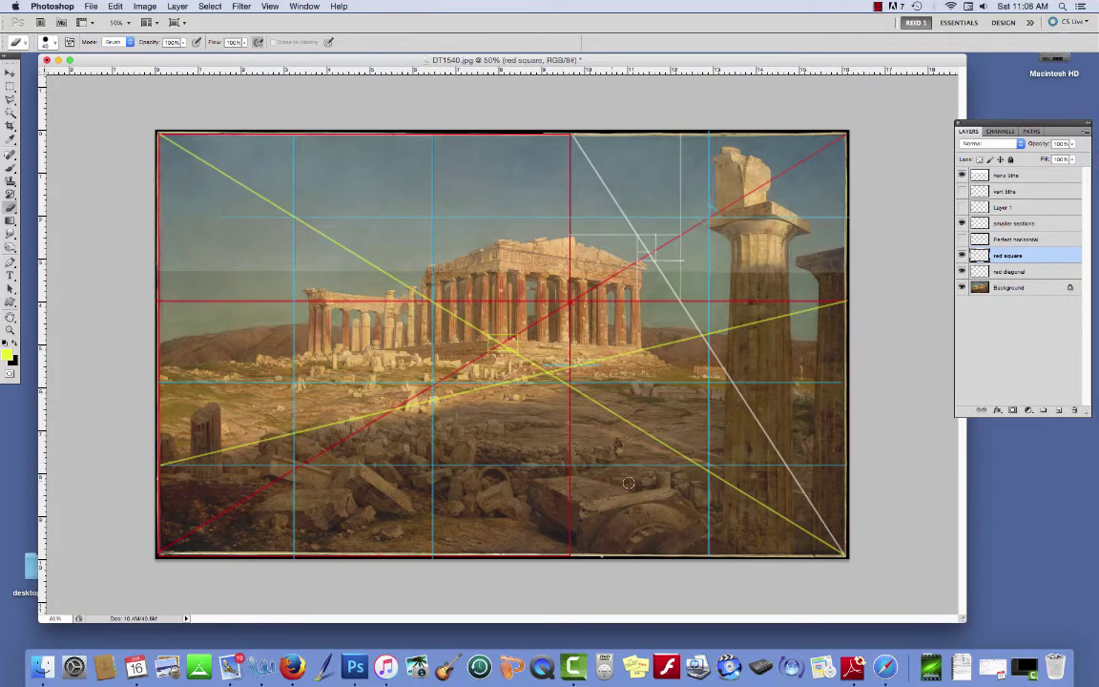
pyautogui.press('b')
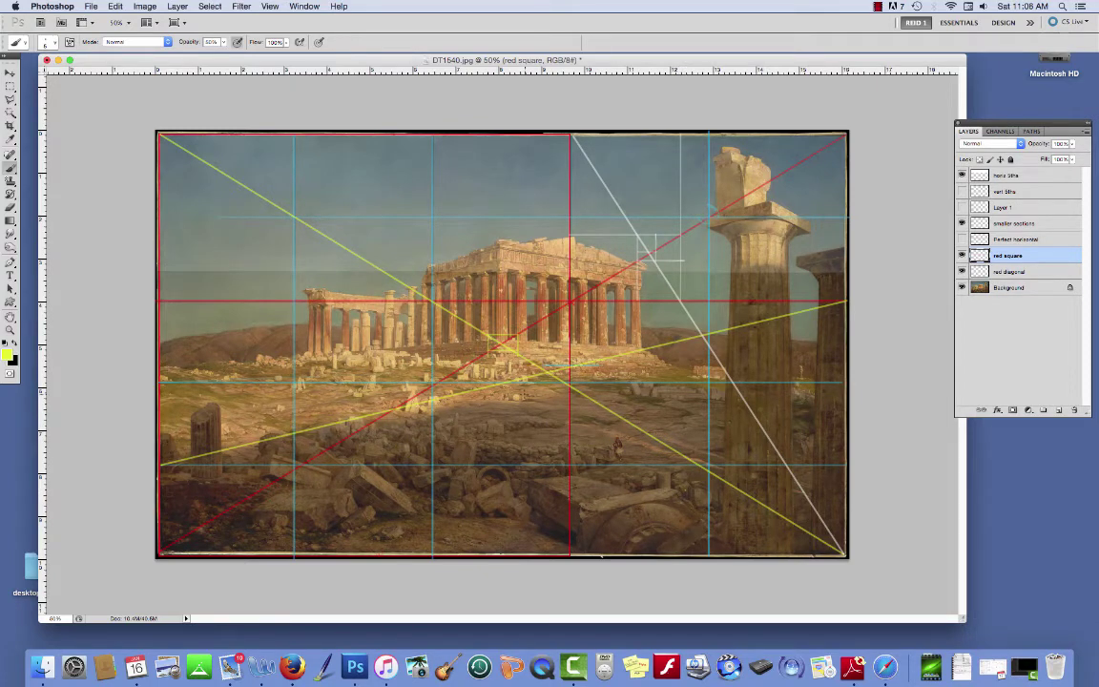
pyautogui.moveTo(527, 394); pyautogui.dragTo(686, 491)
# Add a new layer directly above the Background and fill it with white
pyautogui.click(1010, 287)
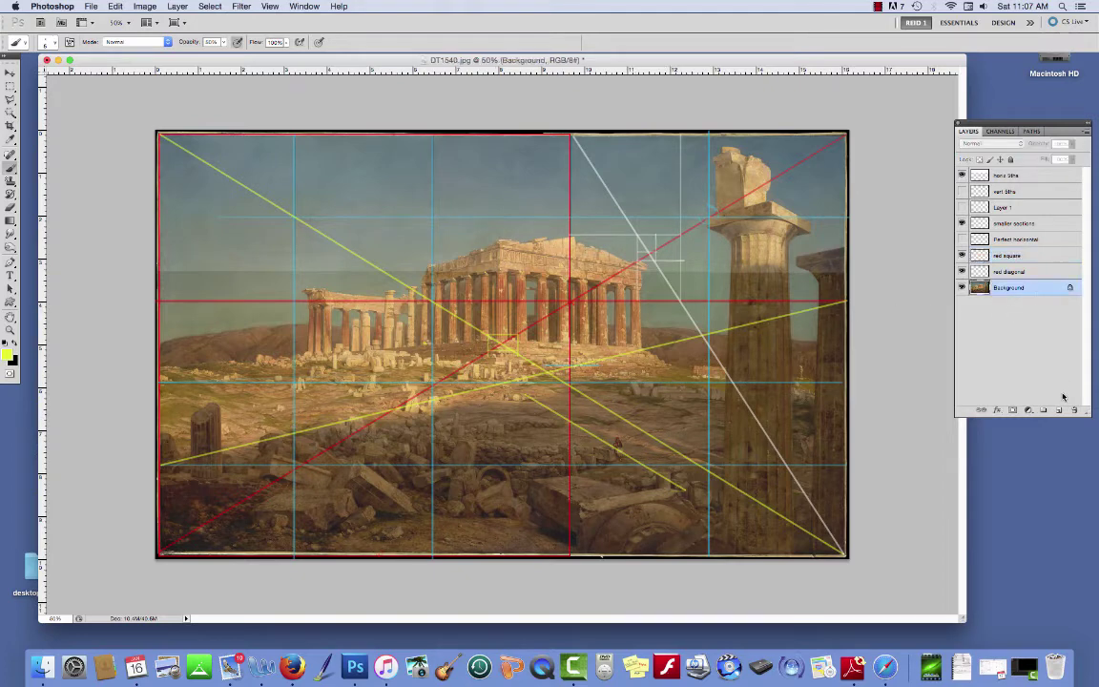
pyautogui.click(1058, 410)
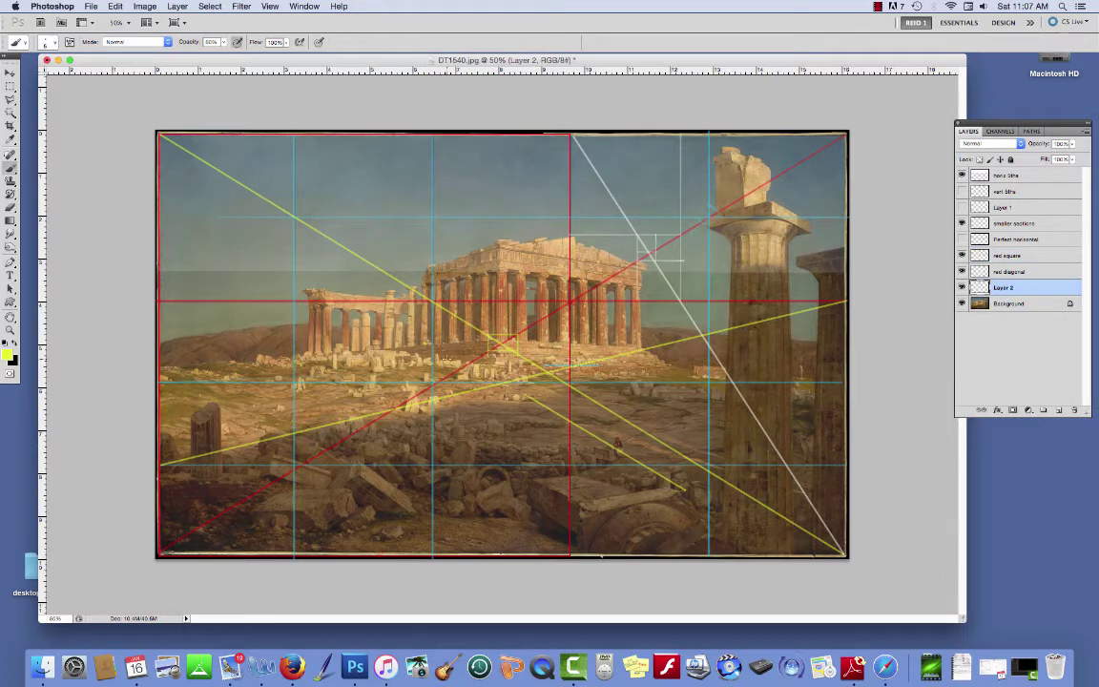
pyautogui.press('d')
pyautogui.hotkey('alt', 'BackSpace')
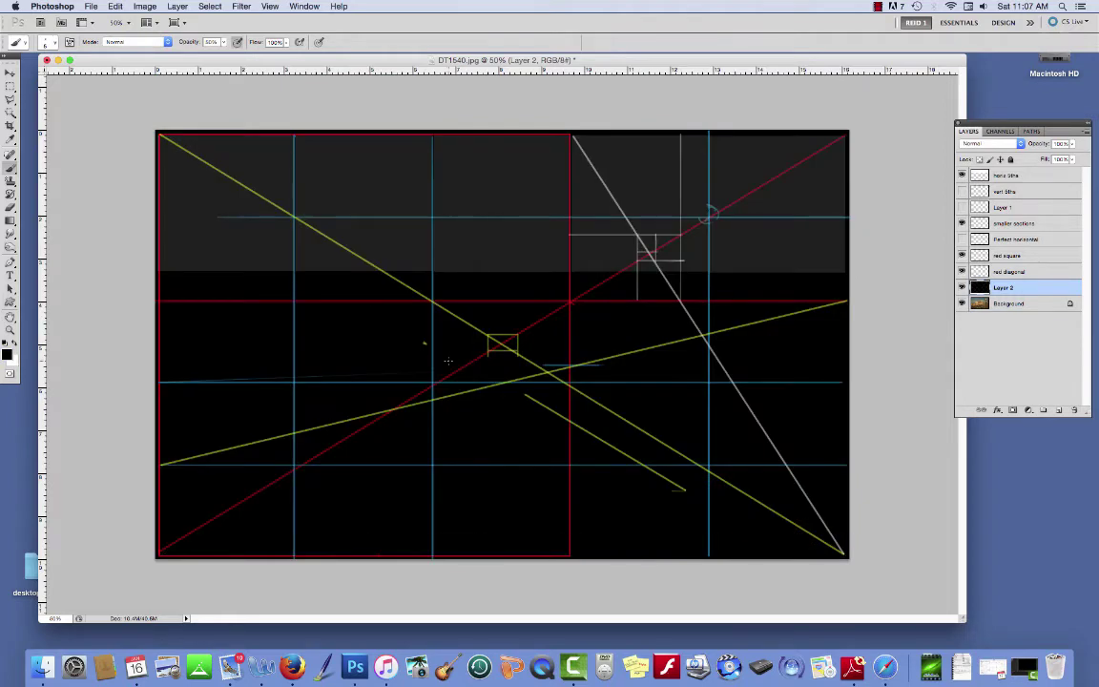
pyautogui.press('super+BackSpace')
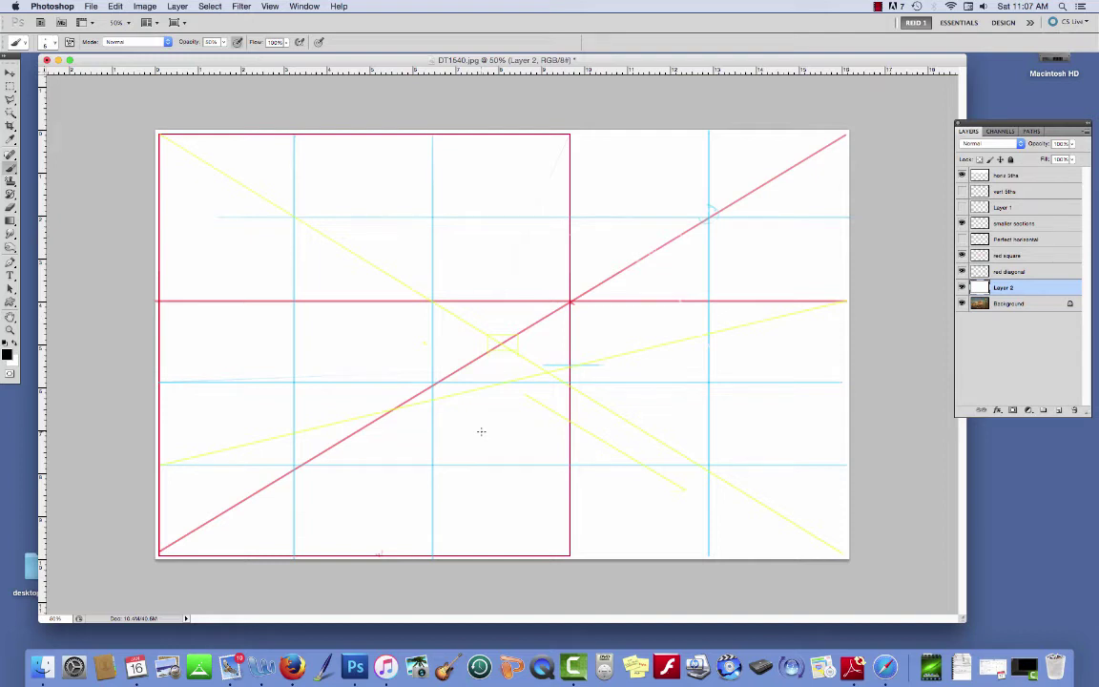
# Make the red diagonal layer active and set the foreground color to red, #fb0202
pyautogui.hotkey('alt', ']')
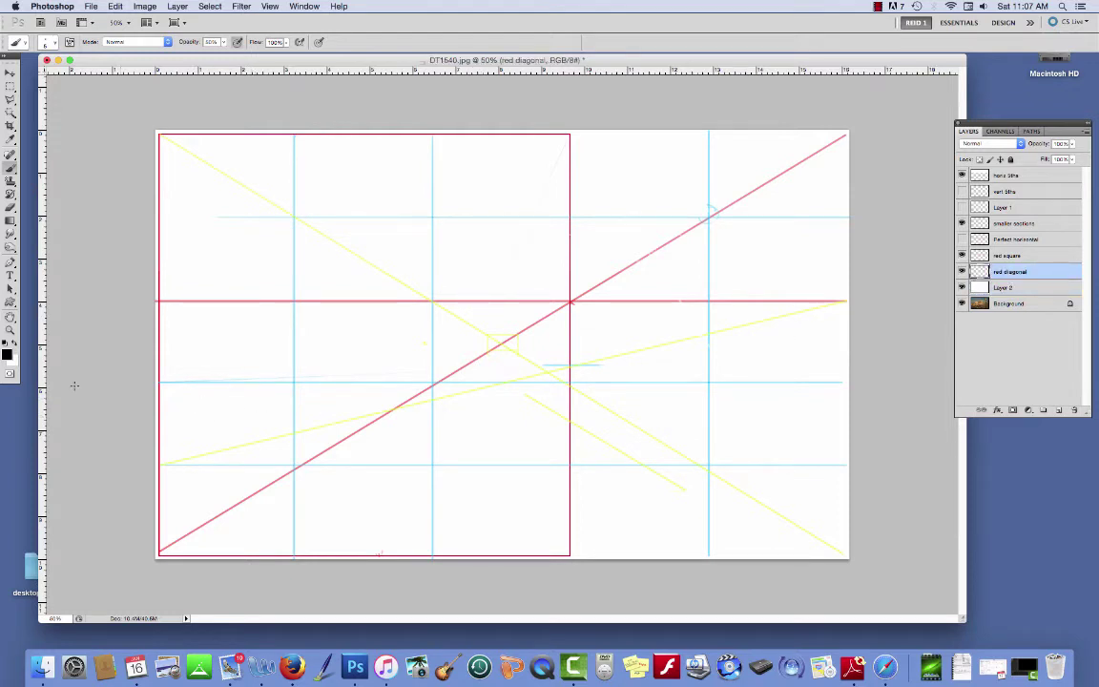
pyautogui.click(7, 353)
pyautogui.moveTo(210, 158); pyautogui.dragTo(233, 160)
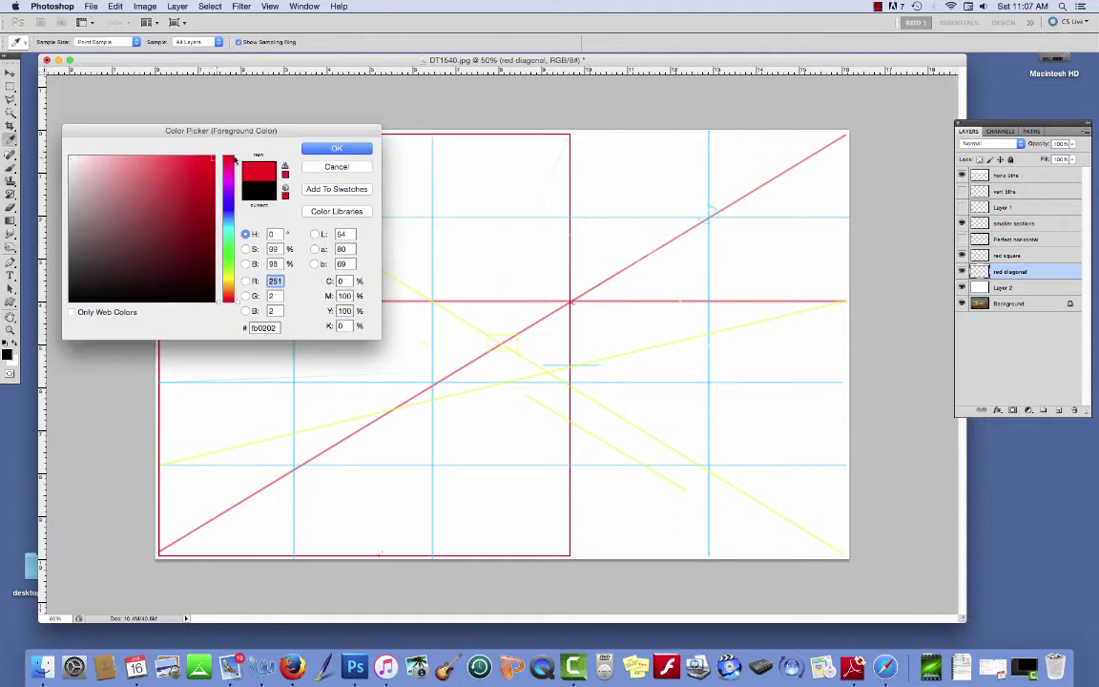
pyautogui.press('Return')
pyautogui.press('b')
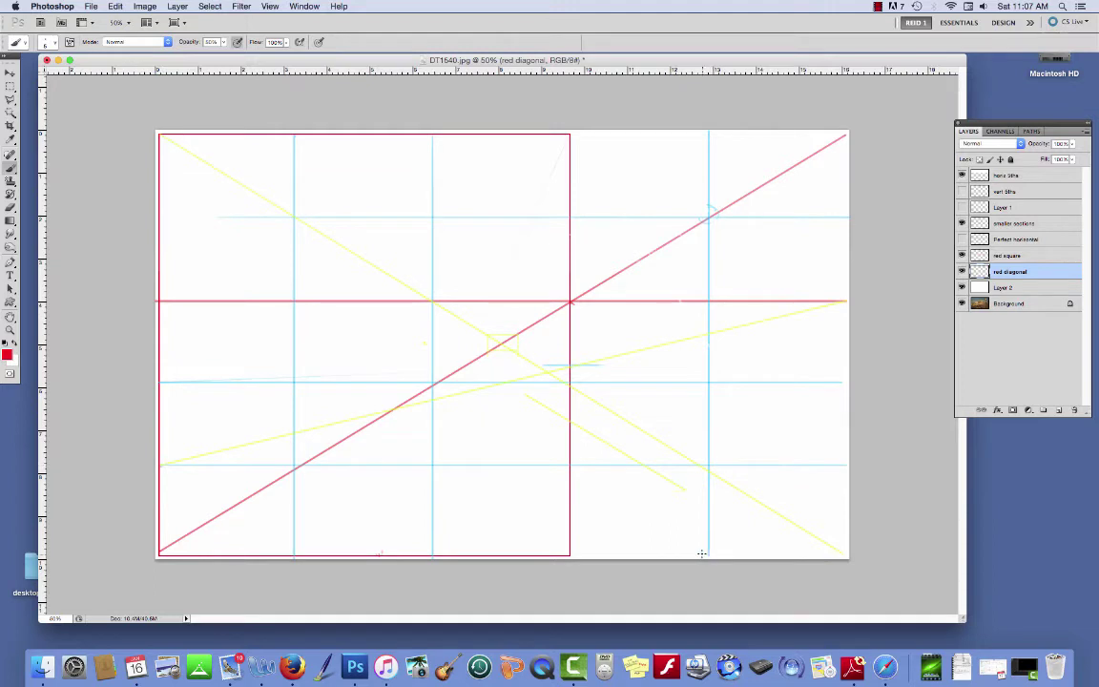
# Paint red lines joining the left edge's fourth fifth to the bottom edge's fourth fifth, and the red square's upper-right corner to the right edge's first fifth
pyautogui.keyDown('shift'); pyautogui.click(636, 503); pyautogui.keyUp('shift')
pyautogui.keyDown('shift'); pyautogui.click(161, 467); pyautogui.keyUp('shift')
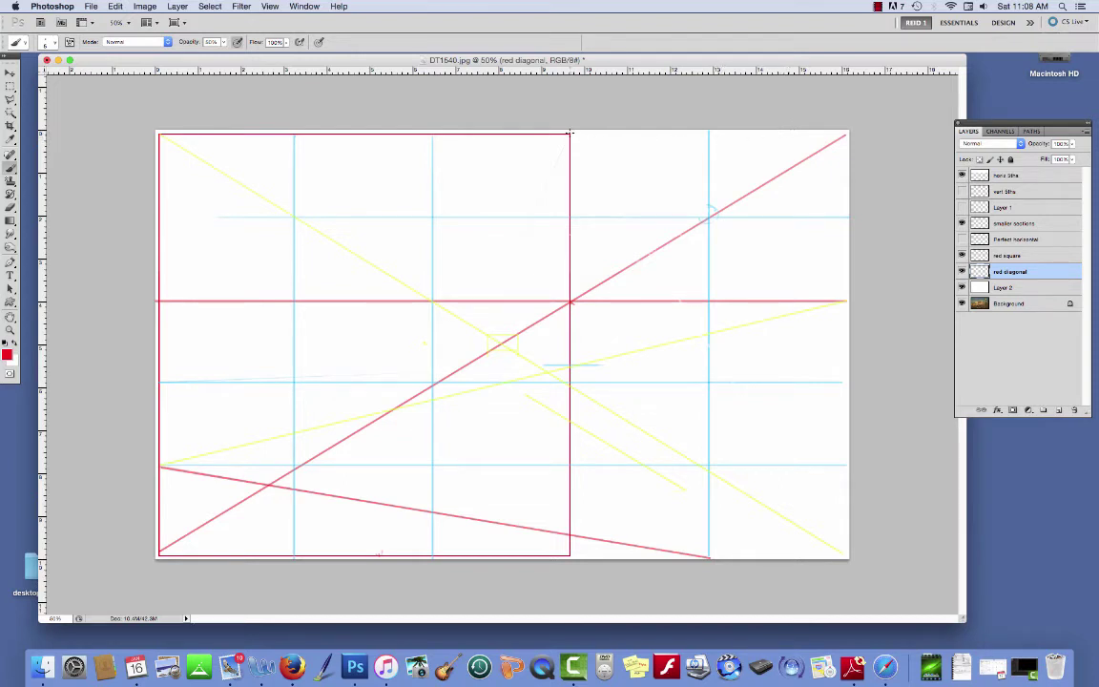
pyautogui.keyDown('shift'); pyautogui.click(851, 217); pyautogui.keyUp('shift')
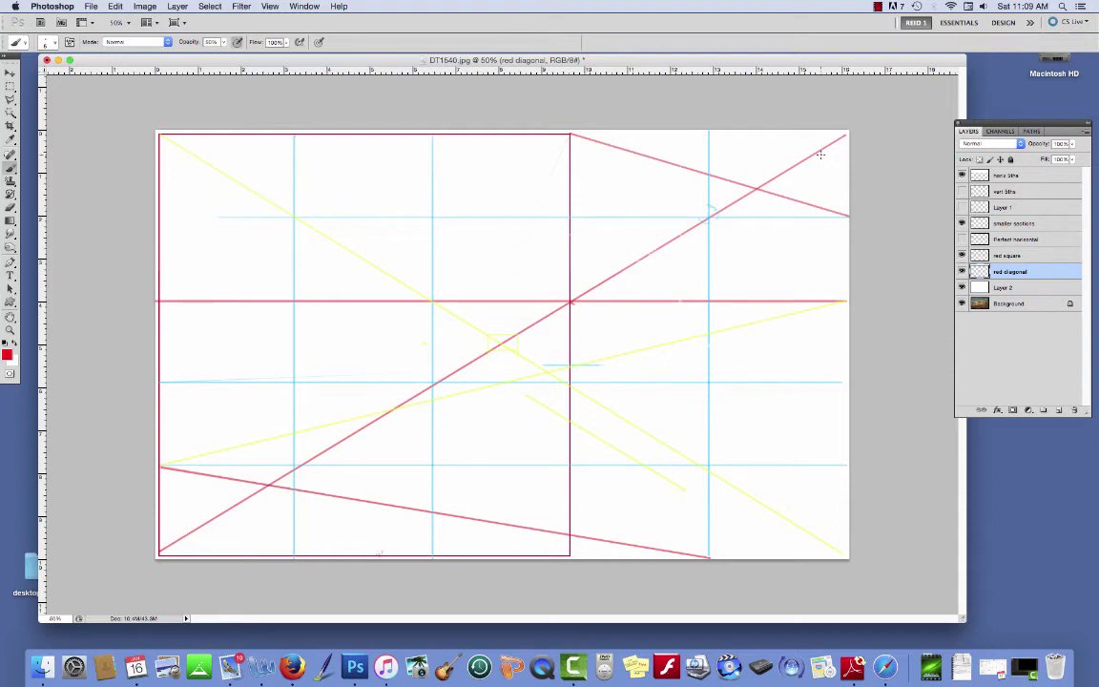
# Hide Layer 2, red diagonal and red square, and show vert 5ths and Layer 1 to compare the guides with the painting
pyautogui.click(962, 287)
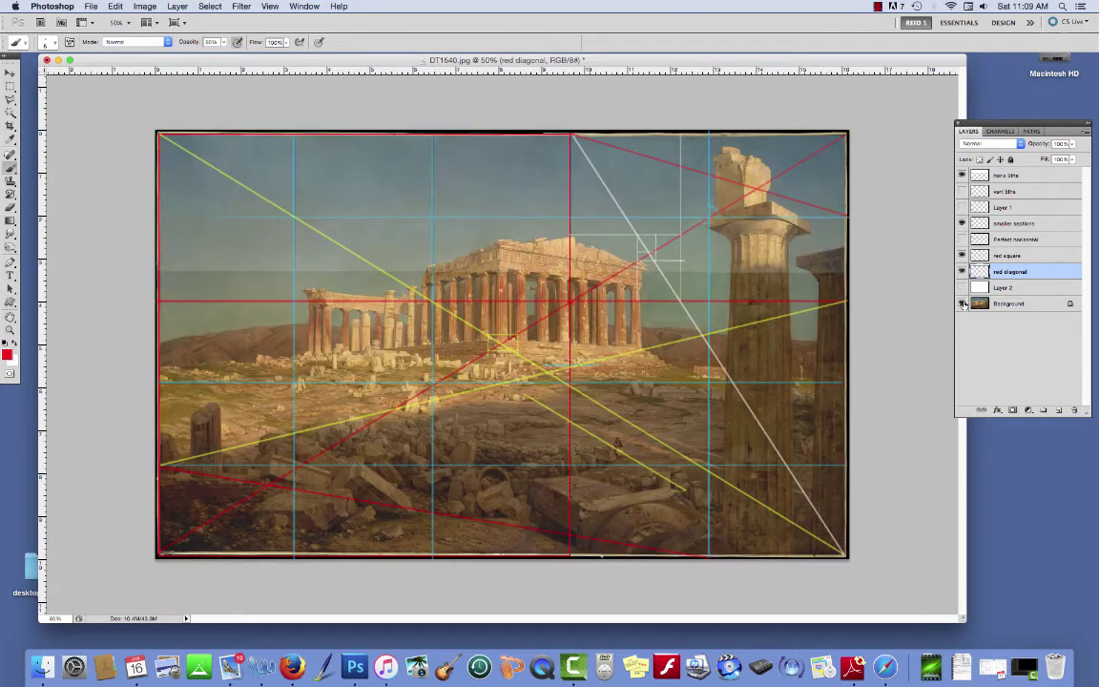
pyautogui.click(961, 271)
pyautogui.click(962, 256)
pyautogui.click(962, 223)
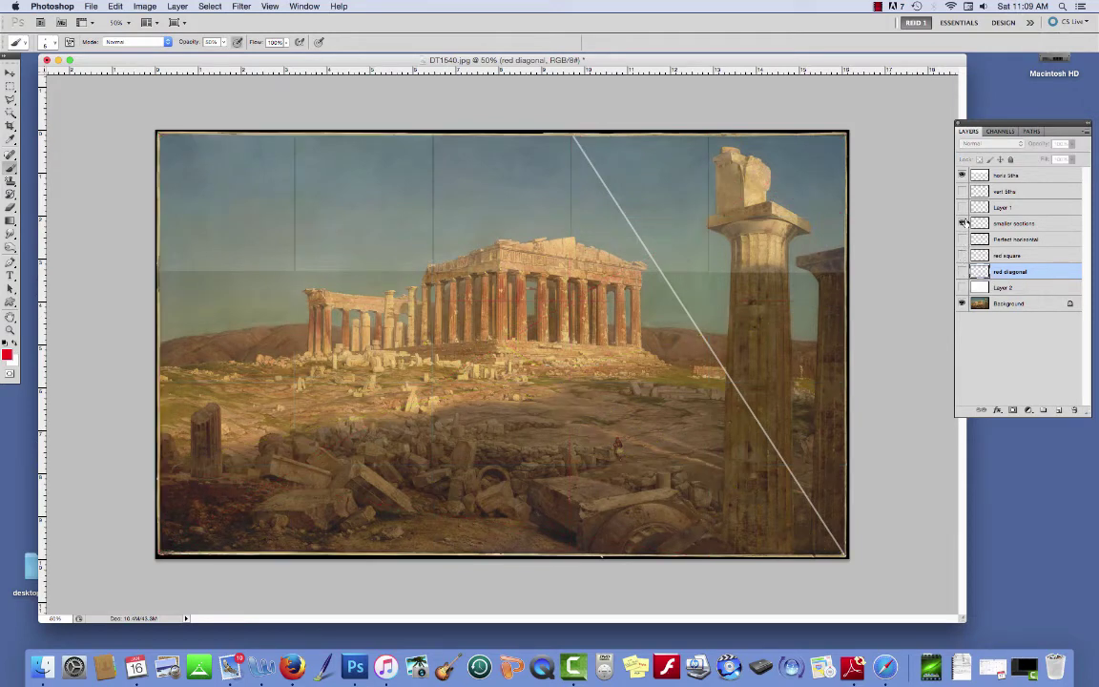
pyautogui.click(962, 223)
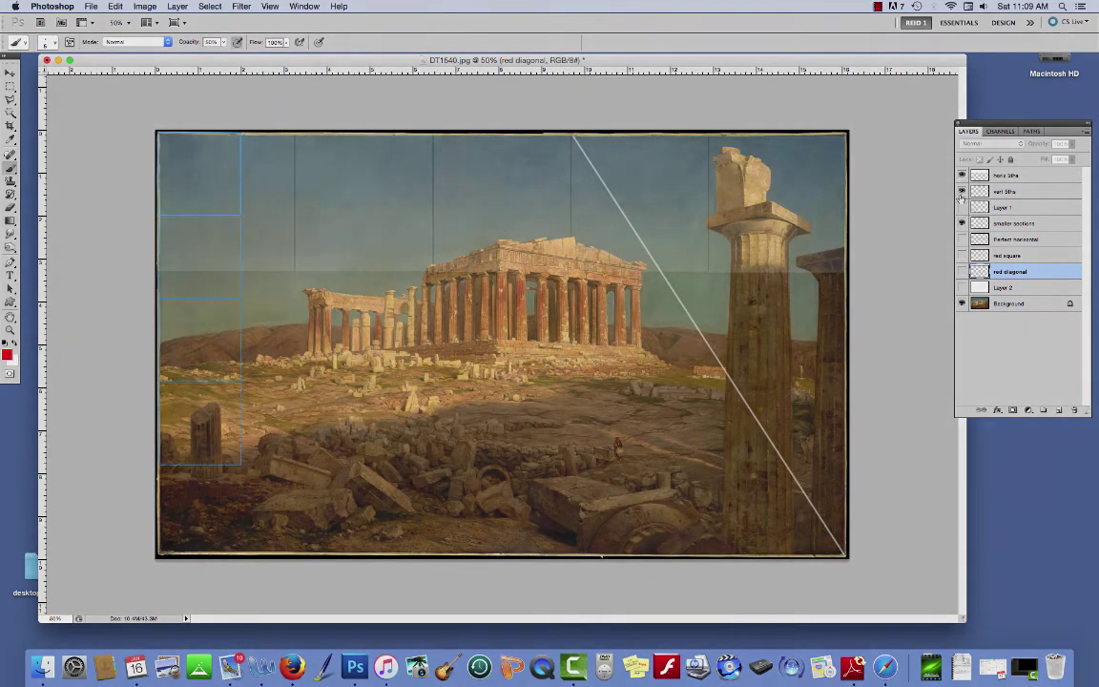
pyautogui.click(961, 207)
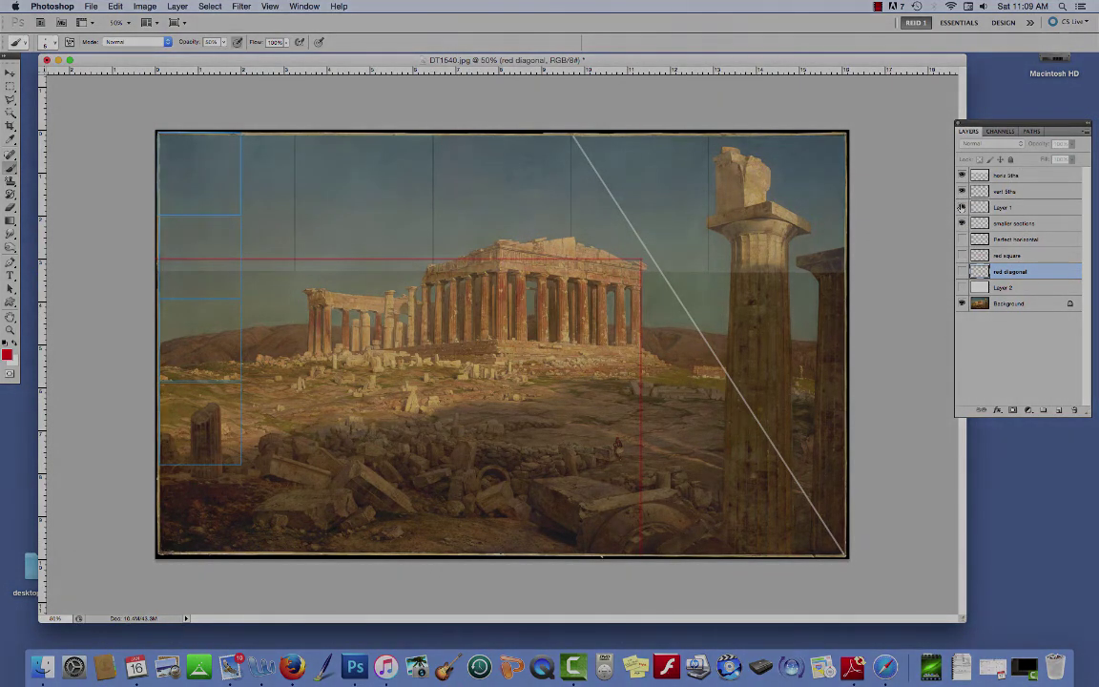
pyautogui.click(962, 272)
pyautogui.click(962, 271)
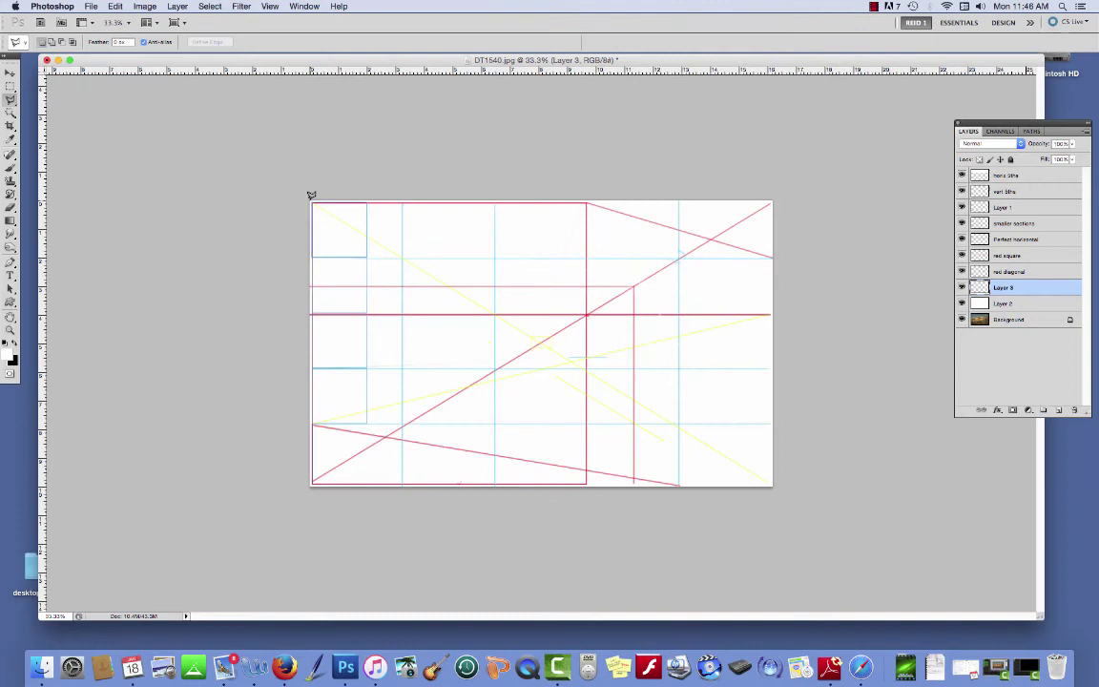
# Outline the strip above the first horizontal fifth line, set Layer 3's opacity to 40%, and brush the strip with black
pyautogui.click(311, 258)
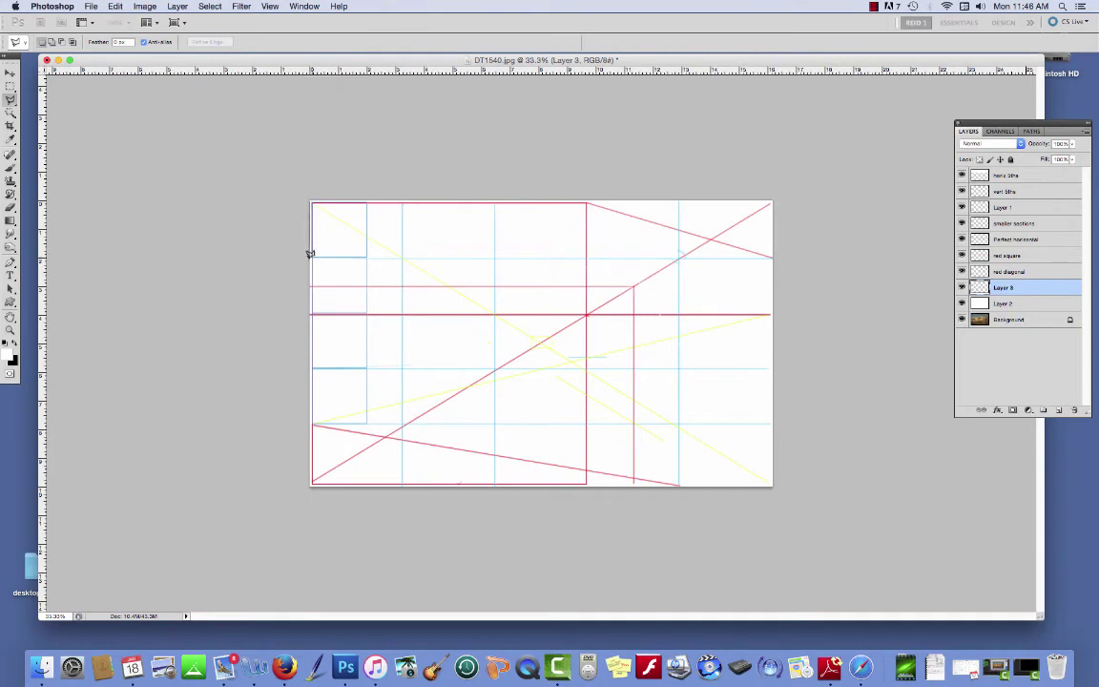
pyautogui.click(773, 258)
pyautogui.click(772, 200)
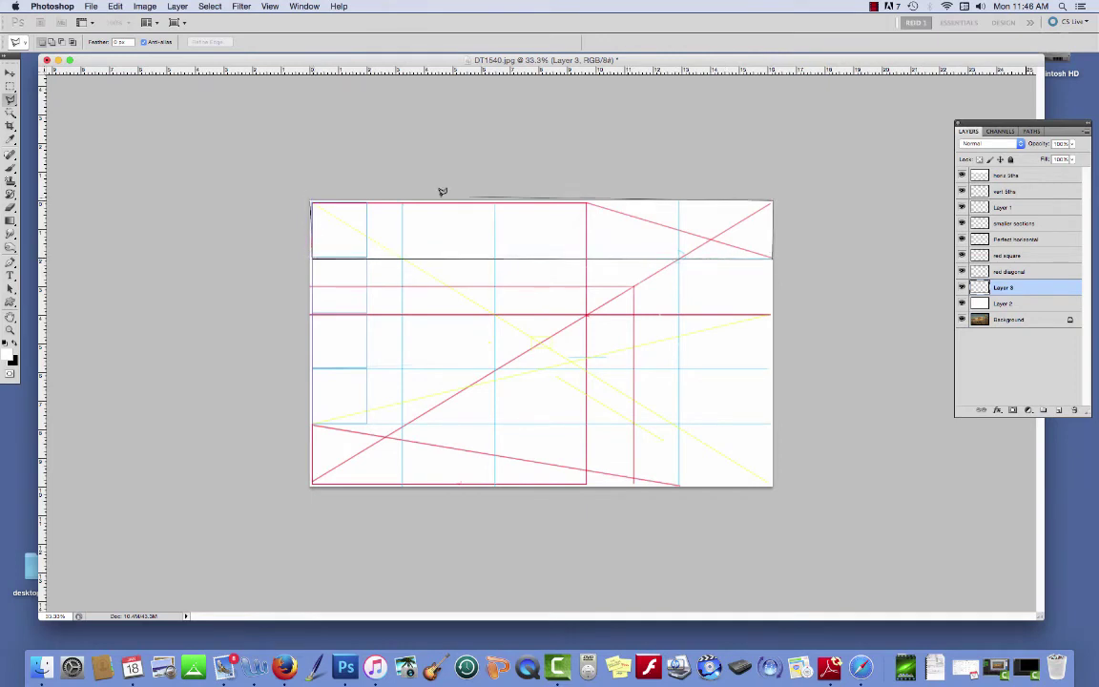
pyautogui.click(312, 202)
pyautogui.click(311, 193)
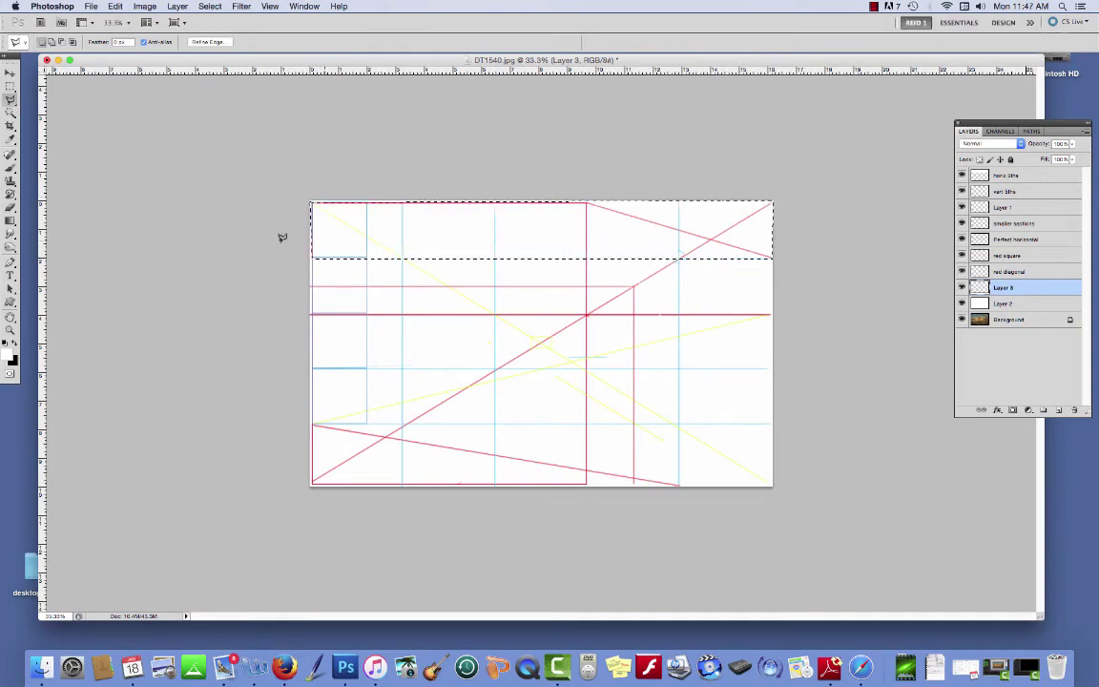
pyautogui.press('4')
pyautogui.press('b')
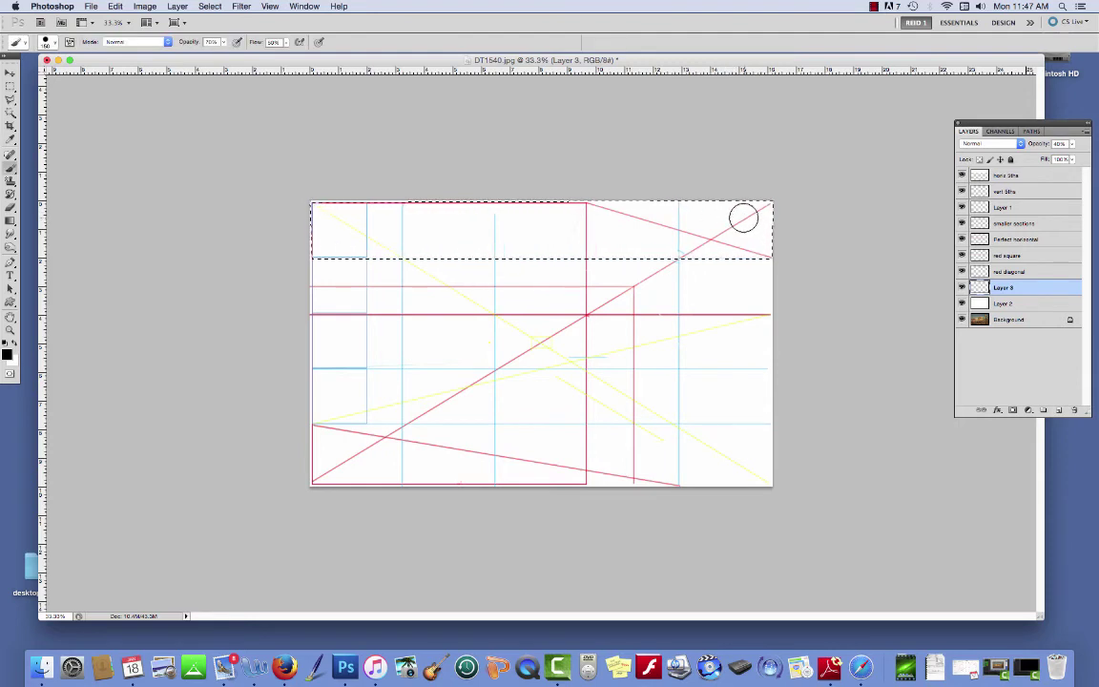
pyautogui.moveTo(743, 216)
pyautogui.mouseDown()
pyautogui.moveTo(330, 207)
pyautogui.moveTo(615, 221)
pyautogui.moveTo(289, 250)
pyautogui.moveTo(802, 232)
pyautogui.moveTo(717, 249)
pyautogui.moveTo(354, 240)
pyautogui.moveTo(627, 241)
pyautogui.moveTo(662, 239)
pyautogui.mouseUp()
# Outline the triangle above the slanted red line in the upper-right corner, brush it darker with black, and set Layer 3's opacity to 100%
pyautogui.press('l')
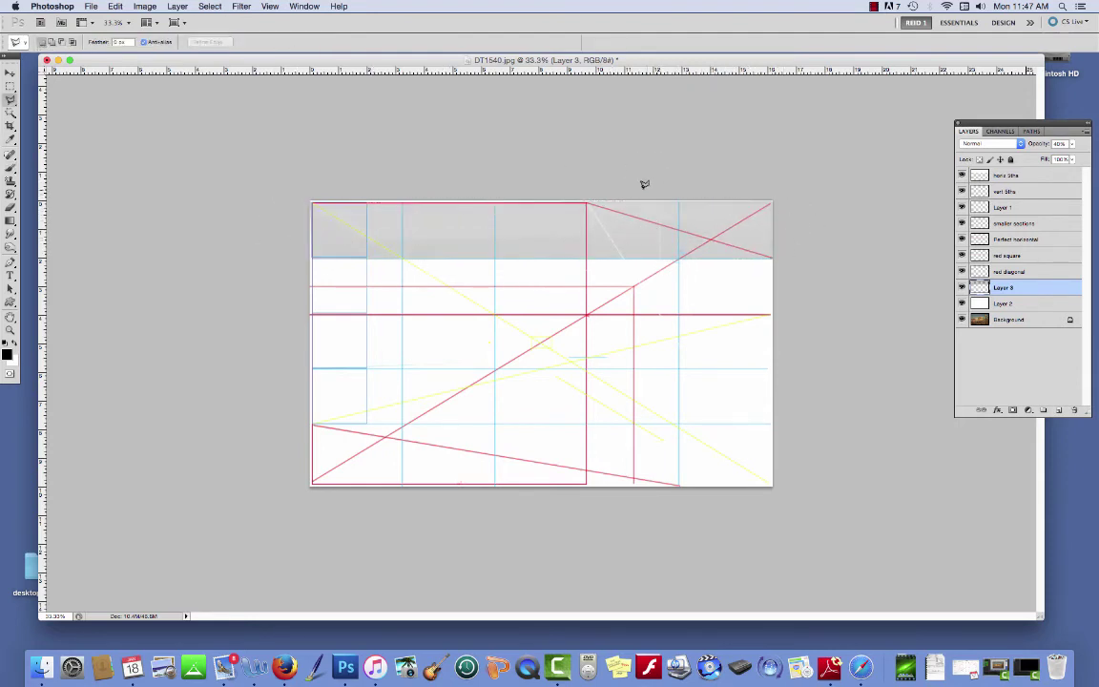
pyautogui.click(587, 203)
pyautogui.click(772, 203)
pyautogui.doubleClick(772, 257)
pyautogui.press('b')
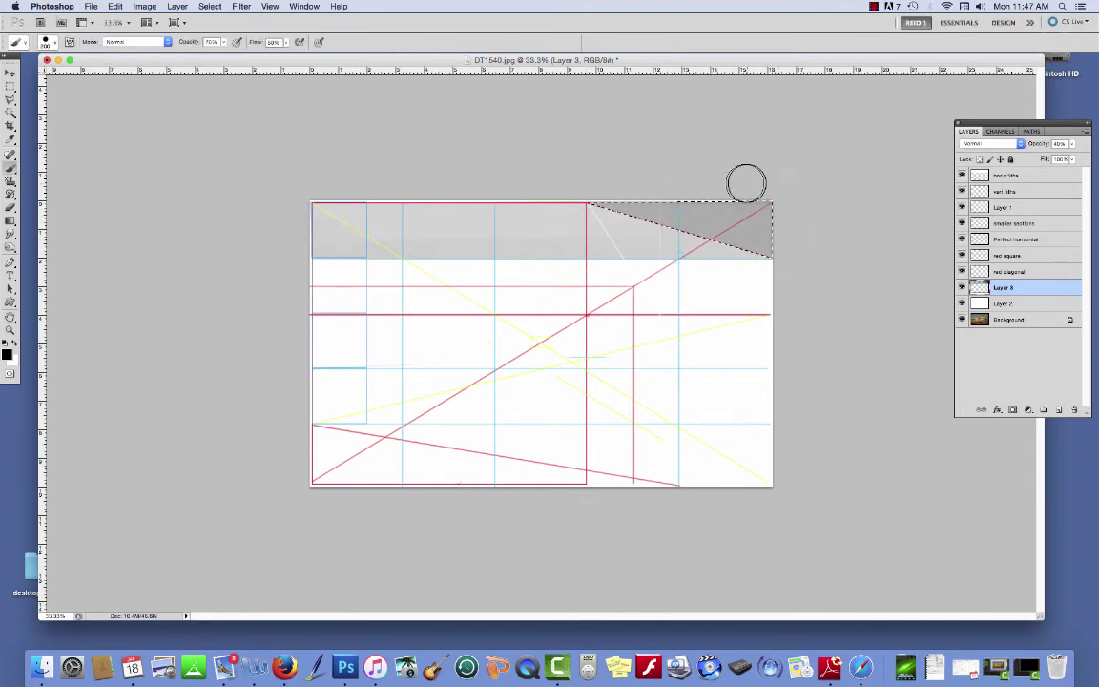
pyautogui.moveTo(746, 183)
pyautogui.mouseDown()
pyautogui.moveTo(713, 196)
pyautogui.moveTo(753, 236)
pyautogui.moveTo(650, 201)
pyautogui.moveTo(662, 209)
pyautogui.mouseUp()
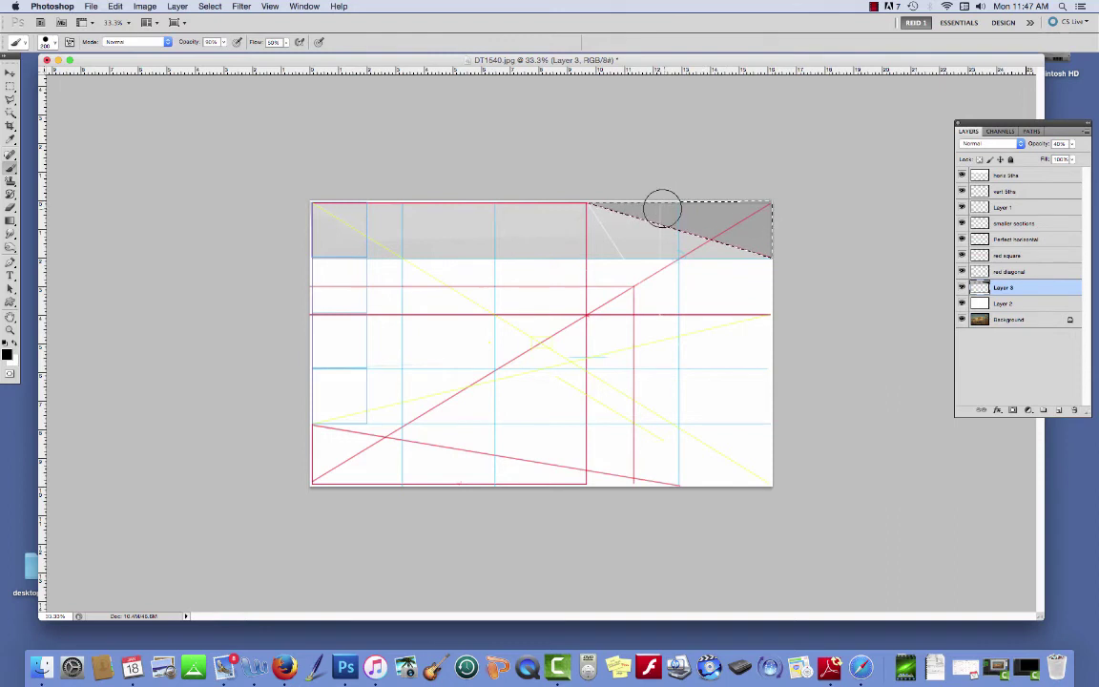
pyautogui.moveTo(1039, 143); pyautogui.dragTo(1088, 143)
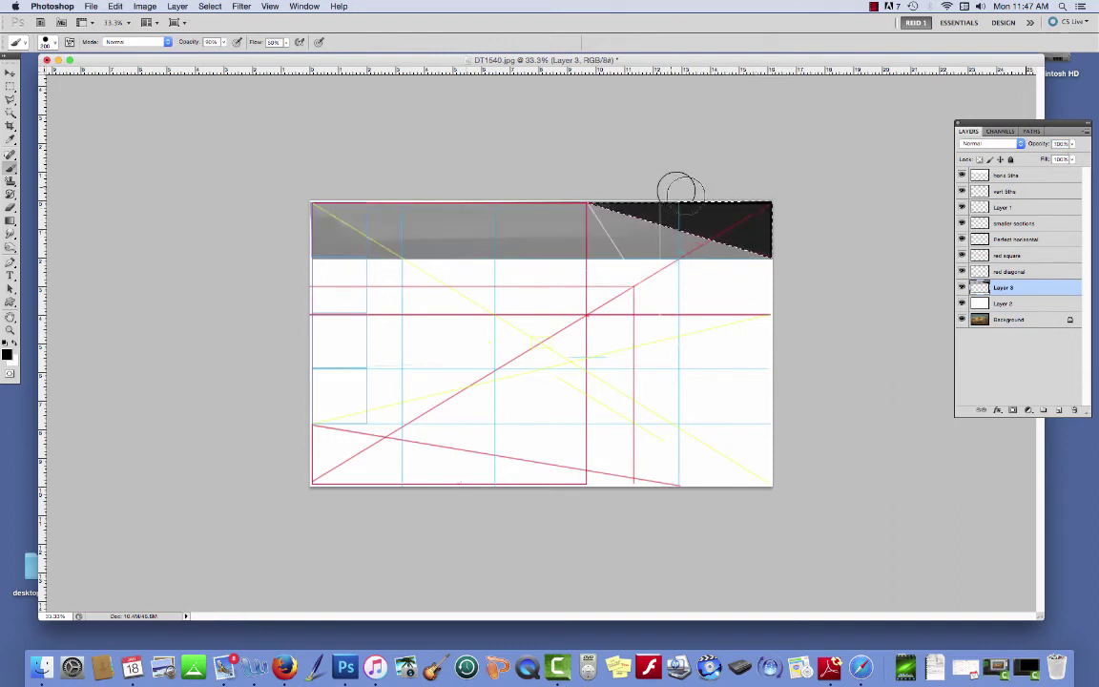
pyautogui.click(873, 7)
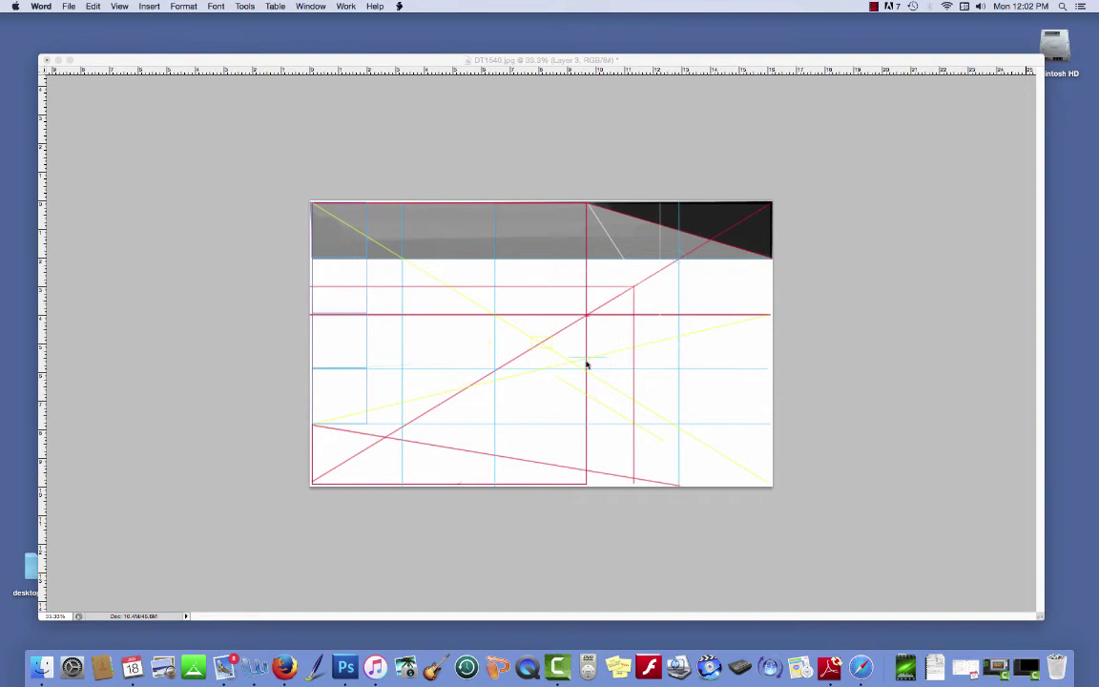
# Outline the triangle beneath the slanted red line in the lower-left corner and brush it with black on Layer 3
pyautogui.click(319, 431)
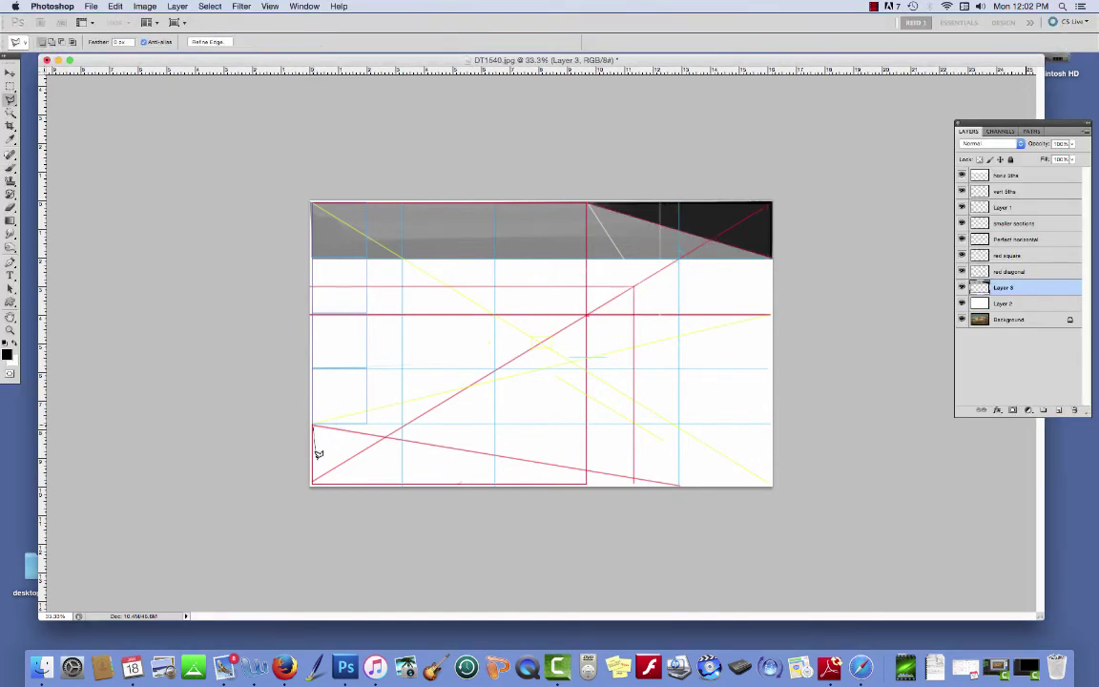
pyautogui.click(313, 483)
pyautogui.click(677, 484)
pyautogui.click(314, 426)
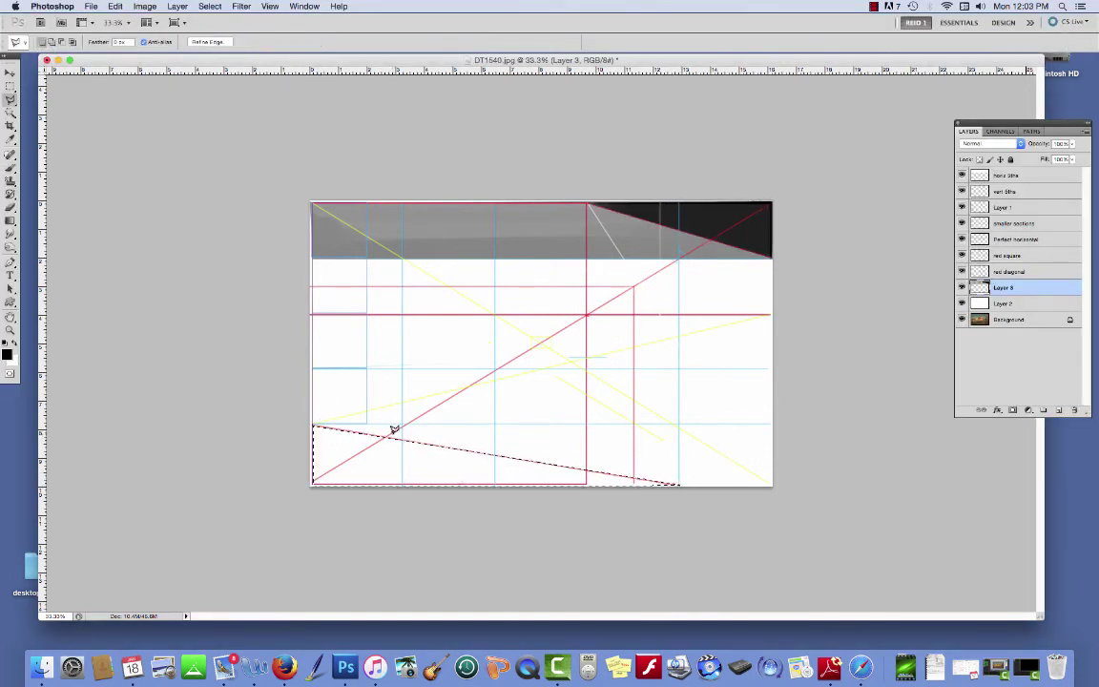
pyautogui.press('b')
pyautogui.moveTo(314, 430)
pyautogui.mouseDown()
pyautogui.moveTo(538, 489)
pyautogui.moveTo(698, 493)
pyautogui.moveTo(410, 482)
pyautogui.mouseUp()
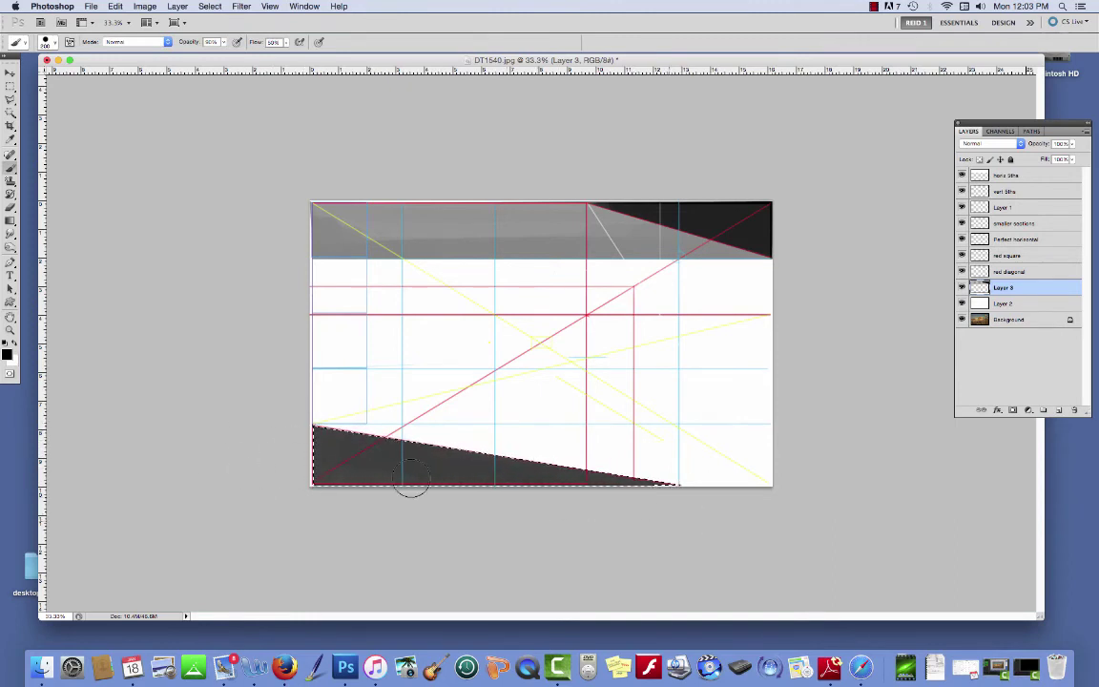
# Outline the L-shaped band between the paired red horizontal and vertical lines and brush it gray with black on Layer 3
pyautogui.press('l')
pyautogui.click(312, 285)
pyautogui.click(634, 285)
pyautogui.click(635, 484)
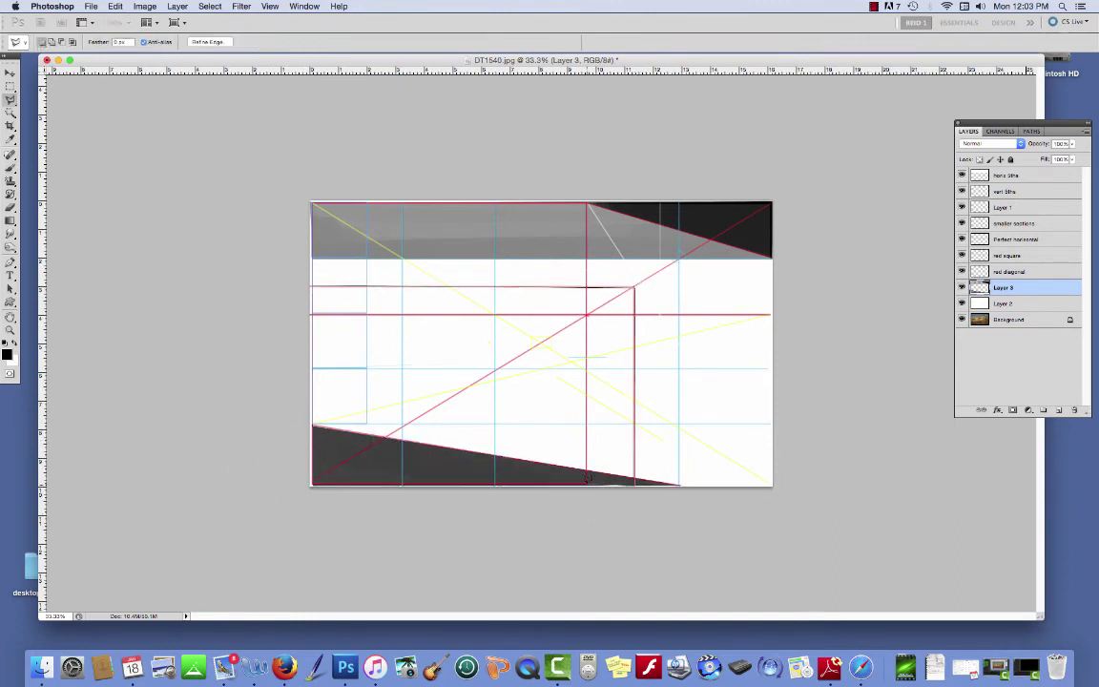
pyautogui.click(587, 483)
pyautogui.click(586, 315)
pyautogui.click(310, 315)
pyautogui.click(311, 285)
pyautogui.press('b')
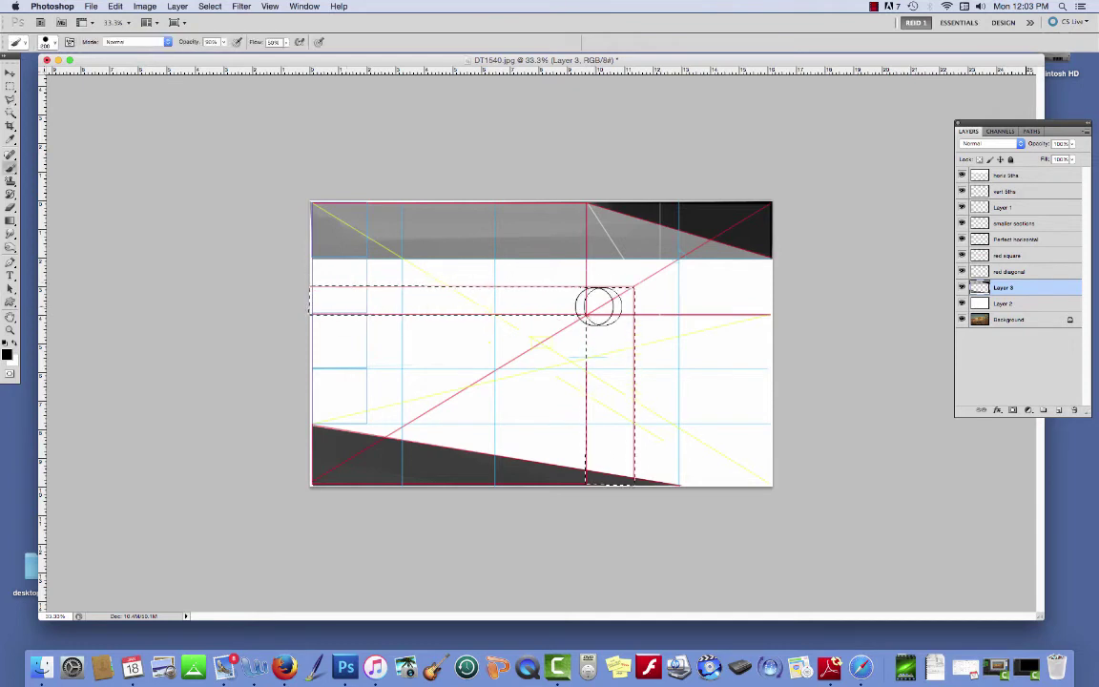
pyautogui.moveTo(598, 305); pyautogui.dragTo(319, 302)
pyautogui.moveTo(611, 472)
pyautogui.mouseDown()
pyautogui.moveTo(623, 296)
pyautogui.moveTo(601, 255)
pyautogui.mouseUp()
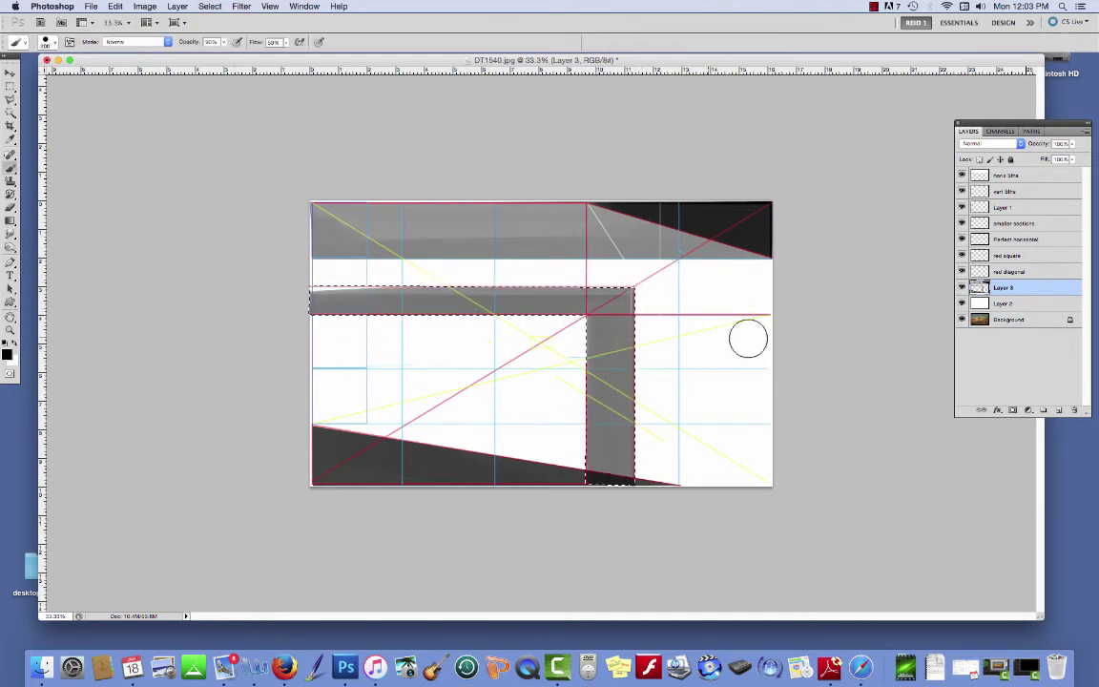
# Outline the triangle between the two yellow lines and the canvas's right edge, and brush it dark with black on Layer 3
pyautogui.press('l')
pyautogui.click(770, 314)
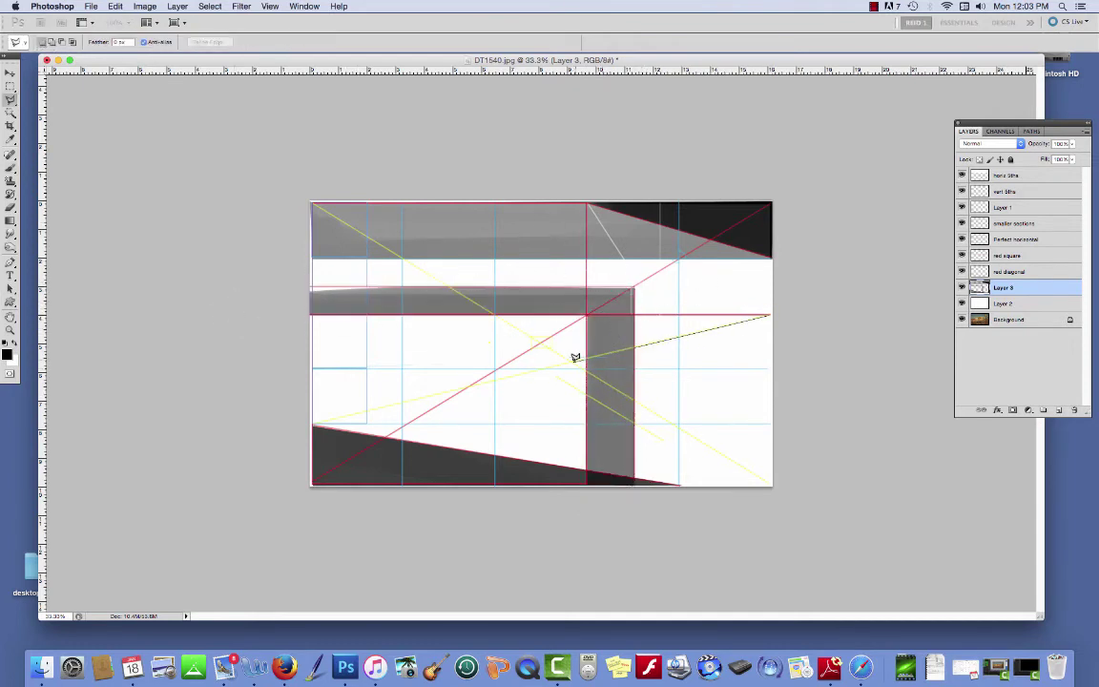
pyautogui.click(771, 483)
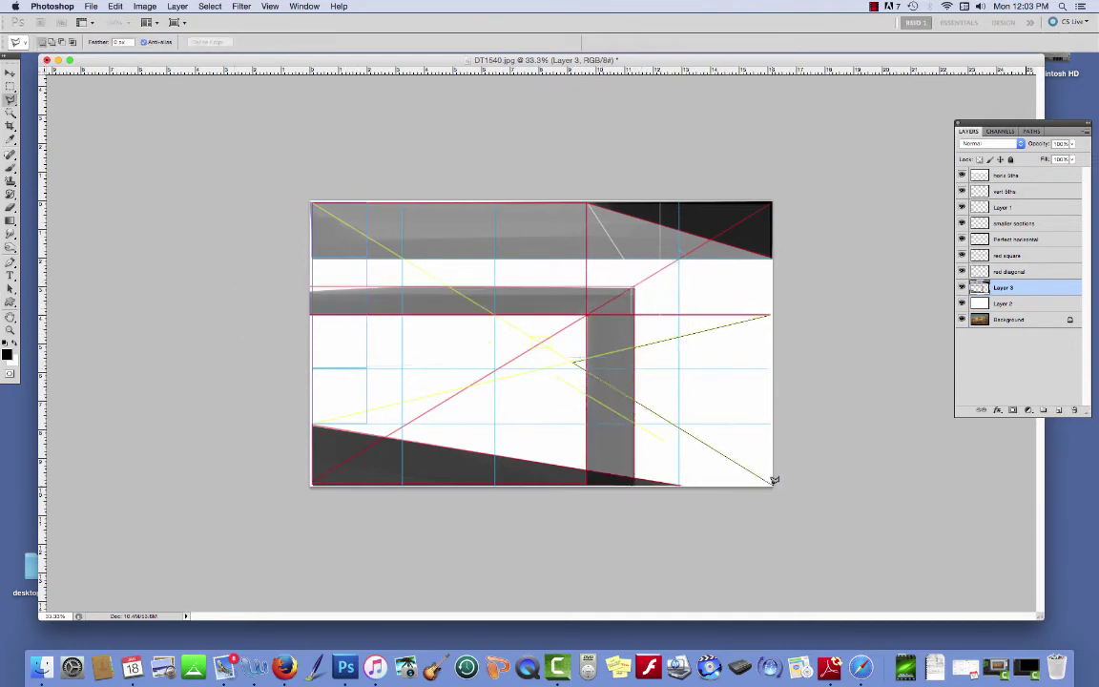
pyautogui.doubleClick(575, 359)
pyautogui.press('b')
pyautogui.moveTo(711, 336)
pyautogui.mouseDown()
pyautogui.moveTo(749, 339)
pyautogui.moveTo(820, 402)
pyautogui.moveTo(785, 476)
pyautogui.mouseUp()
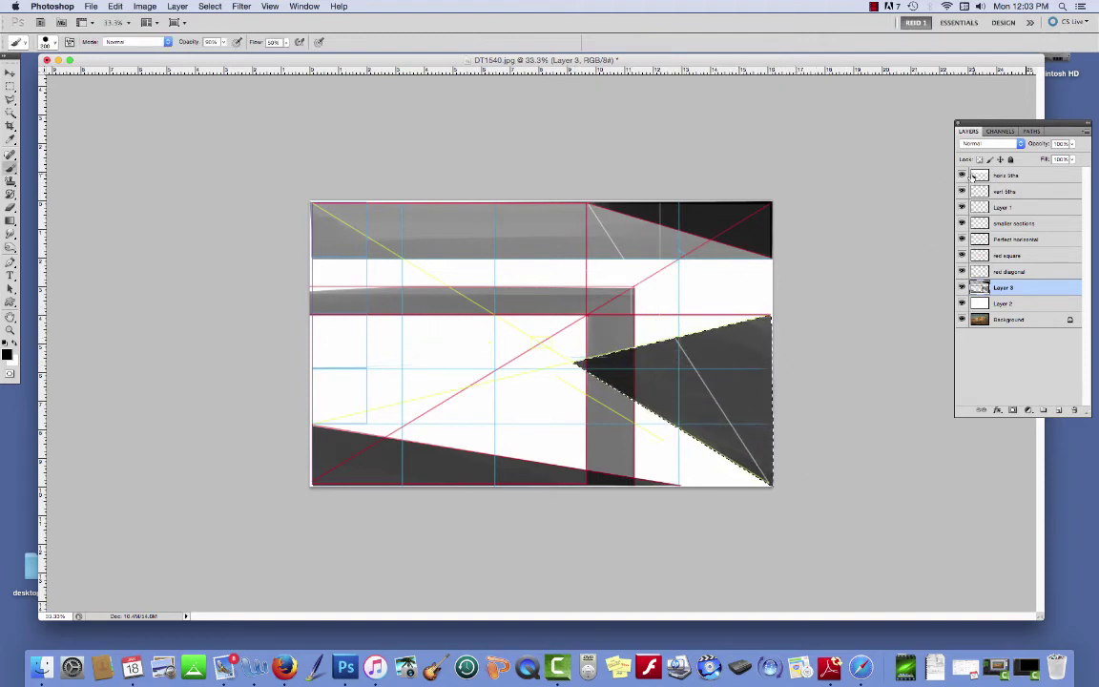
# Hide all the guide layers to view the blocked-in shapes alone, select the red diagonal layer, and show all the guides again
pyautogui.moveTo(962, 176); pyautogui.dragTo(961, 255)
pyautogui.click(1009, 271)
pyautogui.click(962, 271)
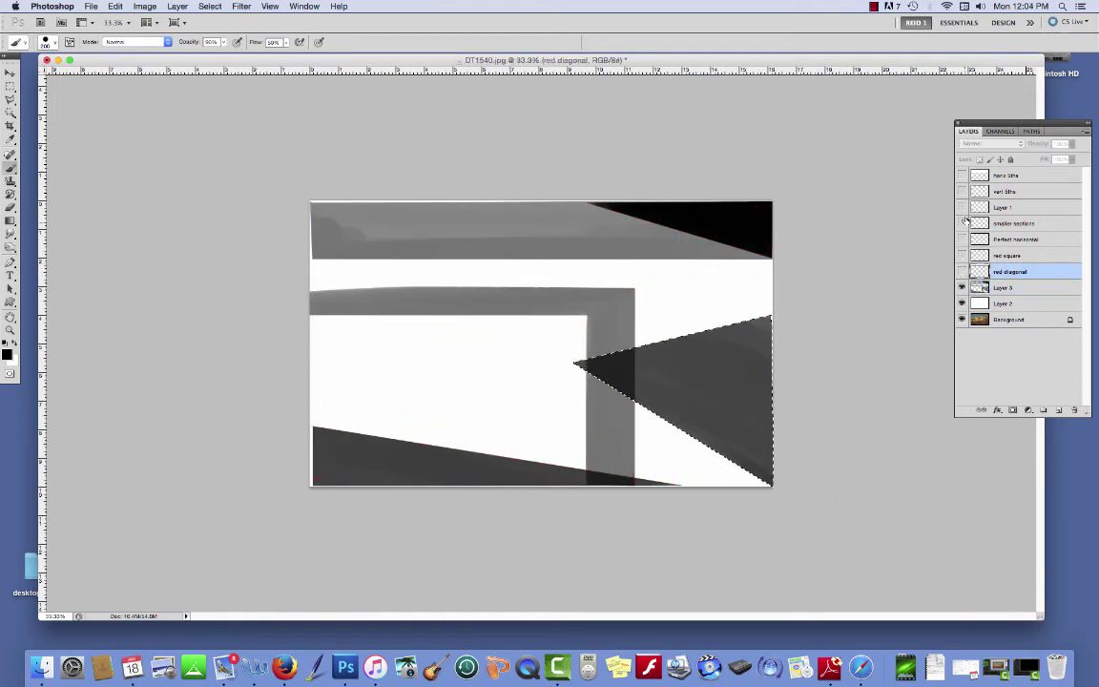
pyautogui.moveTo(962, 176); pyautogui.dragTo(962, 271)
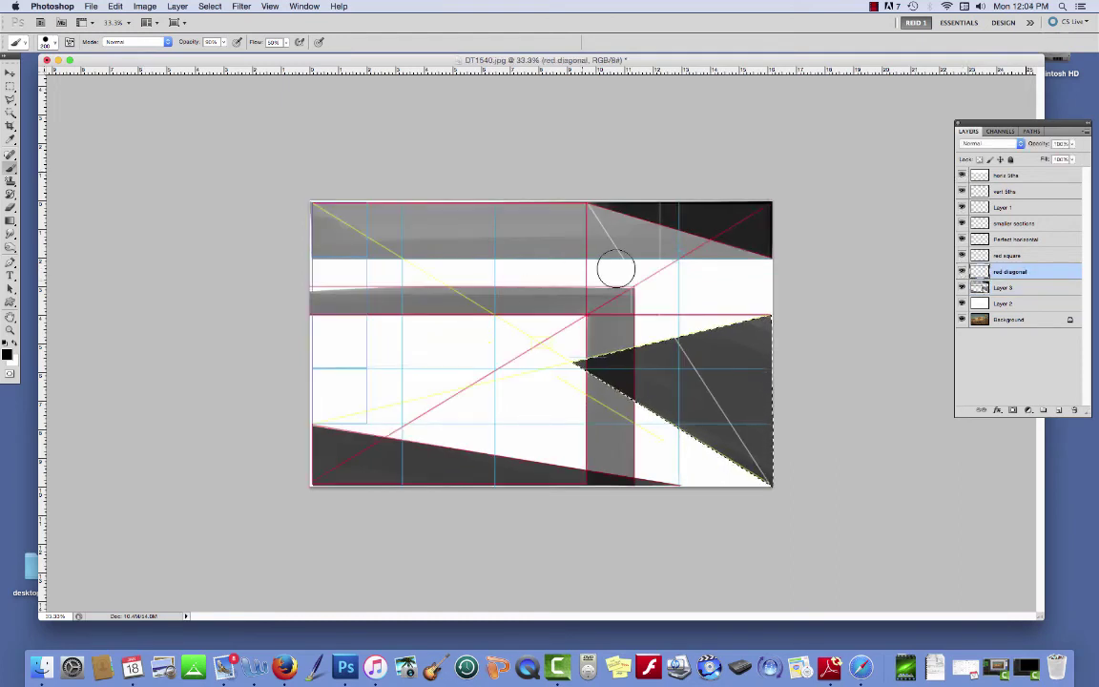
# Outline the left-hand area between the yellow and red diagonals up to the blue vertical, brush it with black on red diagonal, and deselect
pyautogui.press('l')
pyautogui.click(312, 203)
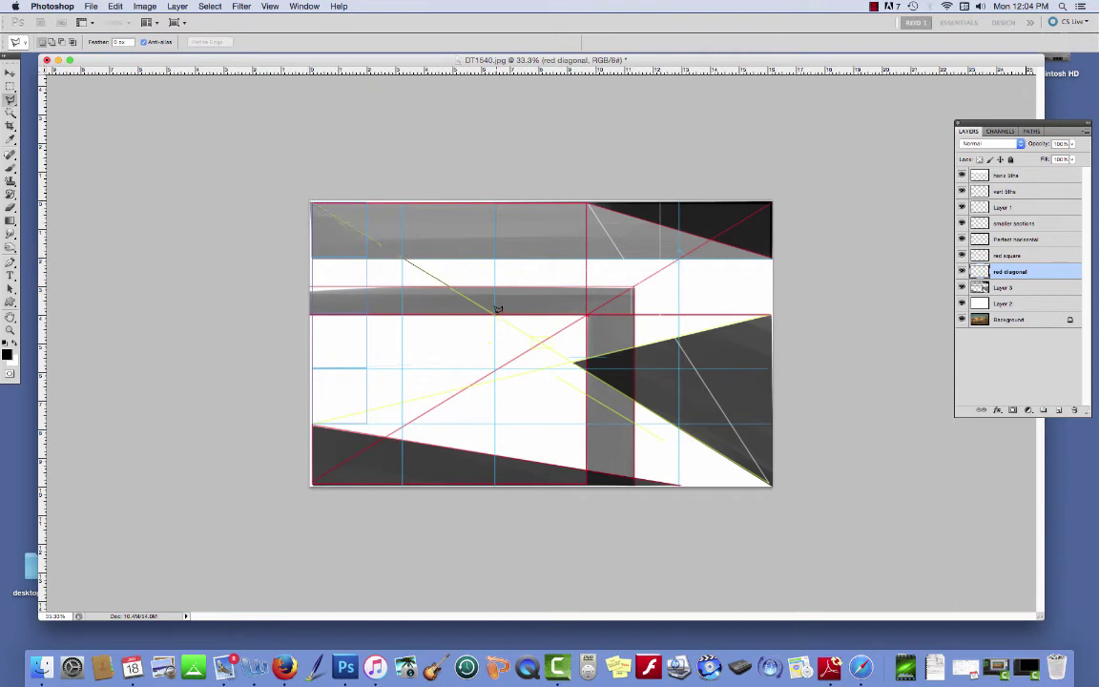
pyautogui.click(496, 366)
pyautogui.click(312, 478)
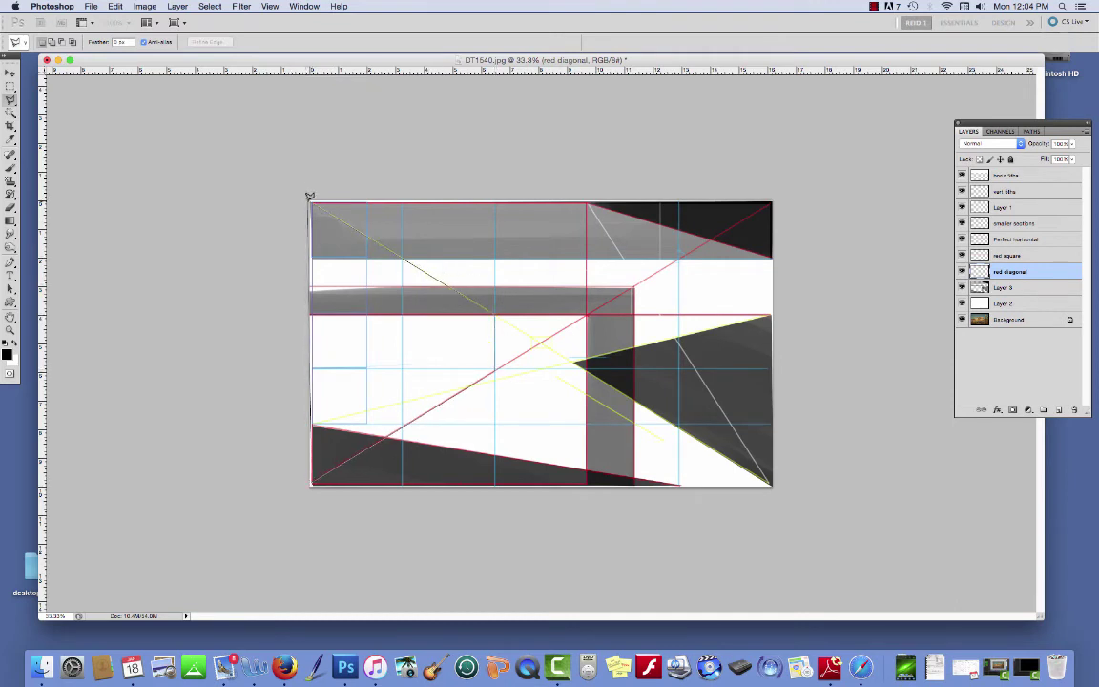
pyautogui.click(310, 195)
pyautogui.press('b')
pyautogui.moveTo(319, 208)
pyautogui.mouseDown()
pyautogui.moveTo(498, 322)
pyautogui.moveTo(480, 285)
pyautogui.moveTo(475, 331)
pyautogui.moveTo(514, 369)
pyautogui.moveTo(465, 419)
pyautogui.moveTo(322, 402)
pyautogui.moveTo(485, 304)
pyautogui.mouseUp()
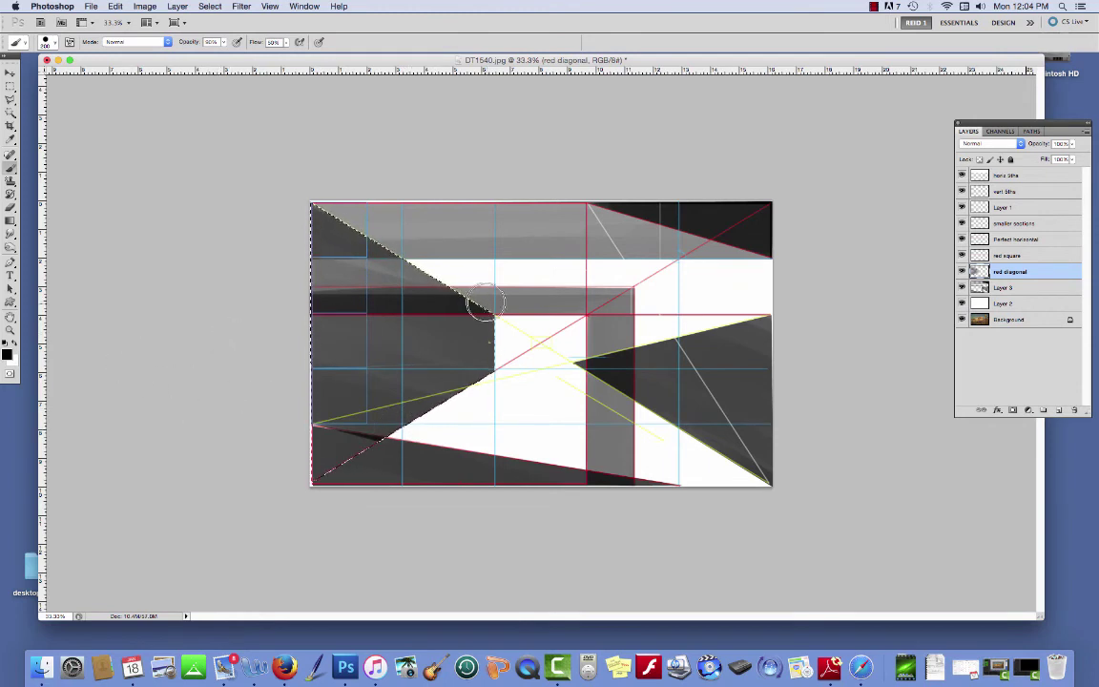
pyautogui.hotkey('ctrl', 'd')
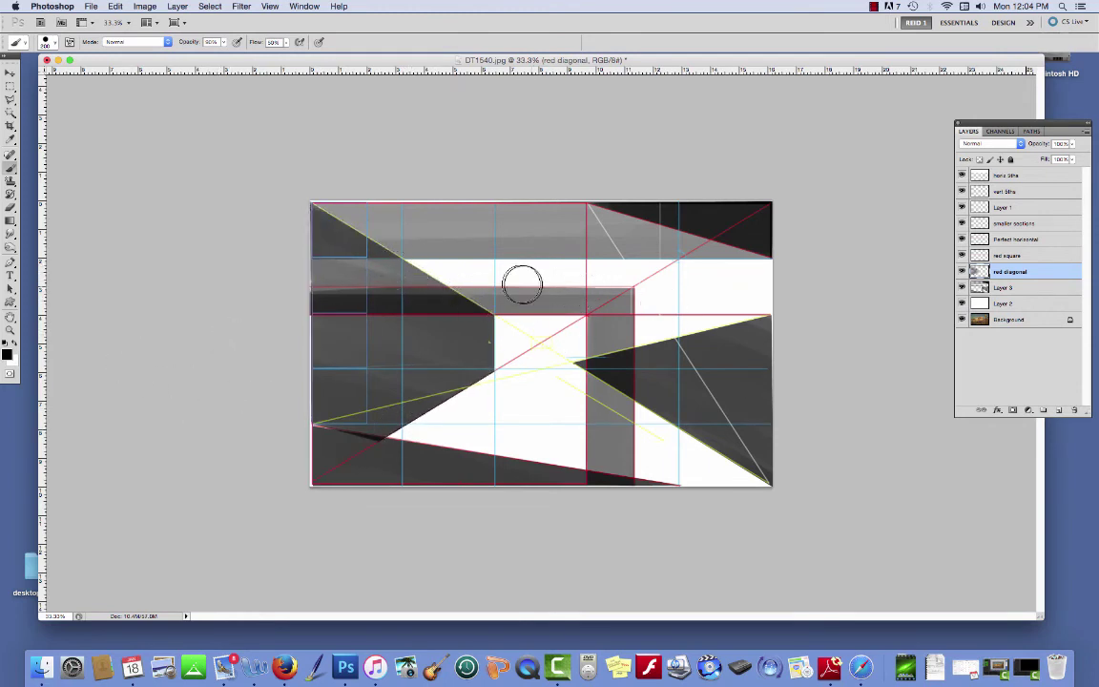
# Outline the upper polygon between the yellow diagonal and the white slanted line, brush it with black on red diagonal, and deselect
pyautogui.press('l')
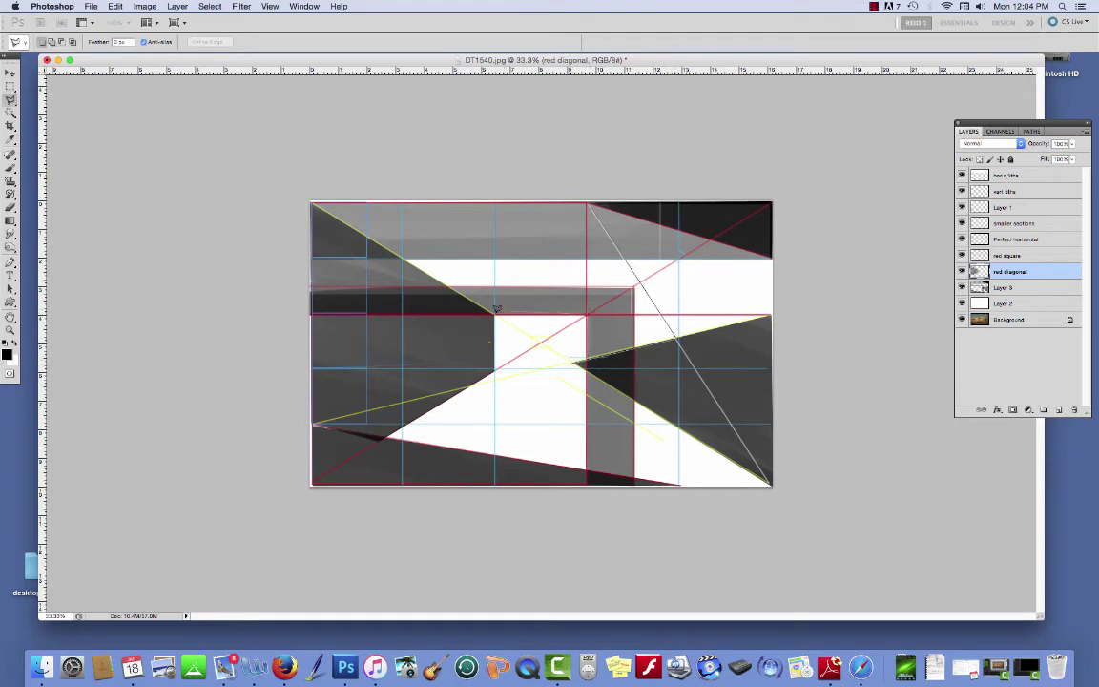
pyautogui.click(312, 201)
pyautogui.click(587, 203)
pyautogui.click(678, 339)
pyautogui.click(584, 360)
pyautogui.click(494, 314)
pyautogui.click(312, 201)
pyautogui.press('b')
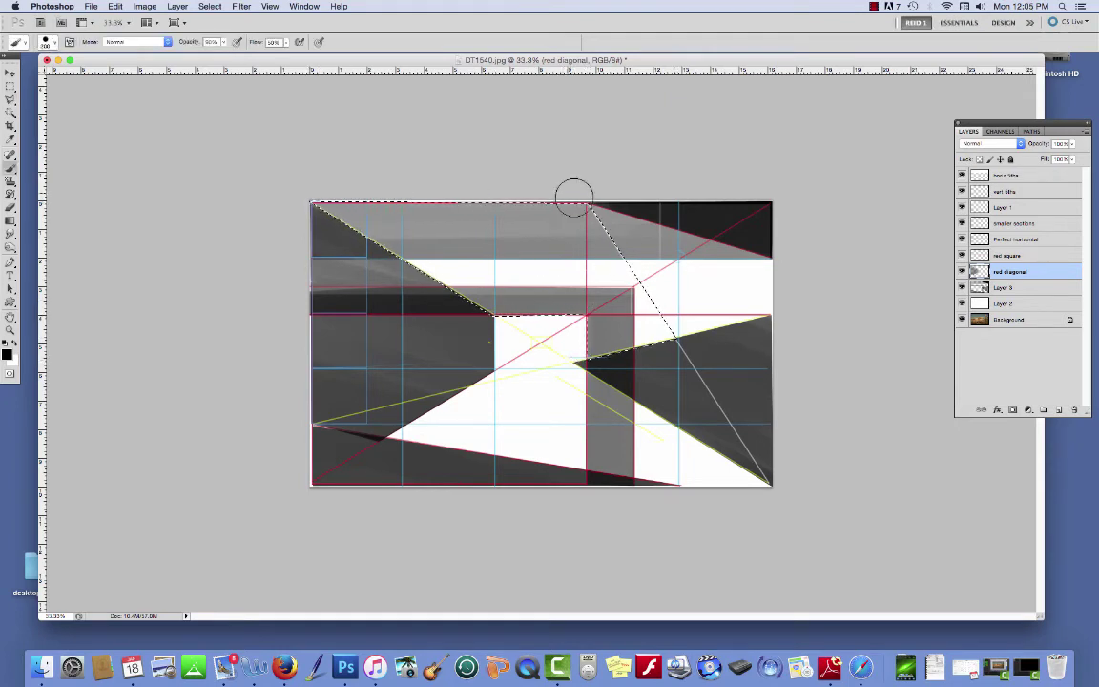
pyautogui.moveTo(574, 192)
pyautogui.mouseDown()
pyautogui.moveTo(523, 217)
pyautogui.moveTo(325, 234)
pyautogui.mouseUp()
pyautogui.hotkey('ctrl', 'd')
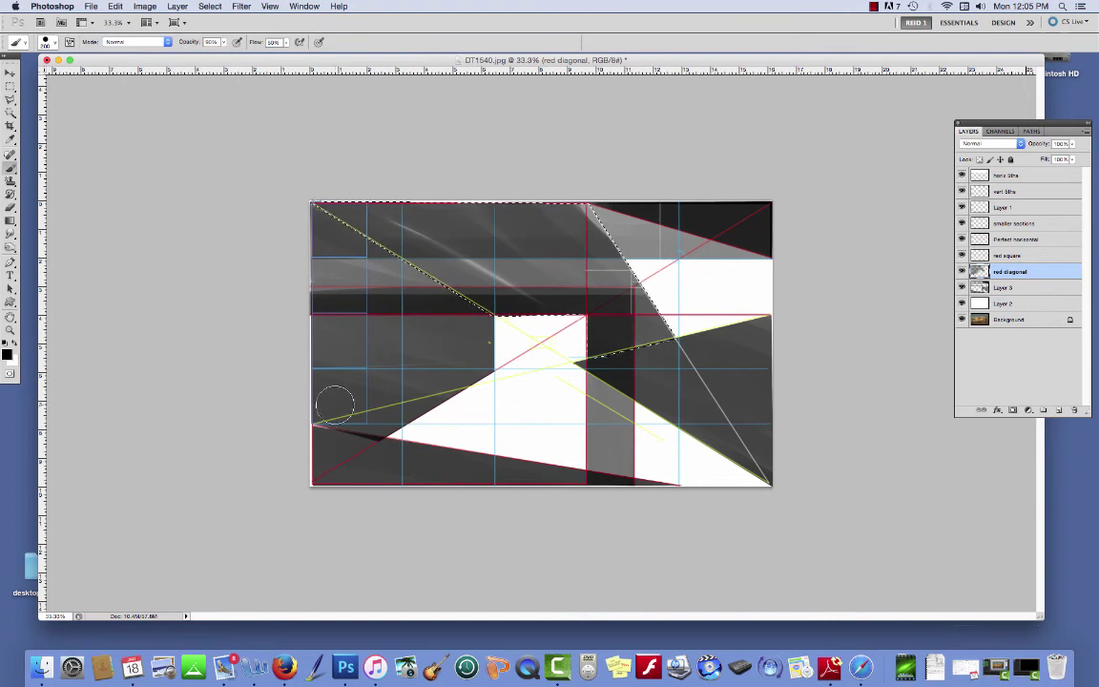
# Outline the full-width band above the main red horizontal line, lighten it with a white brush on red diagonal, and deselect
pyautogui.press('l')
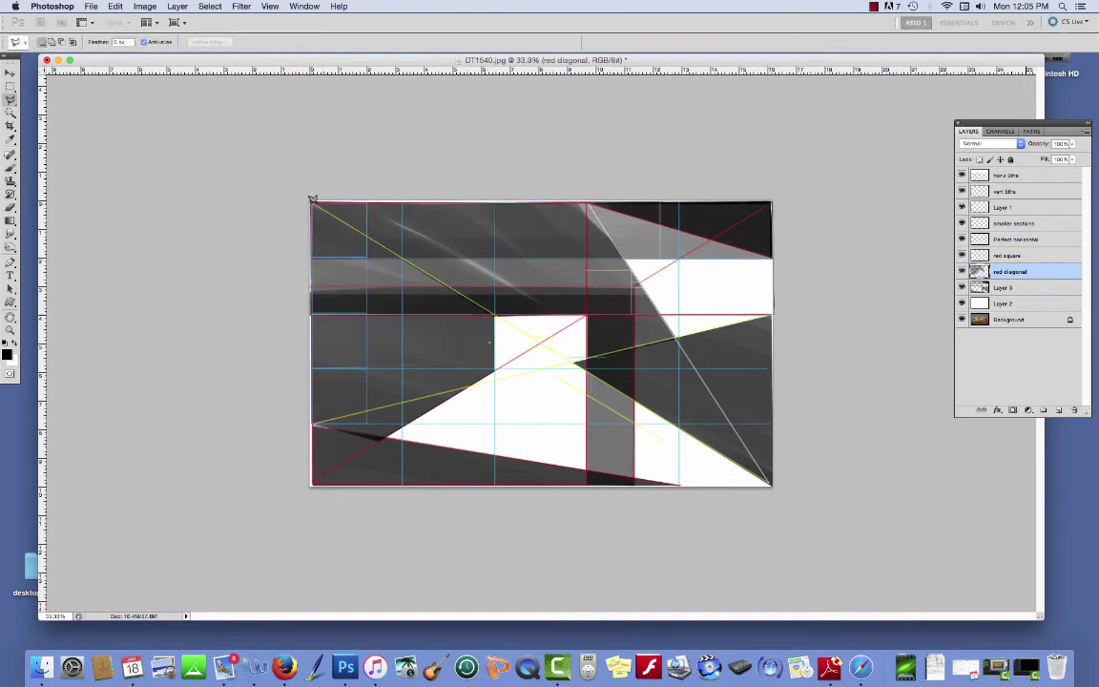
pyautogui.click(312, 201)
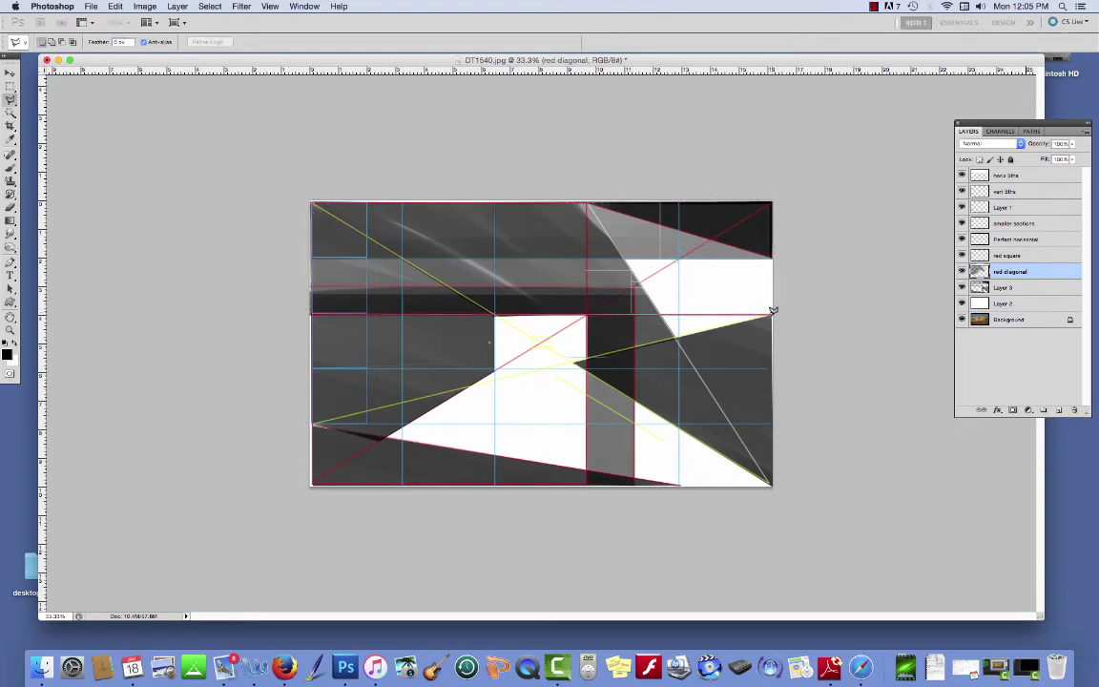
pyautogui.click(773, 198)
pyautogui.click(312, 201)
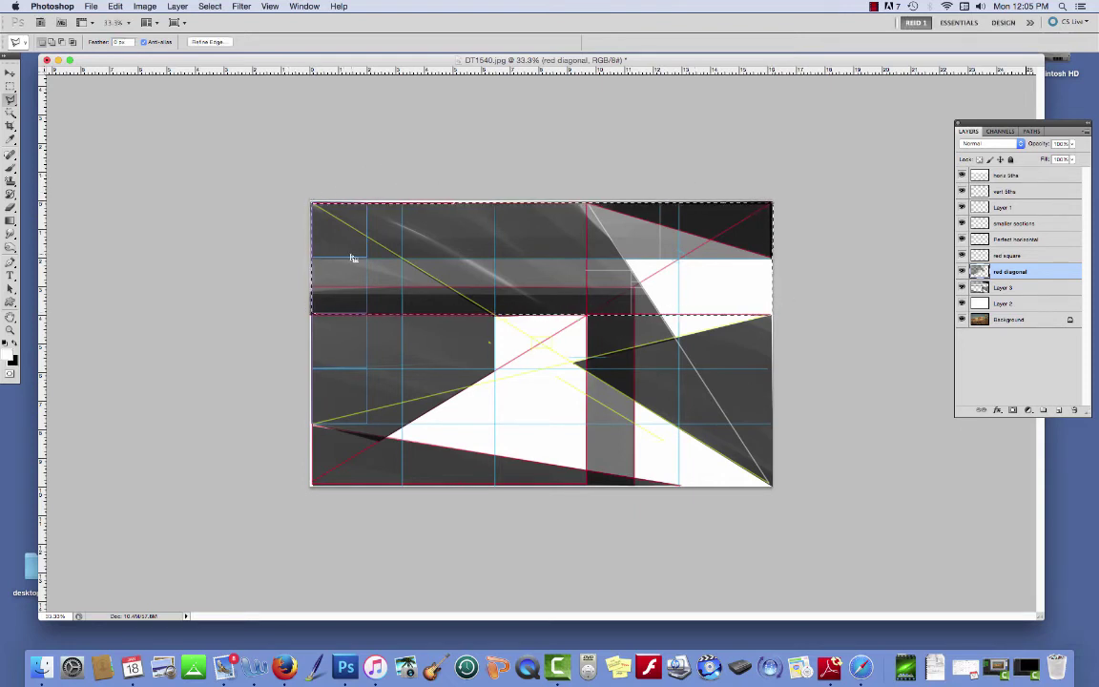
pyautogui.press('b')
pyautogui.moveTo(331, 216)
pyautogui.mouseDown()
pyautogui.moveTo(583, 198)
pyautogui.moveTo(362, 205)
pyautogui.moveTo(430, 227)
pyautogui.moveTo(789, 276)
pyautogui.moveTo(764, 299)
pyautogui.mouseUp()
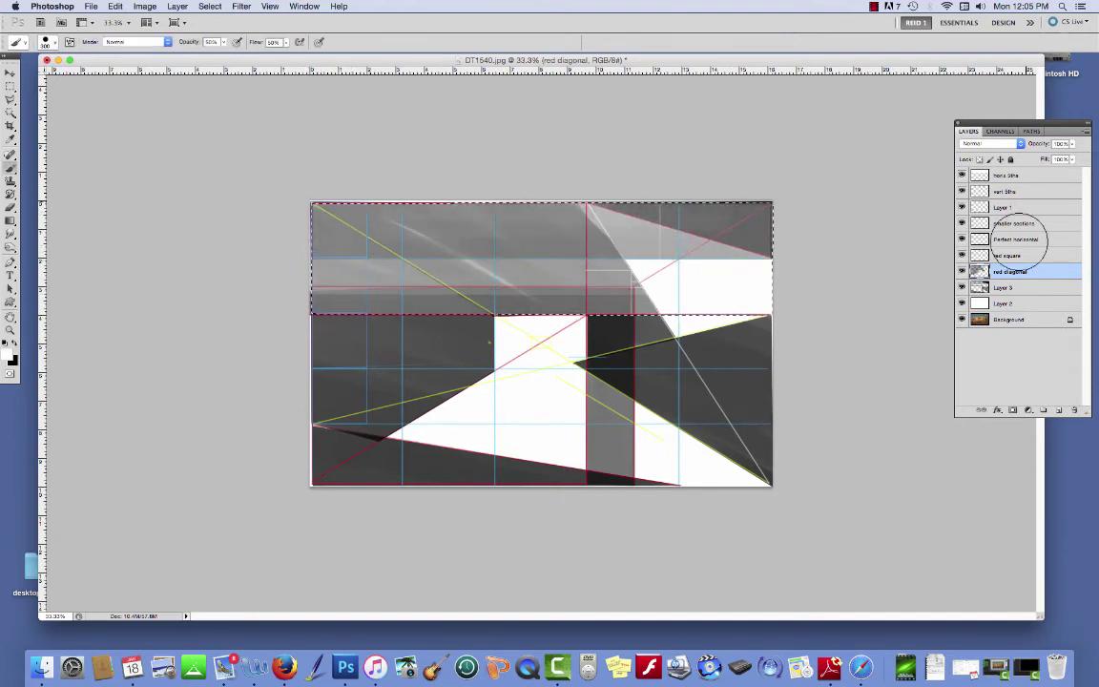
pyautogui.moveTo(294, 283)
pyautogui.mouseDown()
pyautogui.moveTo(358, 237)
pyautogui.moveTo(415, 278)
pyautogui.moveTo(421, 229)
pyautogui.moveTo(621, 270)
pyautogui.moveTo(578, 359)
pyautogui.moveTo(405, 244)
pyautogui.moveTo(313, 207)
pyautogui.moveTo(483, 334)
pyautogui.mouseUp()
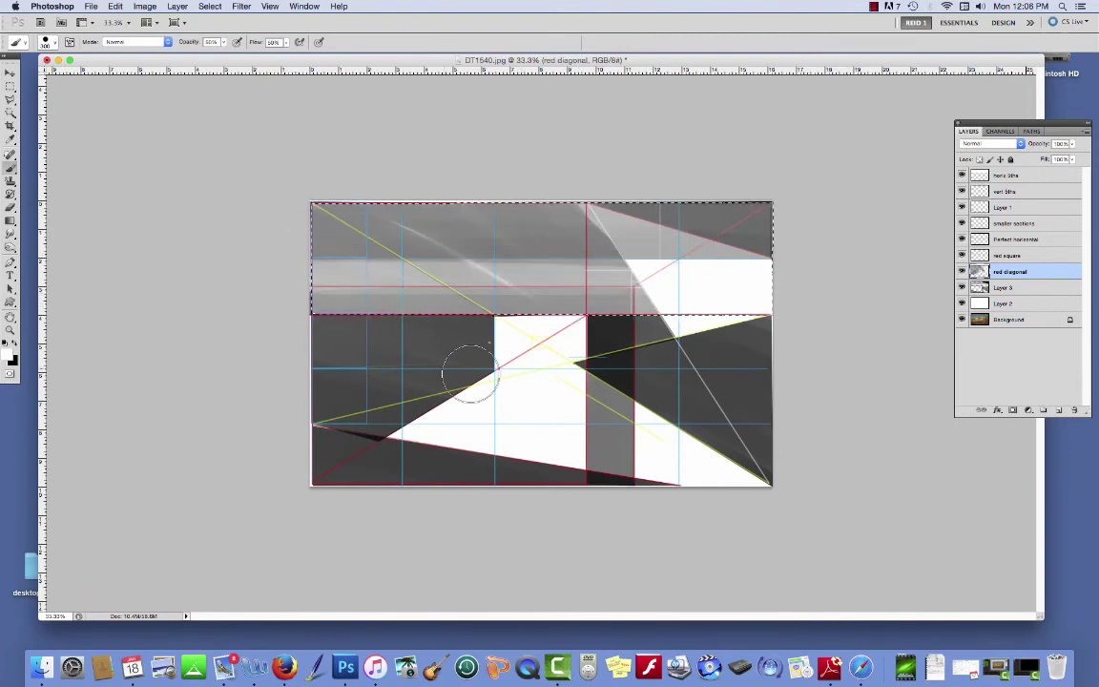
pyautogui.hotkey('ctrl', 'd')
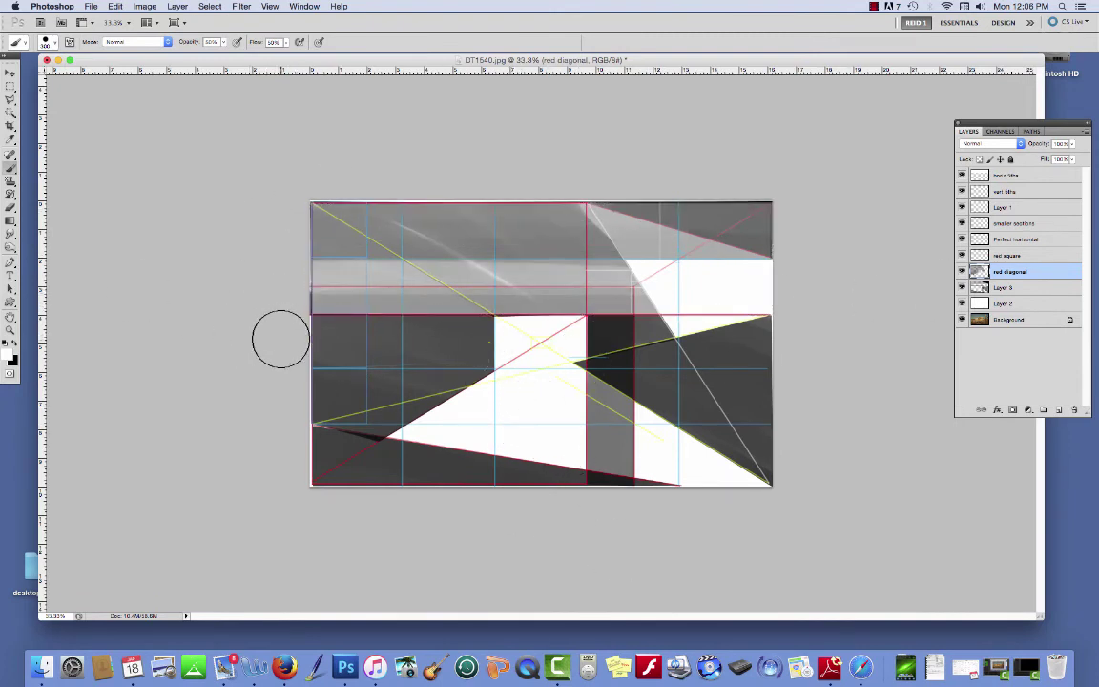
# Outline the slanted band descending from the left edge to the lower-right corner and brush it with black on red diagonal
pyautogui.press('l')
pyautogui.click(315, 313)
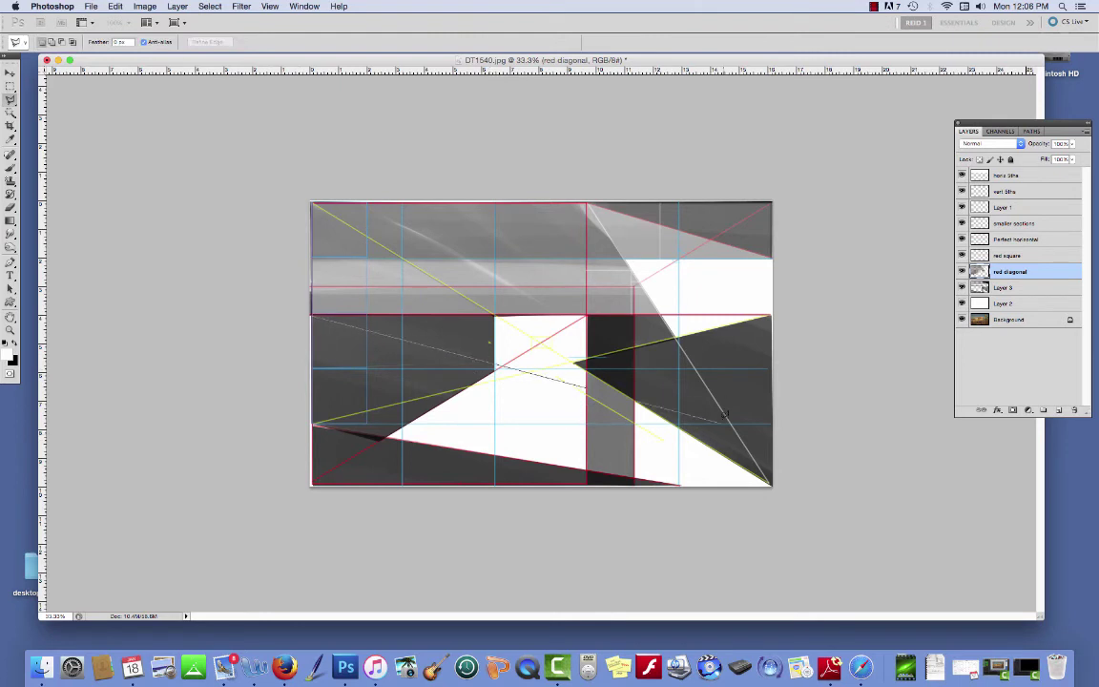
pyautogui.click(773, 427)
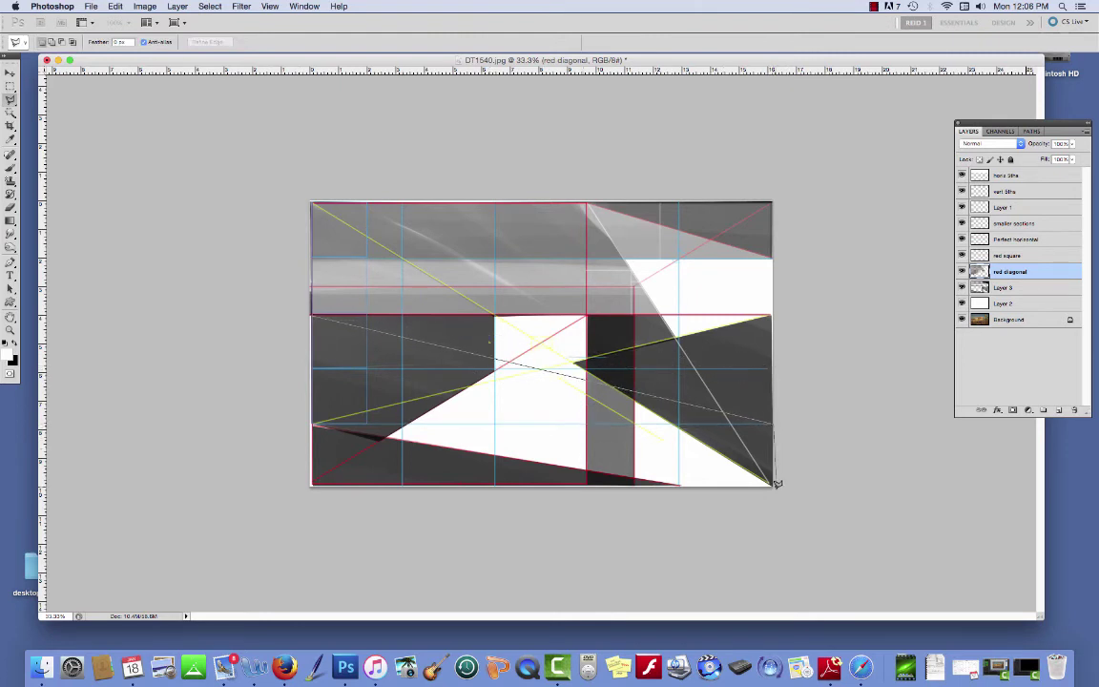
pyautogui.click(680, 482)
pyautogui.click(312, 424)
pyautogui.click(306, 307)
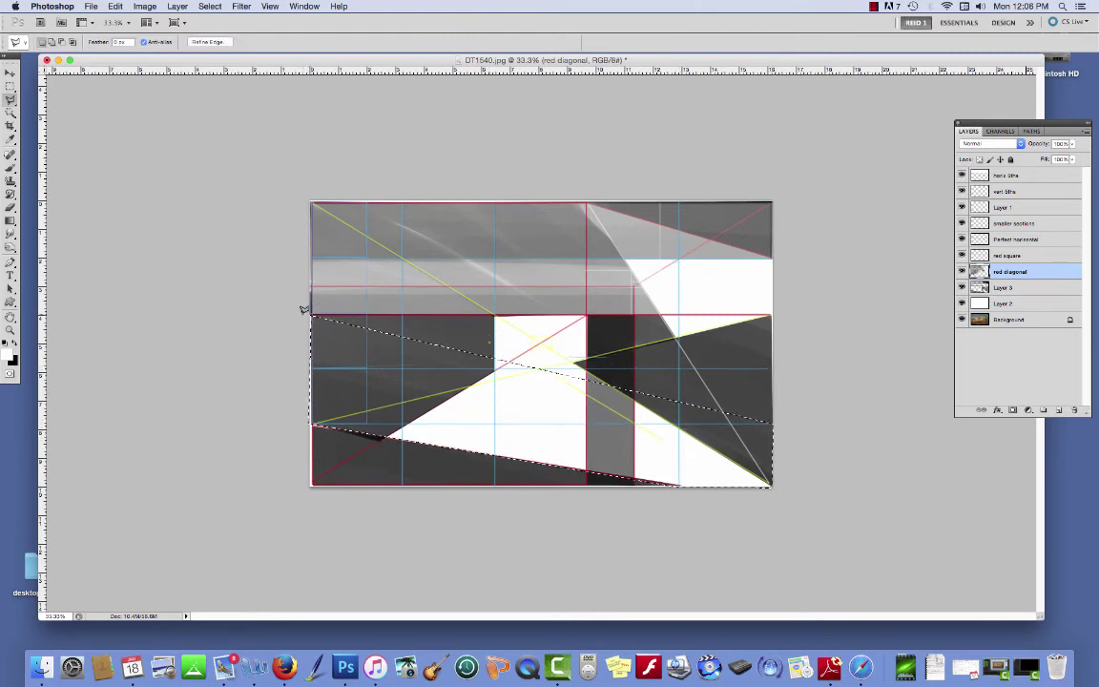
pyautogui.press('b')
pyautogui.moveTo(285, 322)
pyautogui.mouseDown()
pyautogui.moveTo(579, 388)
pyautogui.moveTo(254, 358)
pyautogui.moveTo(267, 395)
pyautogui.moveTo(219, 392)
pyautogui.mouseUp()
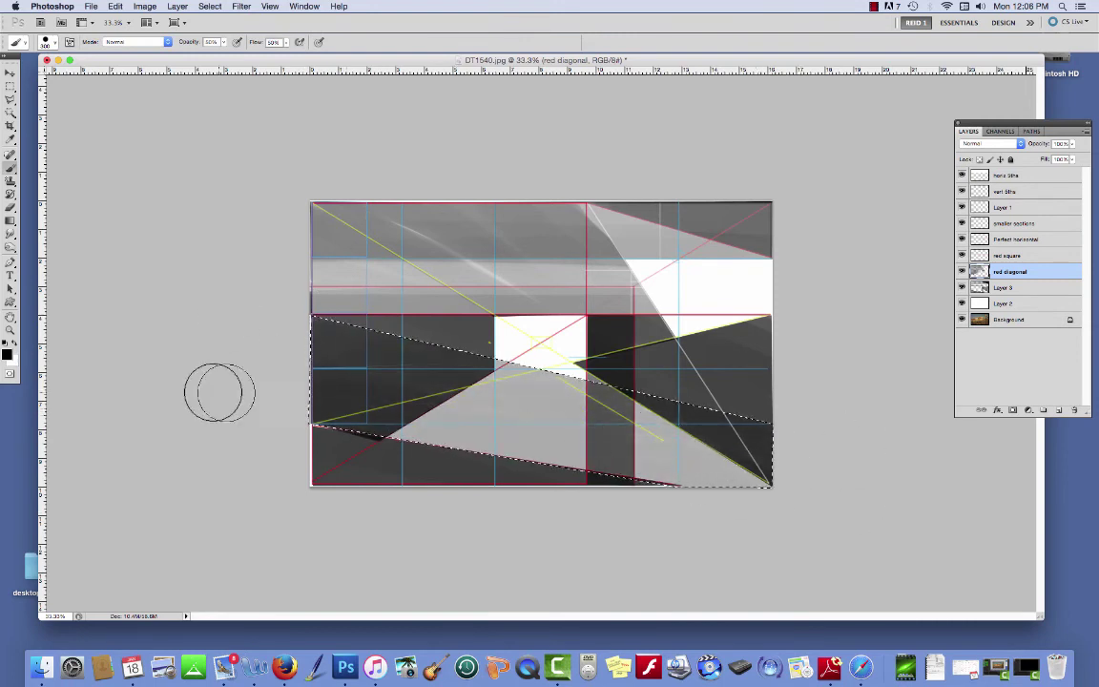
# Hide the guide layers above red diagonal, toggle red diagonal off and on to compare the tones, and deselect the slanted band
pyautogui.moveTo(962, 176); pyautogui.dragTo(962, 256)
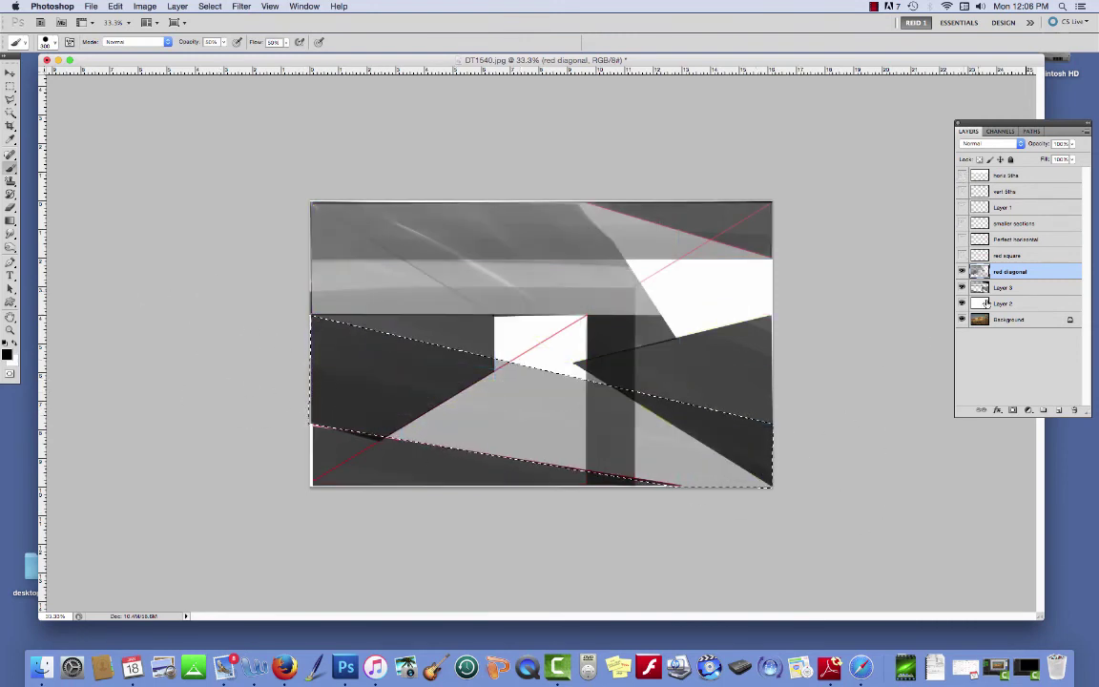
pyautogui.click(962, 272)
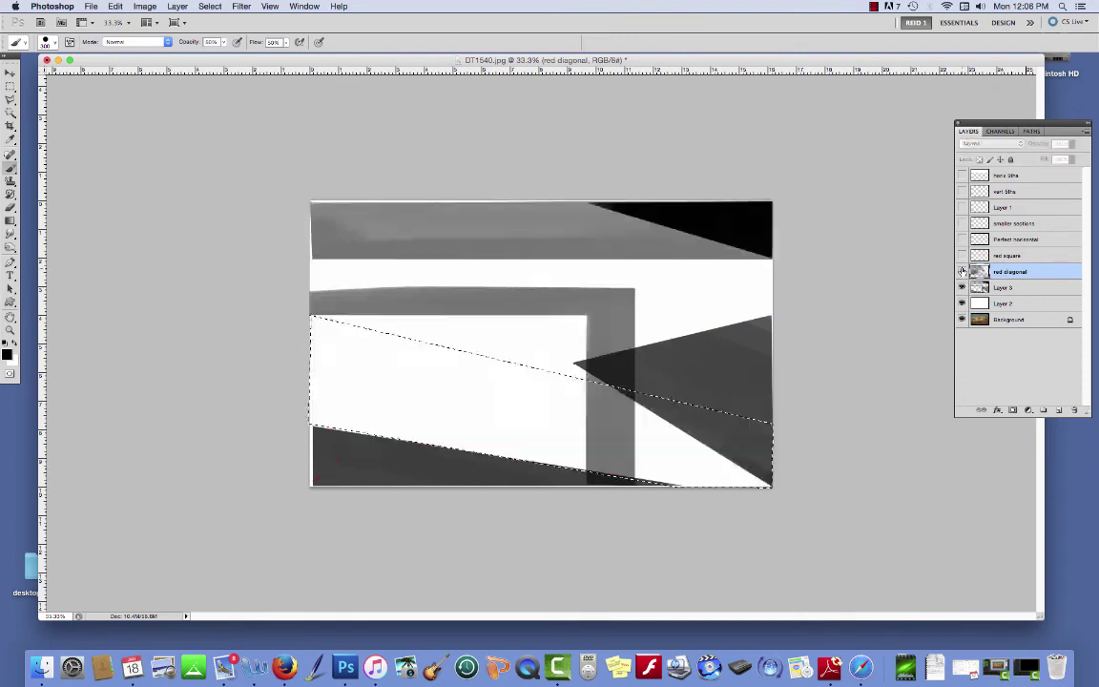
pyautogui.click(961, 272)
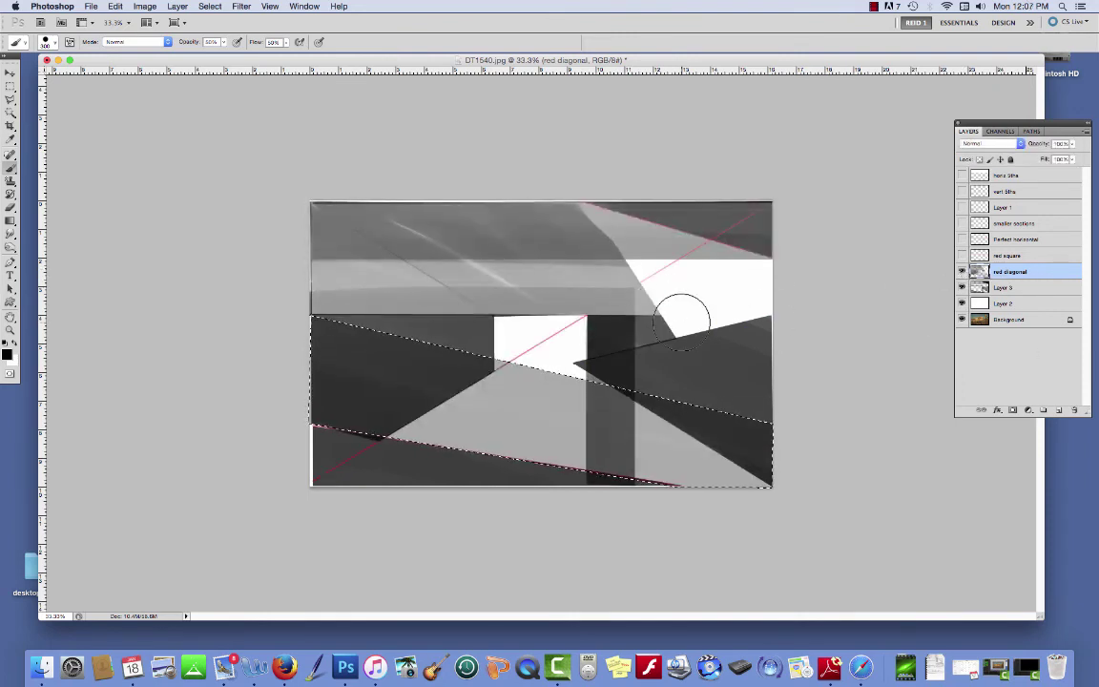
pyautogui.press('super+d')
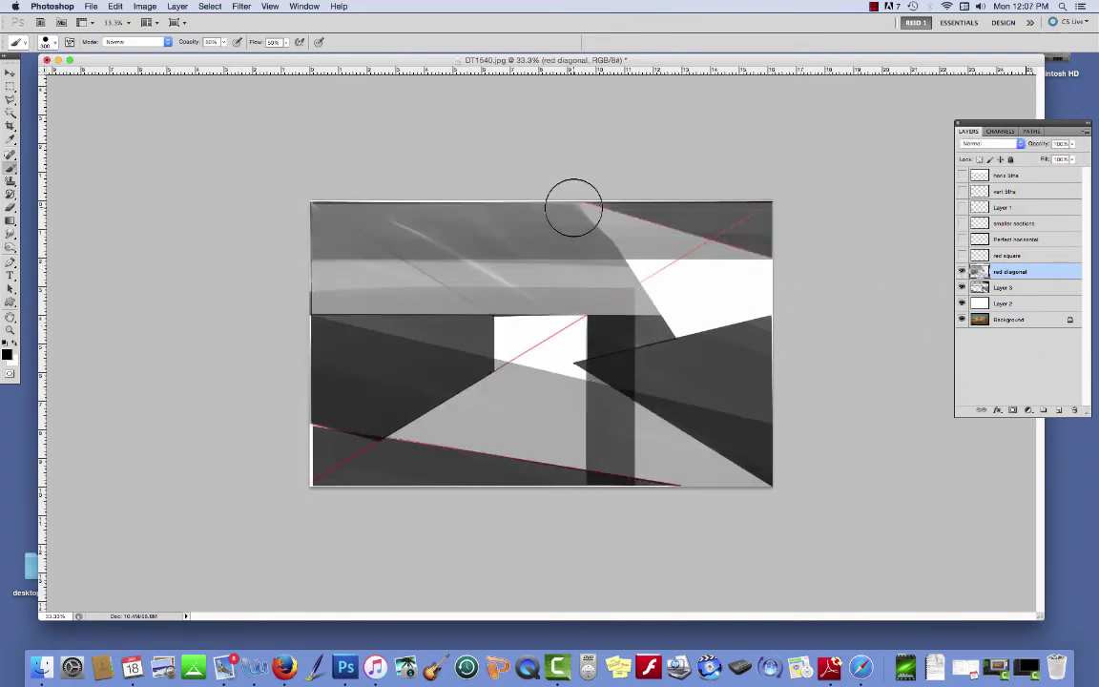
# Outline the triangle in the canvas's upper-right corner and brush it near-black on red diagonal
pyautogui.press('l')
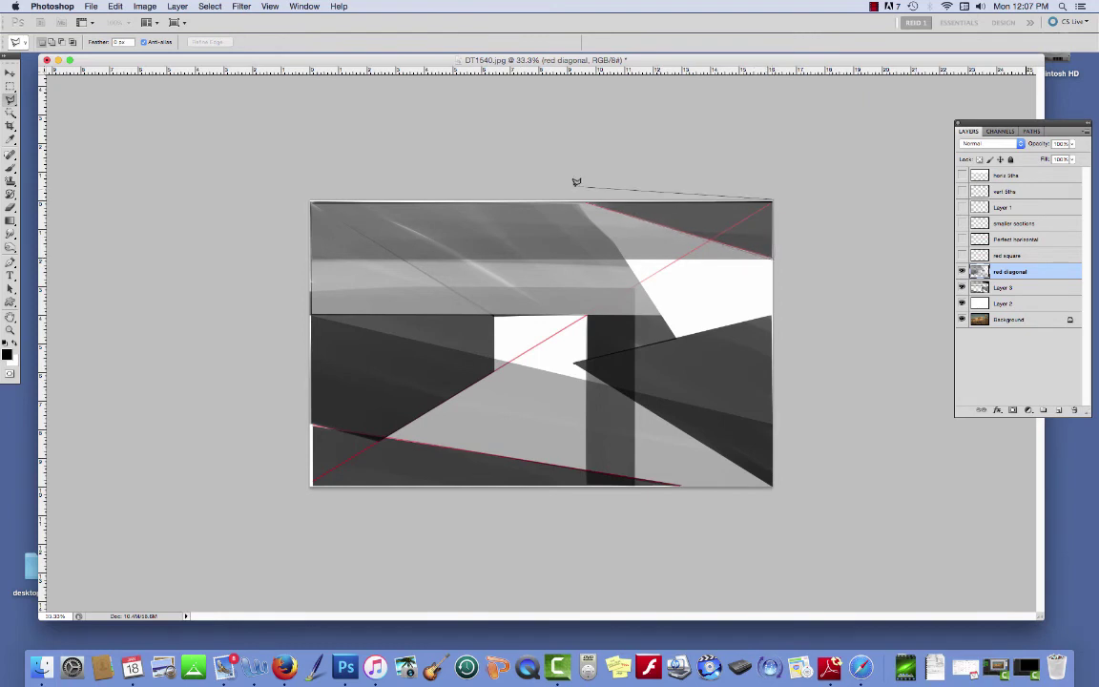
pyautogui.click(774, 255)
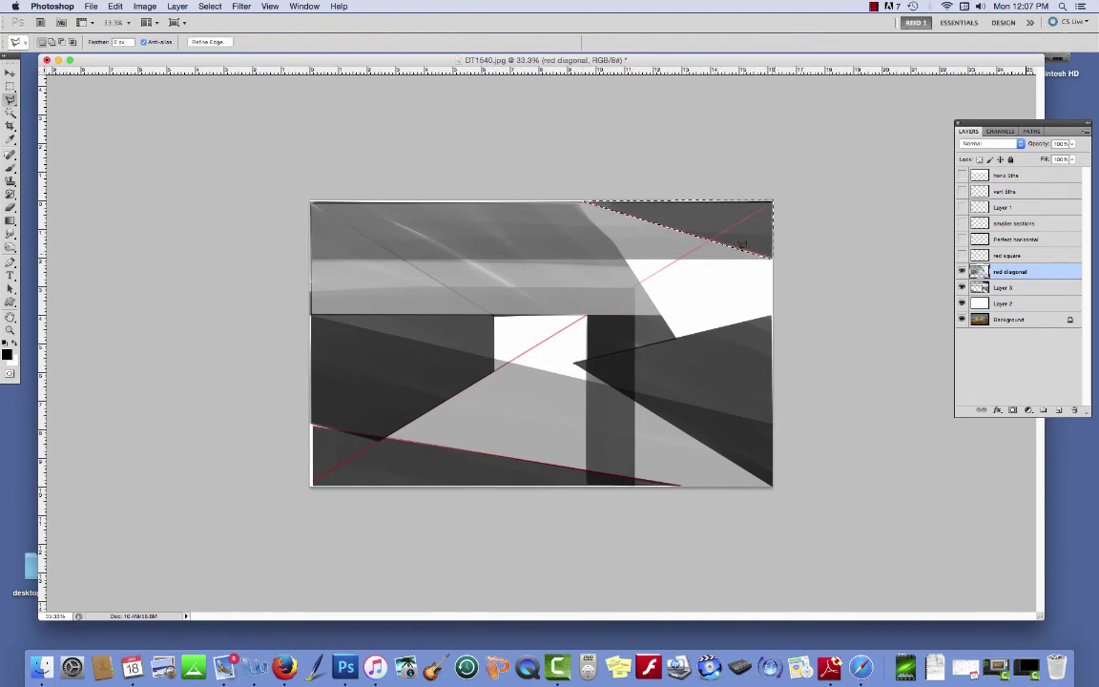
pyautogui.click(777, 181)
pyautogui.click(525, 182)
pyautogui.click(774, 255)
pyautogui.press('b')
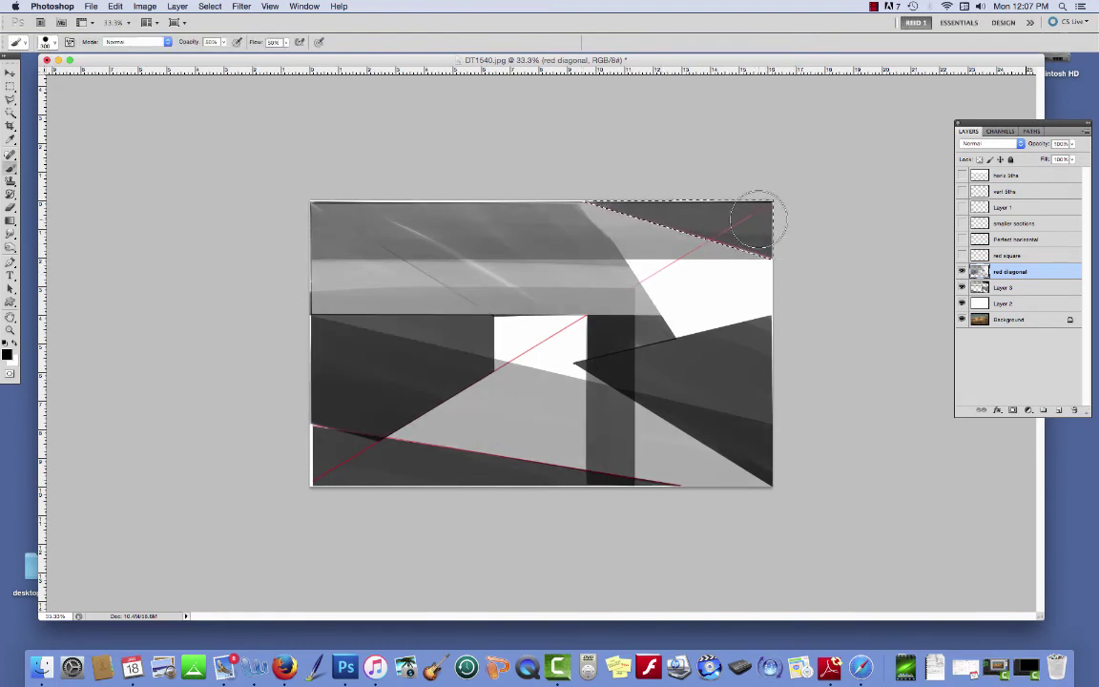
pyautogui.moveTo(760, 220); pyautogui.dragTo(881, 244)
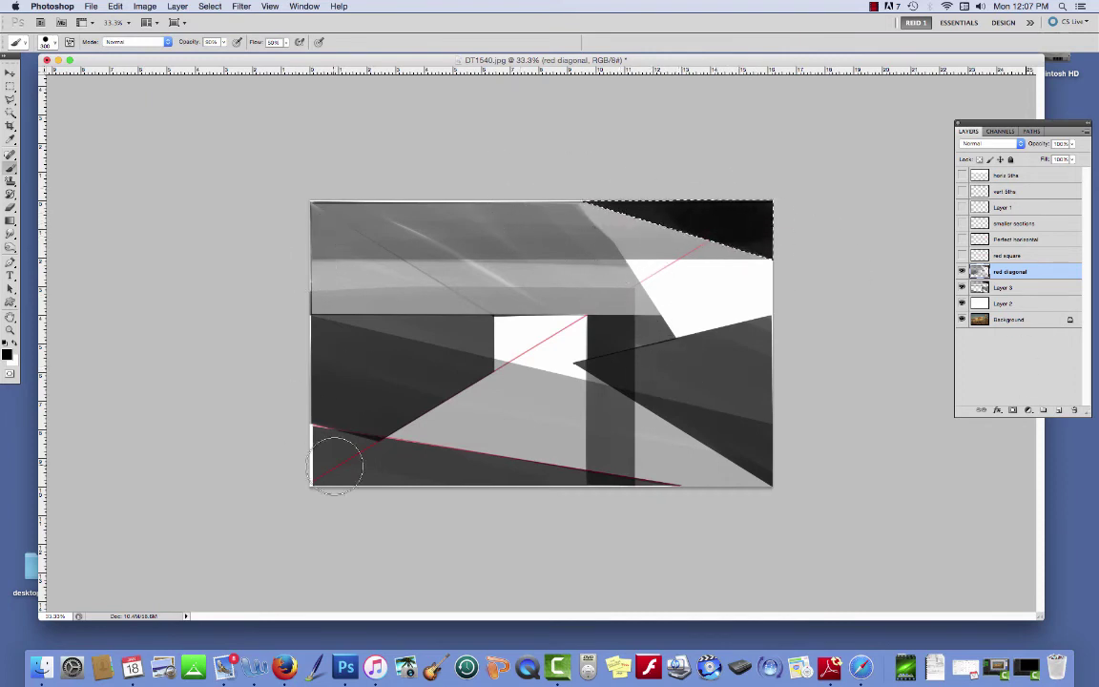
# Outline the wedge along the canvas's lower-left edge, brush it near-black on red diagonal, and deselect
pyautogui.press('l')
pyautogui.press('super+d')
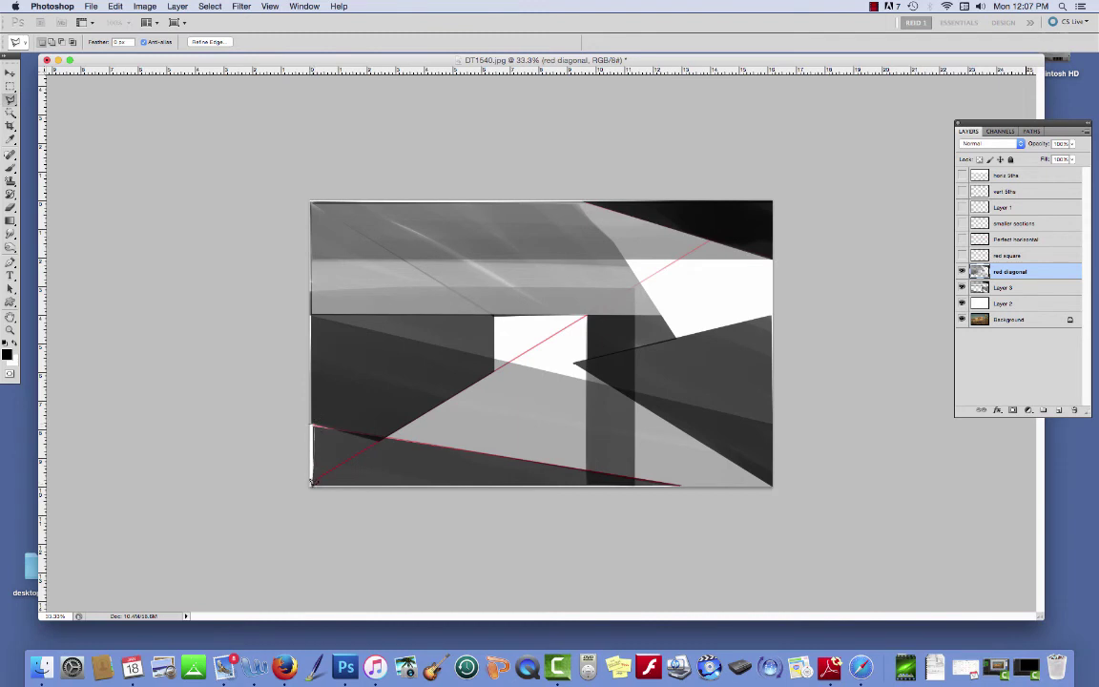
pyautogui.click(311, 479)
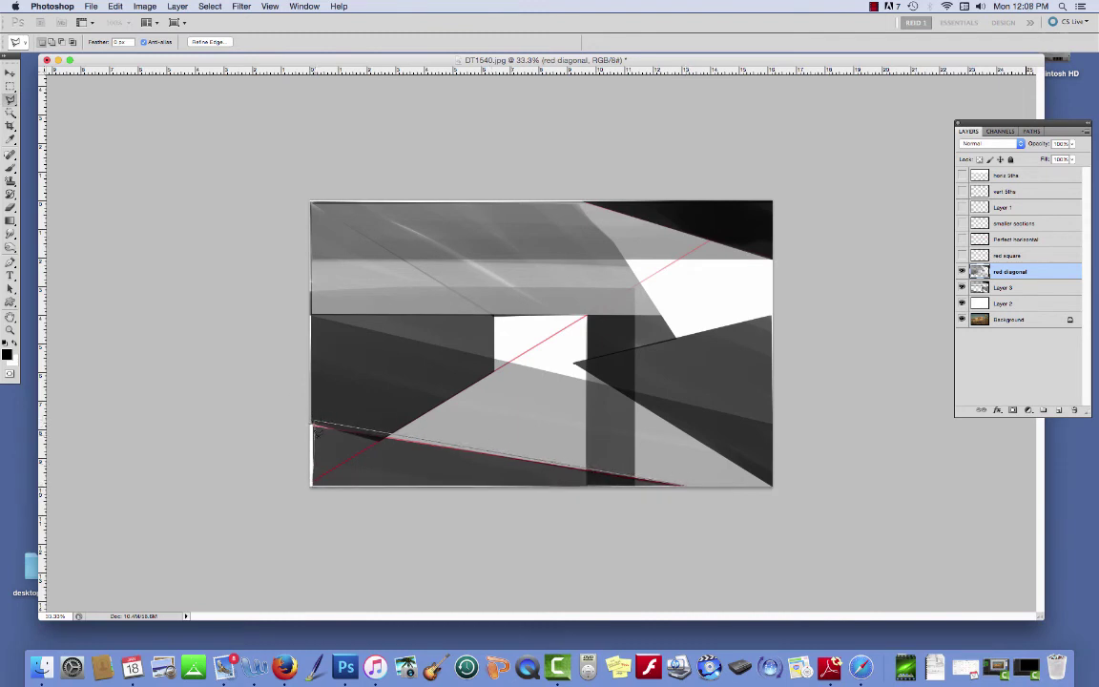
pyautogui.doubleClick(311, 482)
pyautogui.press('b')
pyautogui.moveTo(286, 424)
pyautogui.mouseDown()
pyautogui.moveTo(394, 459)
pyautogui.moveTo(283, 446)
pyautogui.mouseUp()
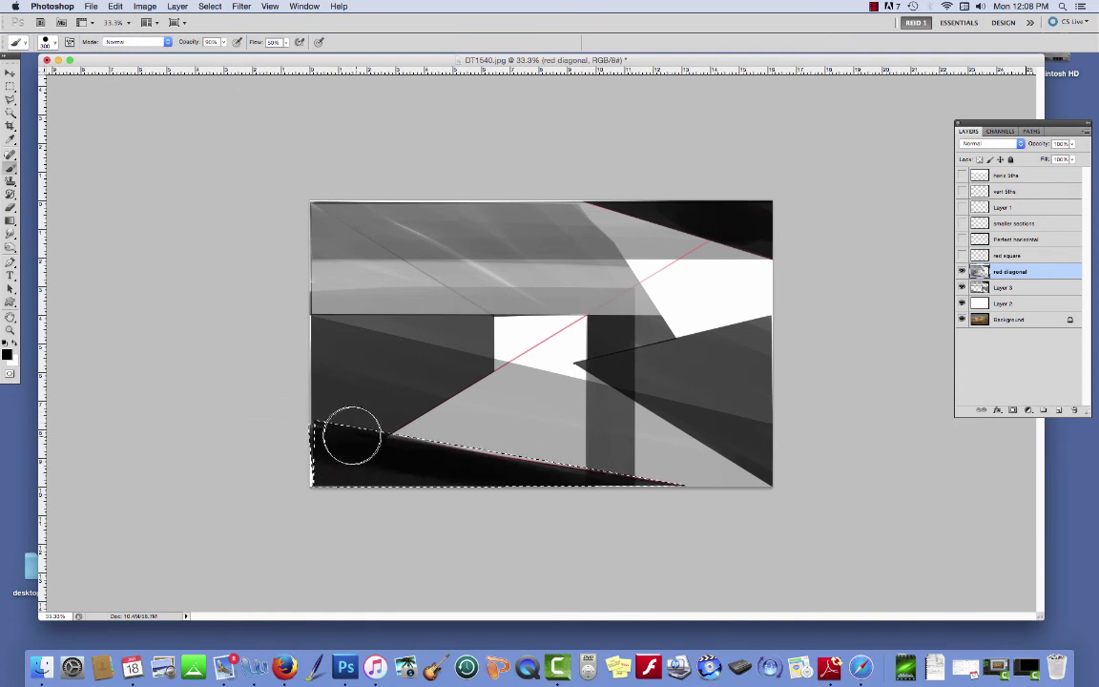
pyautogui.press('super+d')
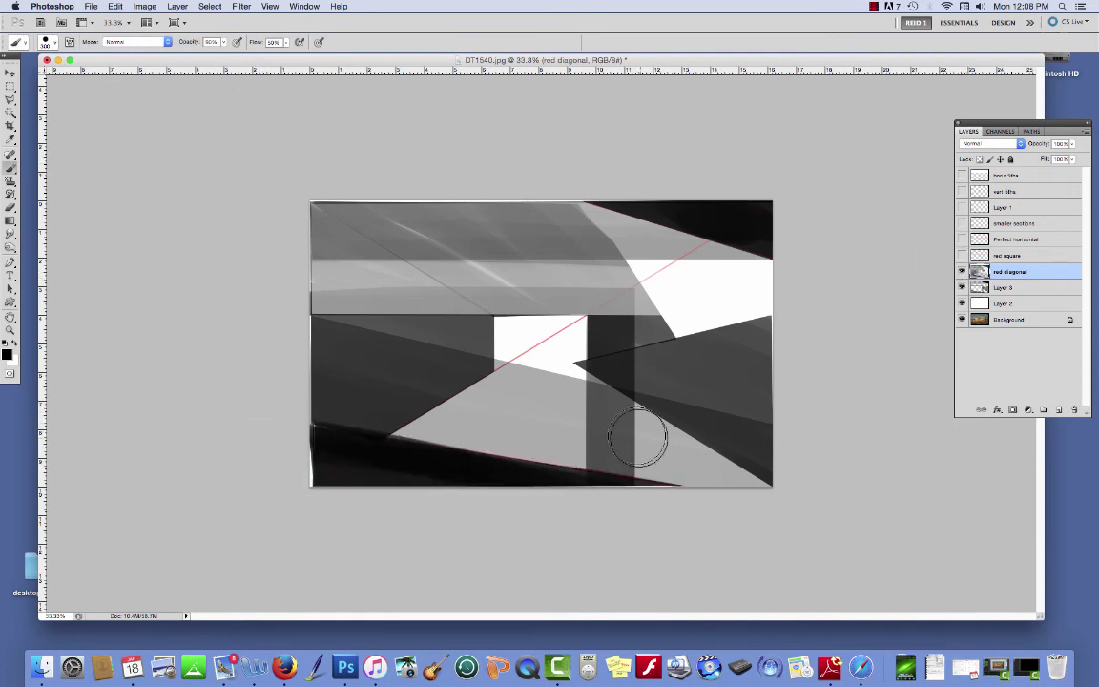
# Outline the central opening below the main horizontal and brush it white on red diagonal
pyautogui.press('l')
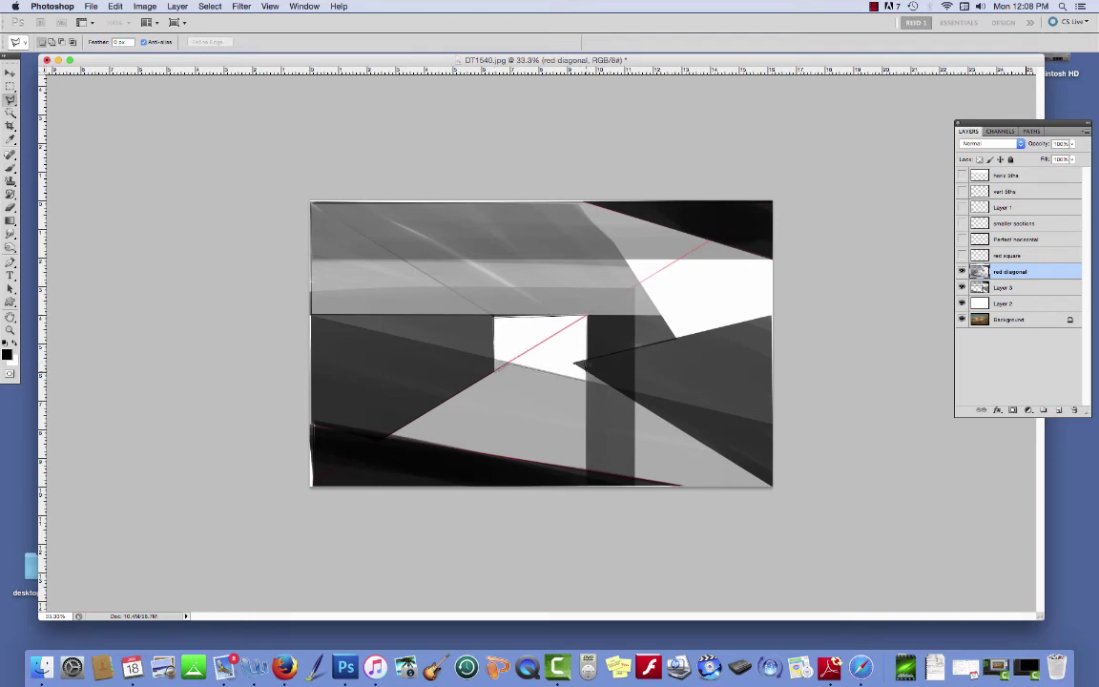
pyautogui.click(497, 314)
pyautogui.press('b')
pyautogui.moveTo(549, 337); pyautogui.dragTo(520, 351)
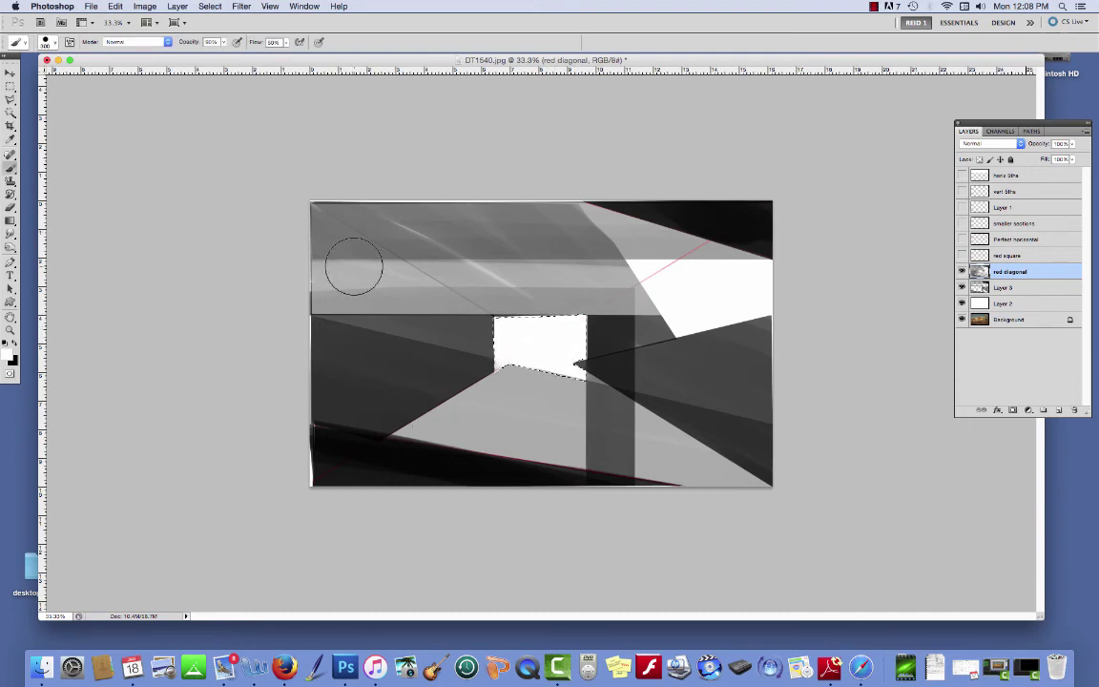
# Outline the full-width band just above the main horizontal, brush it white on red diagonal, and deselect
pyautogui.press('l')
pyautogui.click(311, 315)
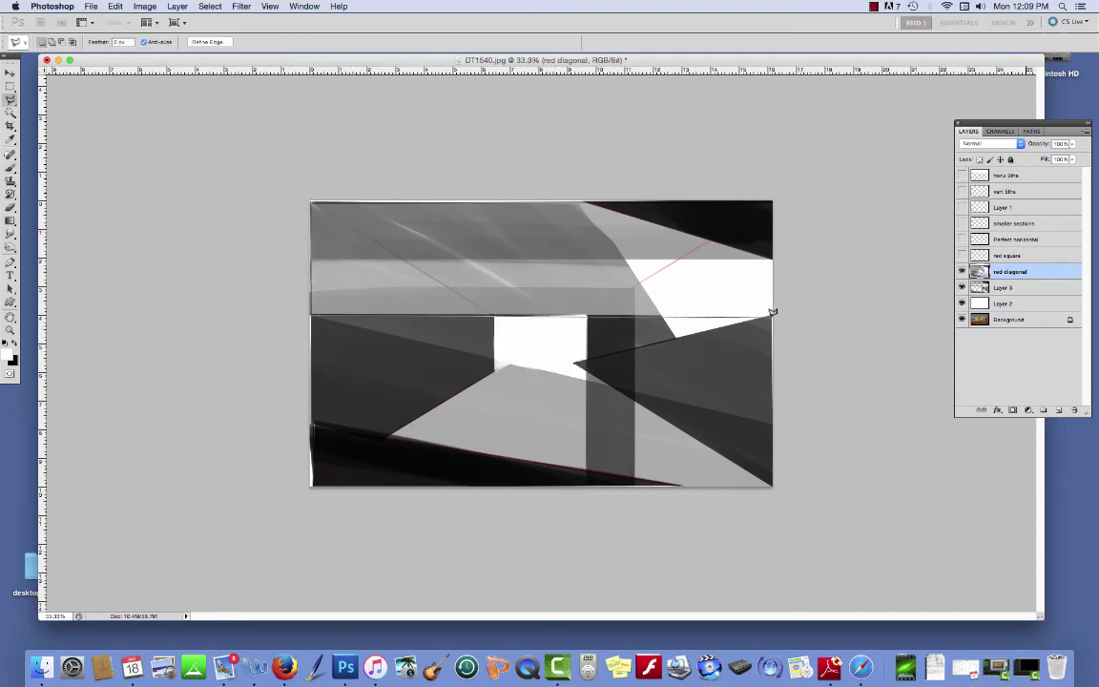
pyautogui.doubleClick(313, 255)
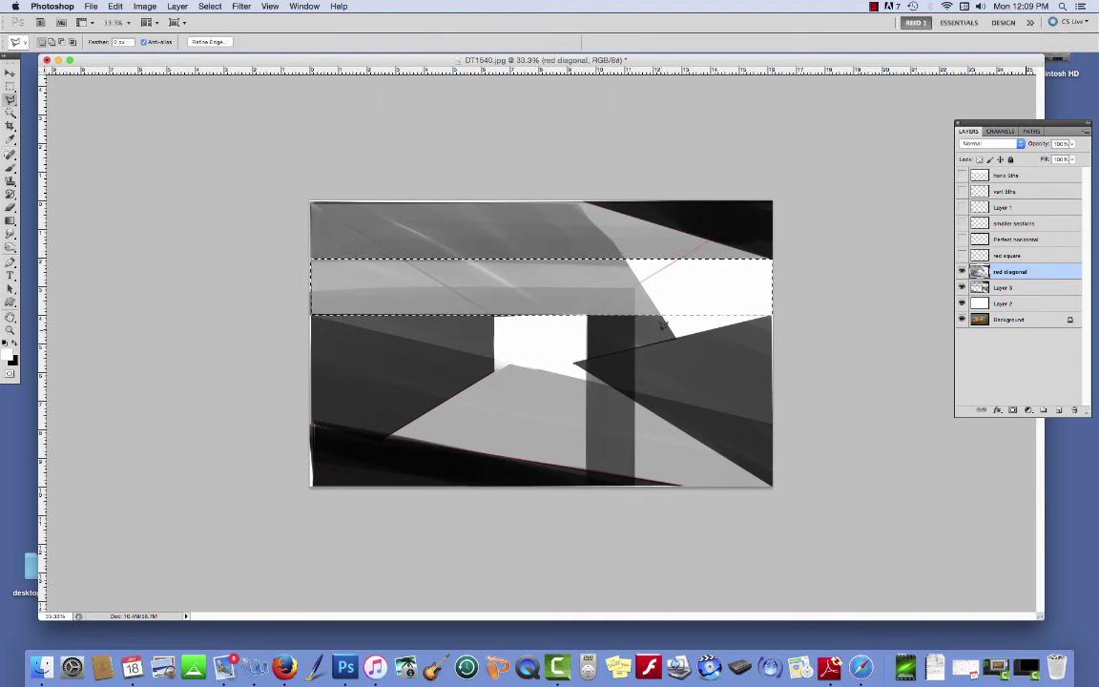
pyautogui.press('b')
pyautogui.moveTo(646, 277)
pyautogui.mouseDown()
pyautogui.moveTo(314, 278)
pyautogui.moveTo(206, 296)
pyautogui.moveTo(923, 306)
pyautogui.moveTo(373, 311)
pyautogui.moveTo(120, 333)
pyautogui.mouseUp()
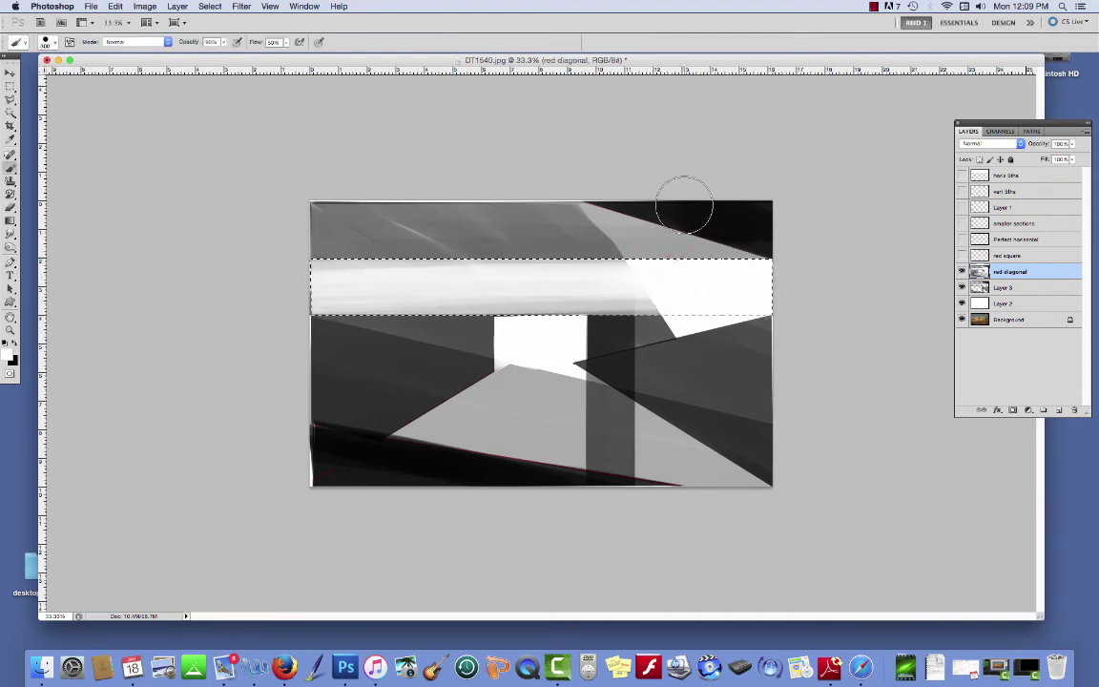
pyautogui.press('l')
pyautogui.hotkey('ctrl', 'd')
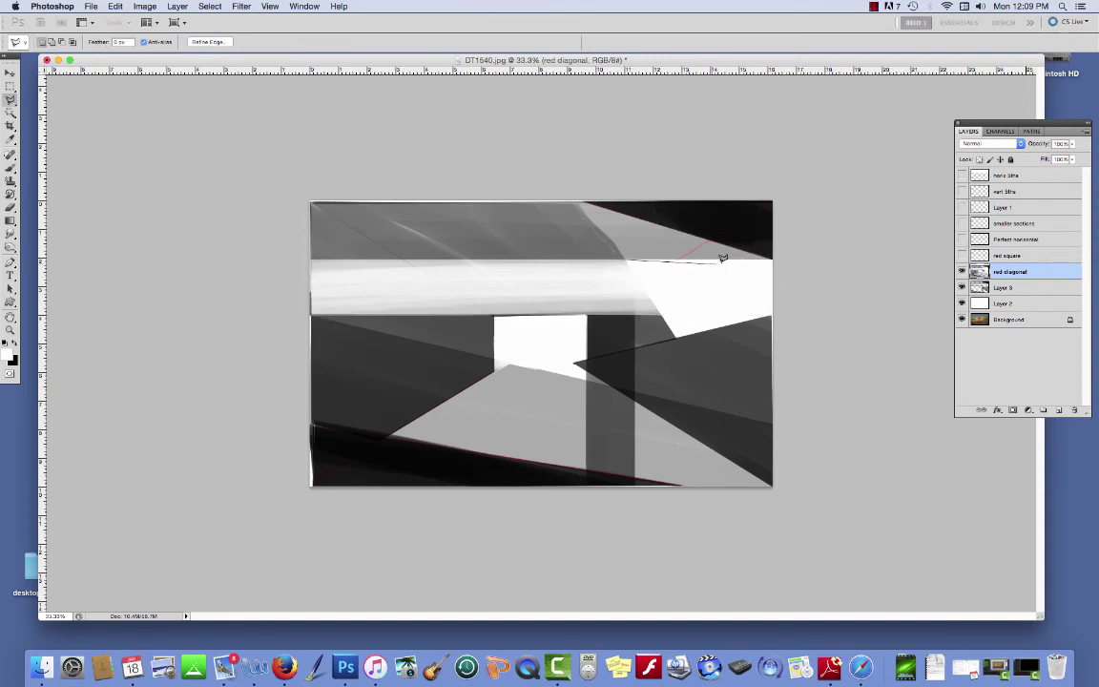
# Outline the gray wedge beneath the upper-right black triangle, brush it light gray on red diagonal, and deselect
pyautogui.click(585, 198)
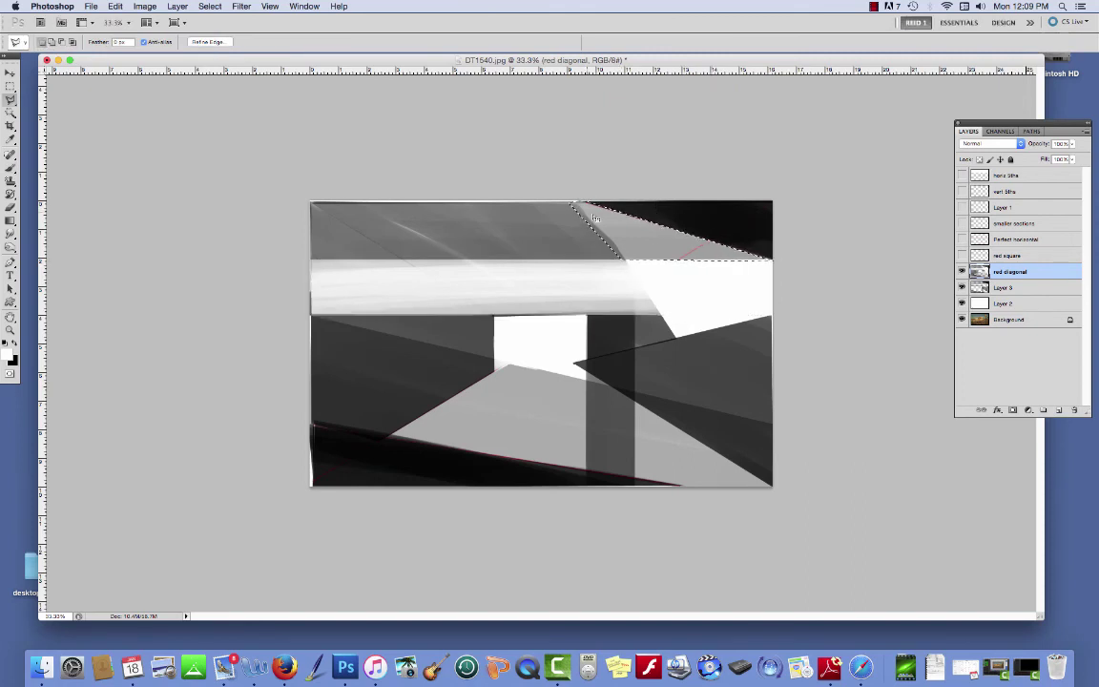
pyautogui.click(656, 233)
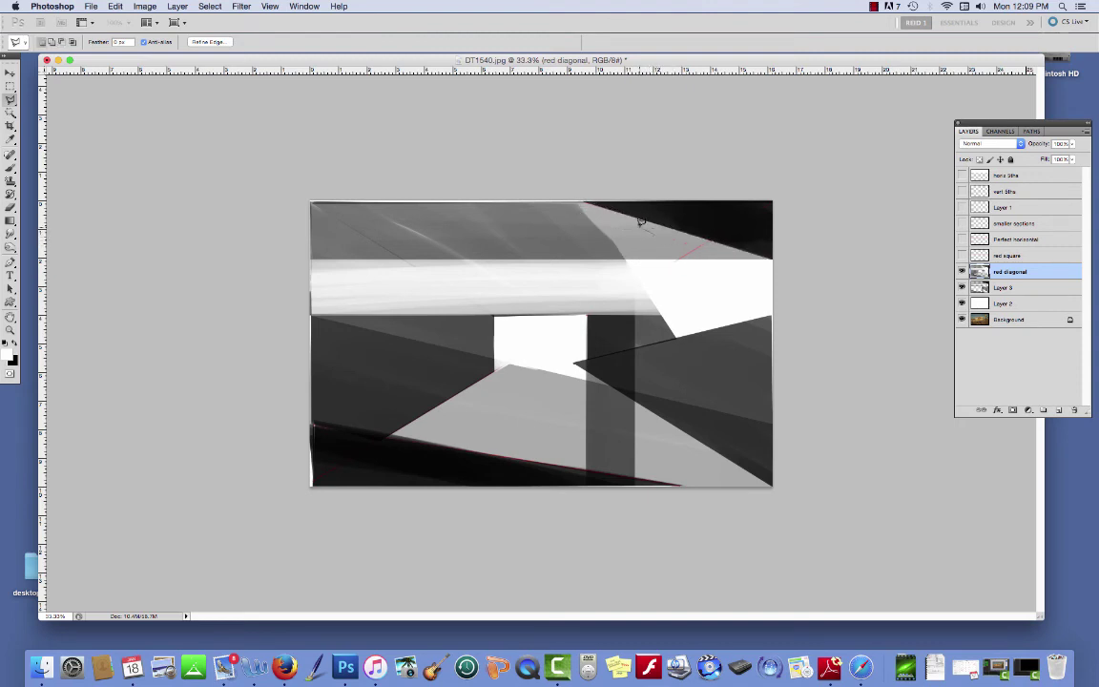
pyautogui.click(654, 229)
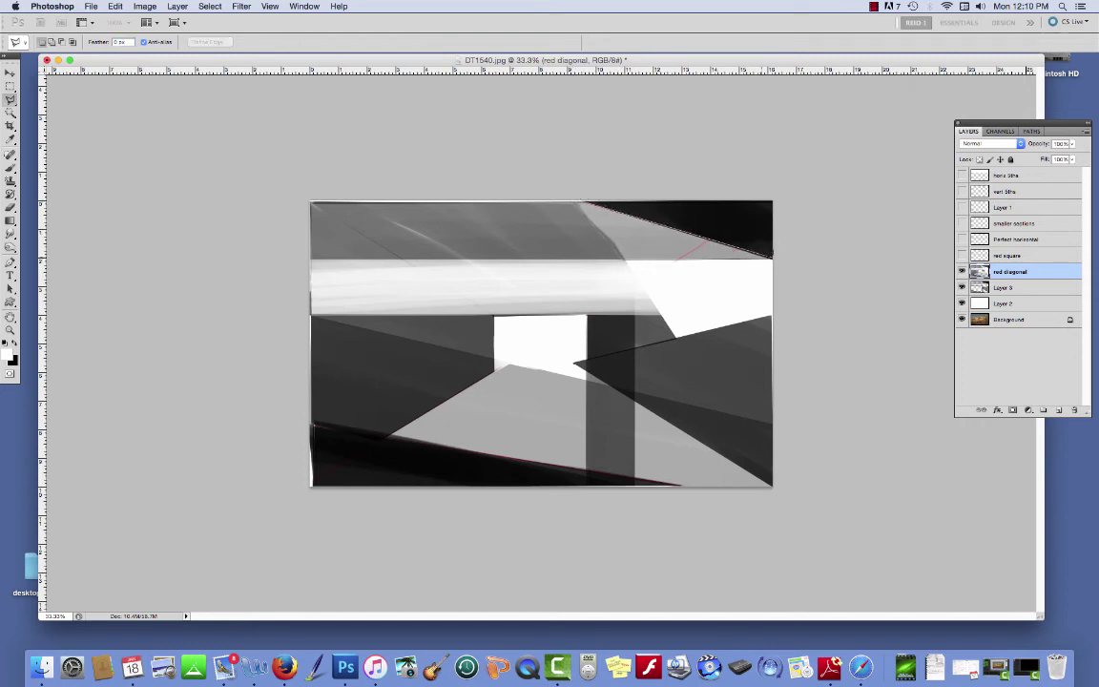
pyautogui.doubleClick(776, 251)
pyautogui.press('b')
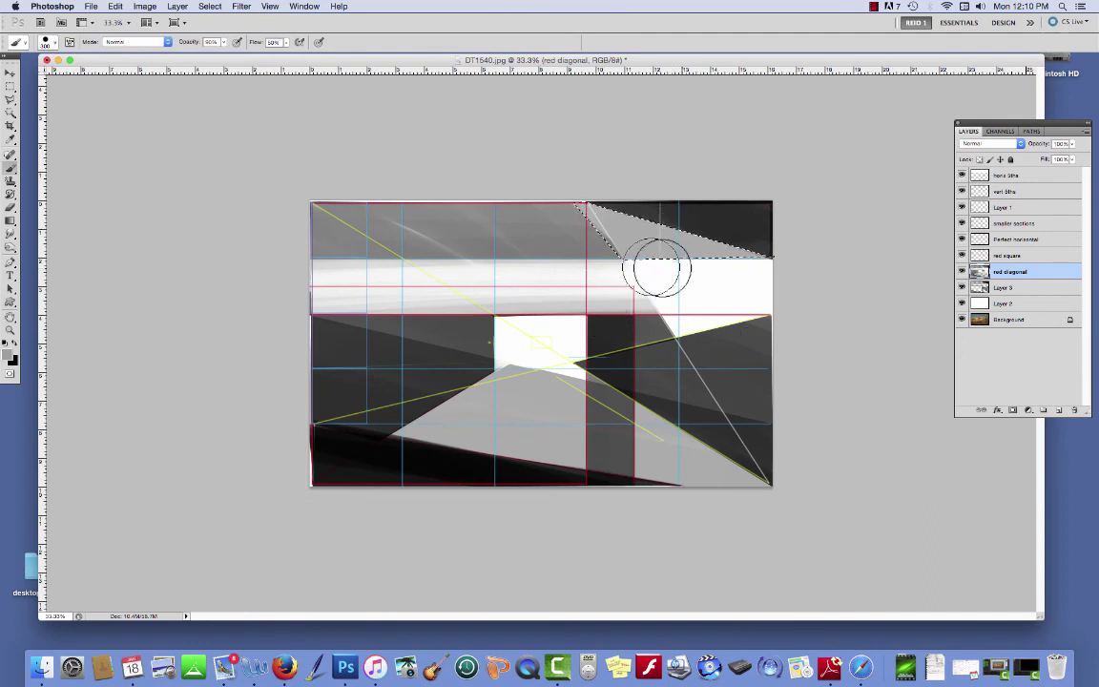
pyautogui.moveTo(659, 281)
pyautogui.mouseDown()
pyautogui.moveTo(562, 305)
pyautogui.moveTo(567, 314)
pyautogui.moveTo(613, 297)
pyautogui.moveTo(597, 284)
pyautogui.moveTo(661, 312)
pyautogui.mouseUp()
pyautogui.press('t')
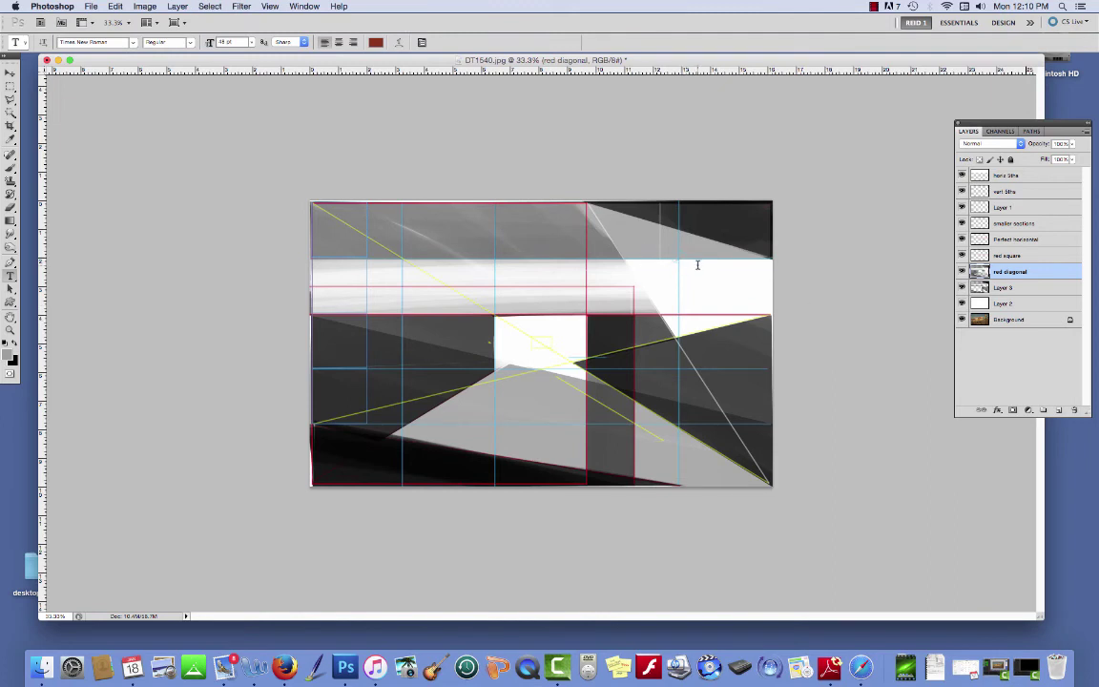
# Outline the angular shape between the central opening and the long white diagonal, lighten it by brush on red diagonal, and deselect
pyautogui.press('l')
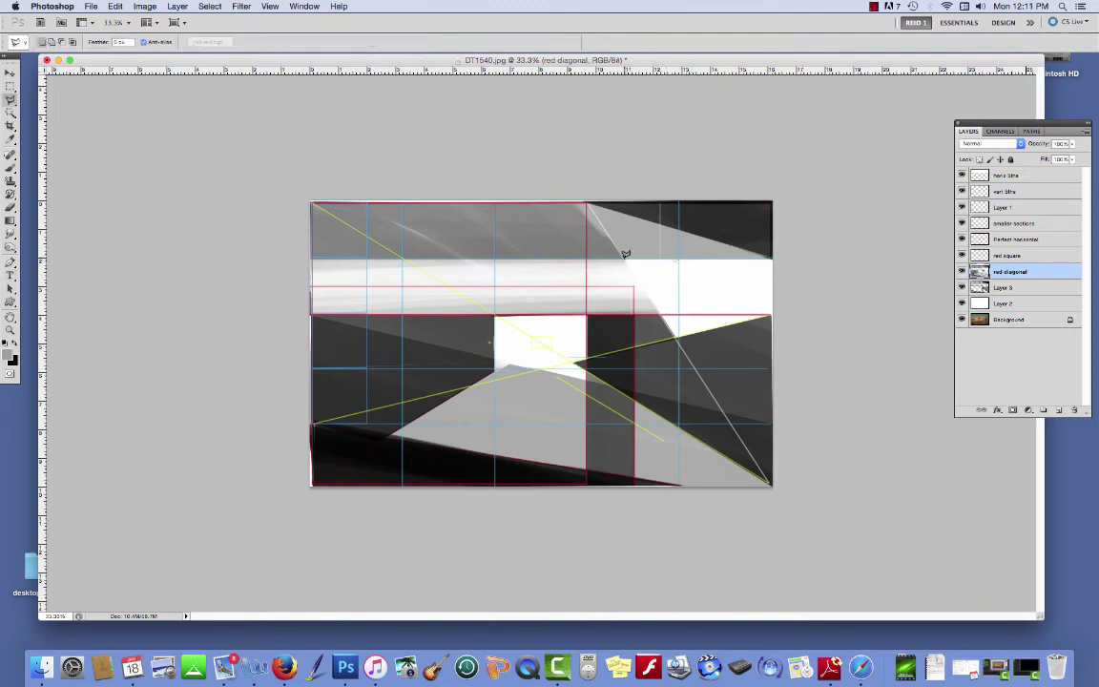
pyautogui.click(625, 254)
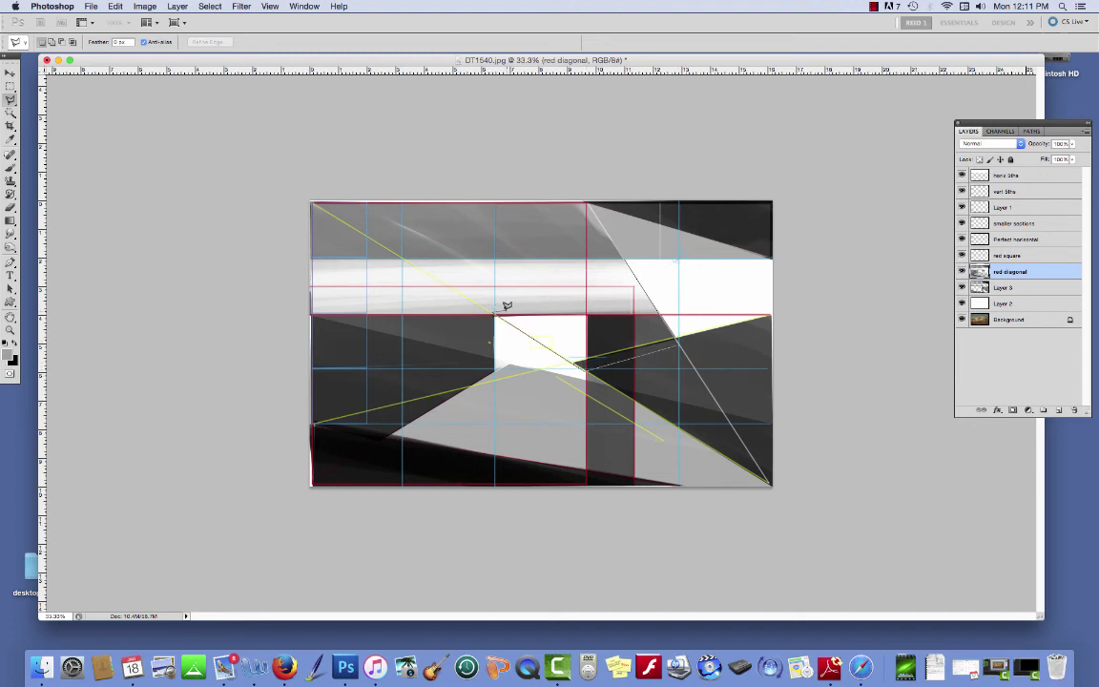
pyautogui.click(626, 258)
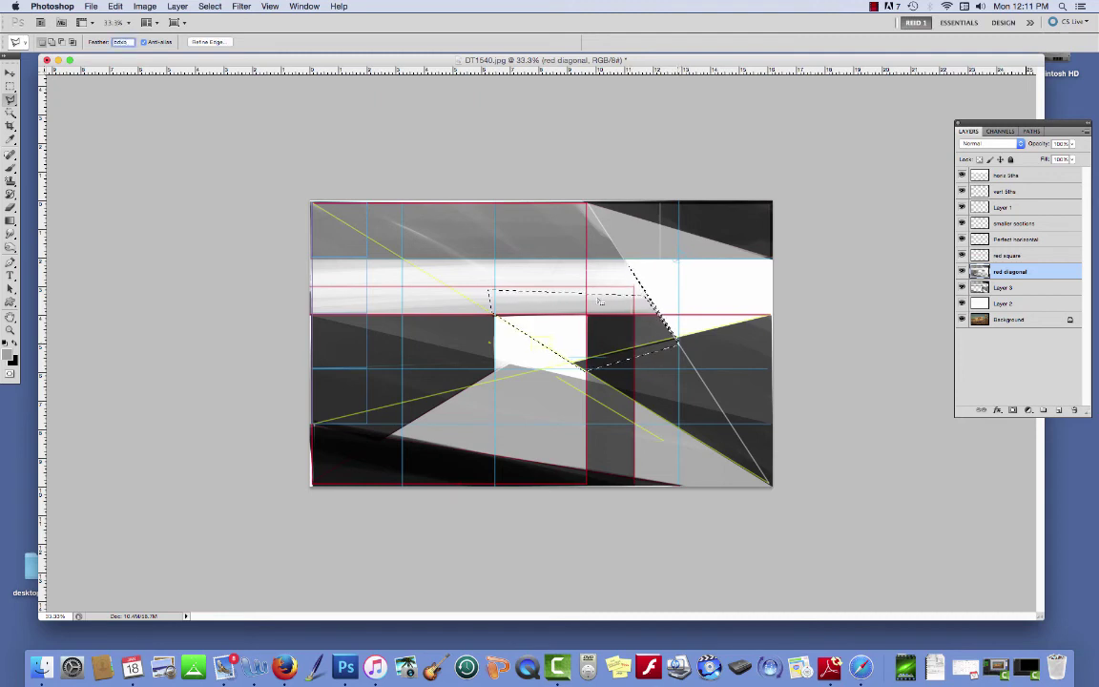
pyautogui.press('b')
pyautogui.press('Return')
pyautogui.moveTo(594, 301)
pyautogui.mouseDown()
pyautogui.moveTo(572, 288)
pyautogui.moveTo(618, 295)
pyautogui.moveTo(654, 326)
pyautogui.moveTo(646, 392)
pyautogui.moveTo(633, 297)
pyautogui.moveTo(694, 349)
pyautogui.mouseUp()
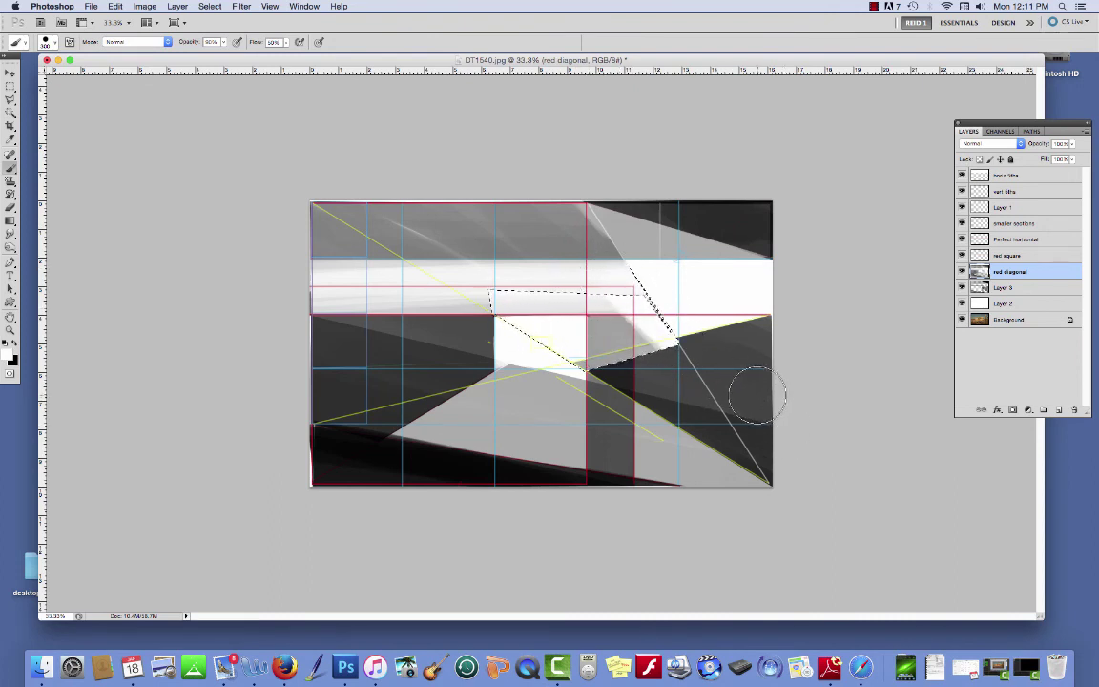
pyautogui.press('super+d')
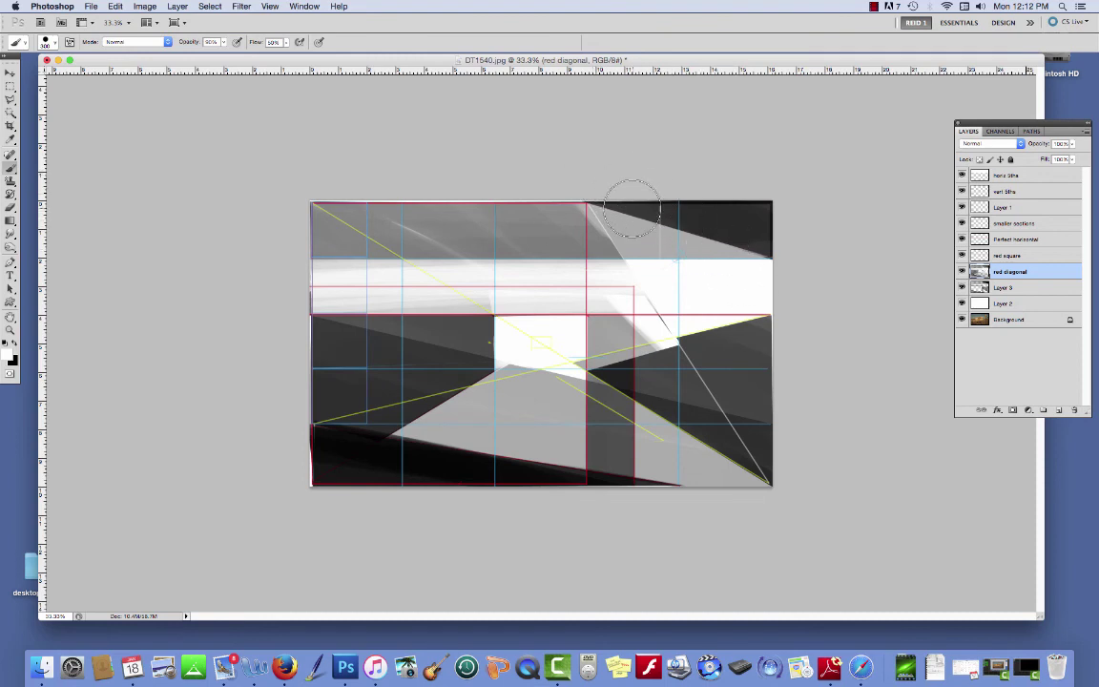
# Outline the large triangle on the upper-right side of the white diagonal, darken it with a 40% opacity brush, and deselect
pyautogui.press('l')
pyautogui.click(588, 202)
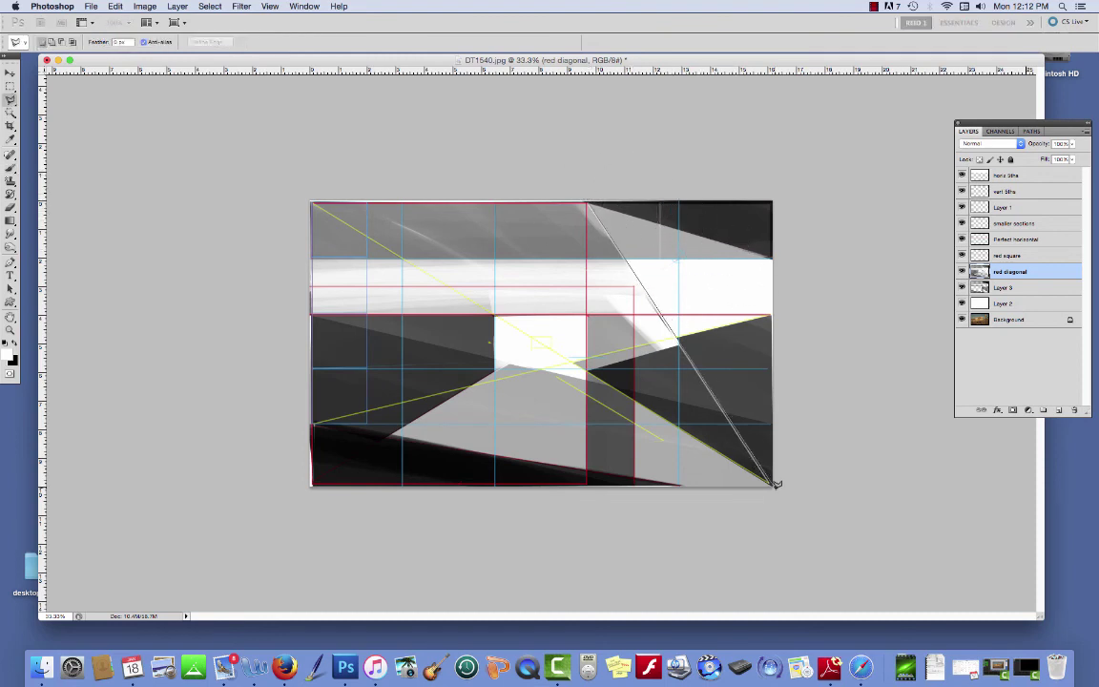
pyautogui.click(774, 200)
pyautogui.click(582, 203)
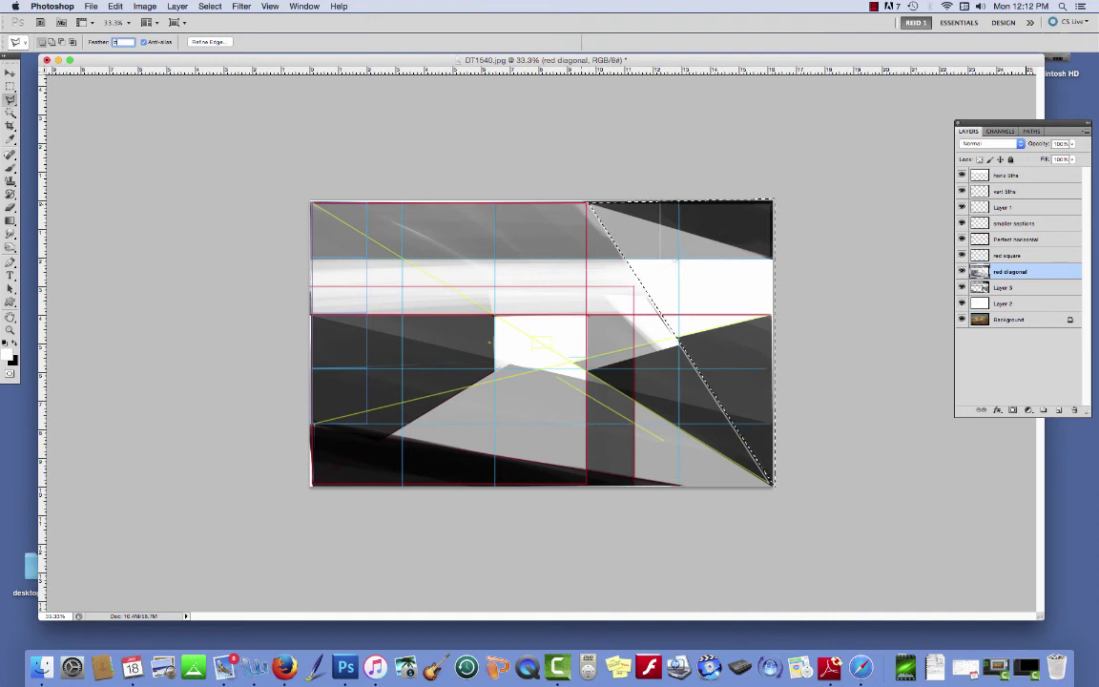
pyautogui.press('b')
pyautogui.press('Return')
pyautogui.press('b')
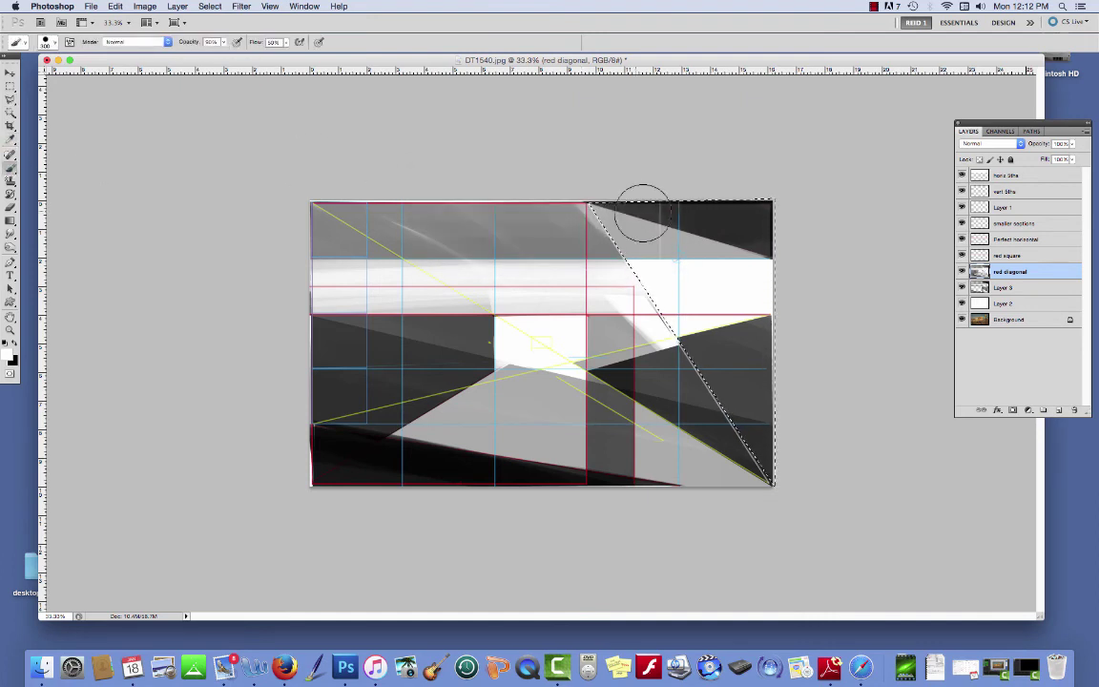
pyautogui.press('x')
pyautogui.press('4')
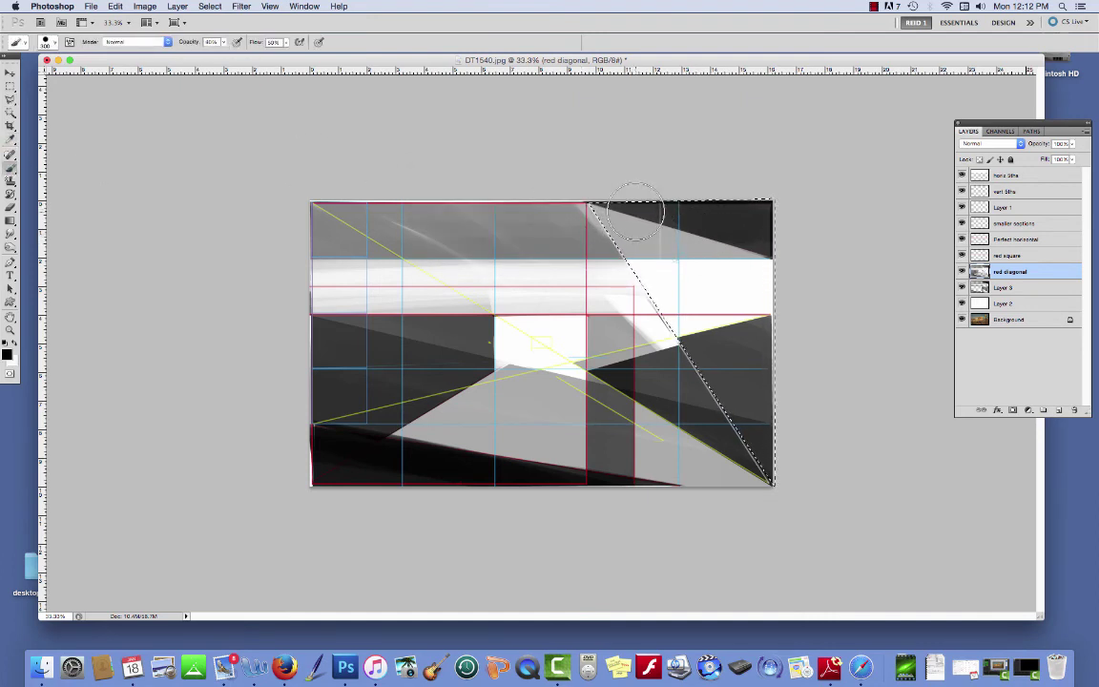
pyautogui.moveTo(686, 188)
pyautogui.mouseDown()
pyautogui.moveTo(774, 279)
pyautogui.moveTo(729, 296)
pyautogui.moveTo(580, 188)
pyautogui.moveTo(592, 186)
pyautogui.moveTo(724, 357)
pyautogui.moveTo(872, 580)
pyautogui.moveTo(561, 151)
pyautogui.moveTo(857, 398)
pyautogui.moveTo(949, 420)
pyautogui.moveTo(417, 417)
pyautogui.mouseUp()
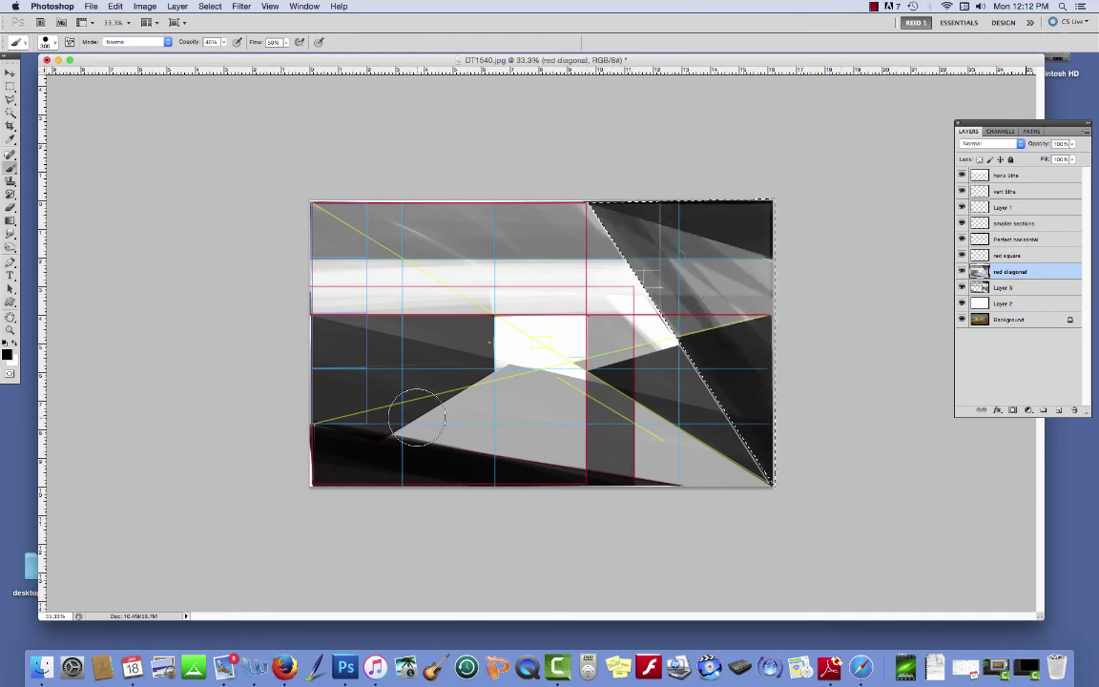
pyautogui.moveTo(711, 274)
pyautogui.mouseDown()
pyautogui.moveTo(666, 229)
pyautogui.moveTo(639, 233)
pyautogui.moveTo(738, 301)
pyautogui.moveTo(694, 288)
pyautogui.moveTo(734, 284)
pyautogui.moveTo(692, 294)
pyautogui.moveTo(775, 439)
pyautogui.mouseUp()
pyautogui.press('super+d')
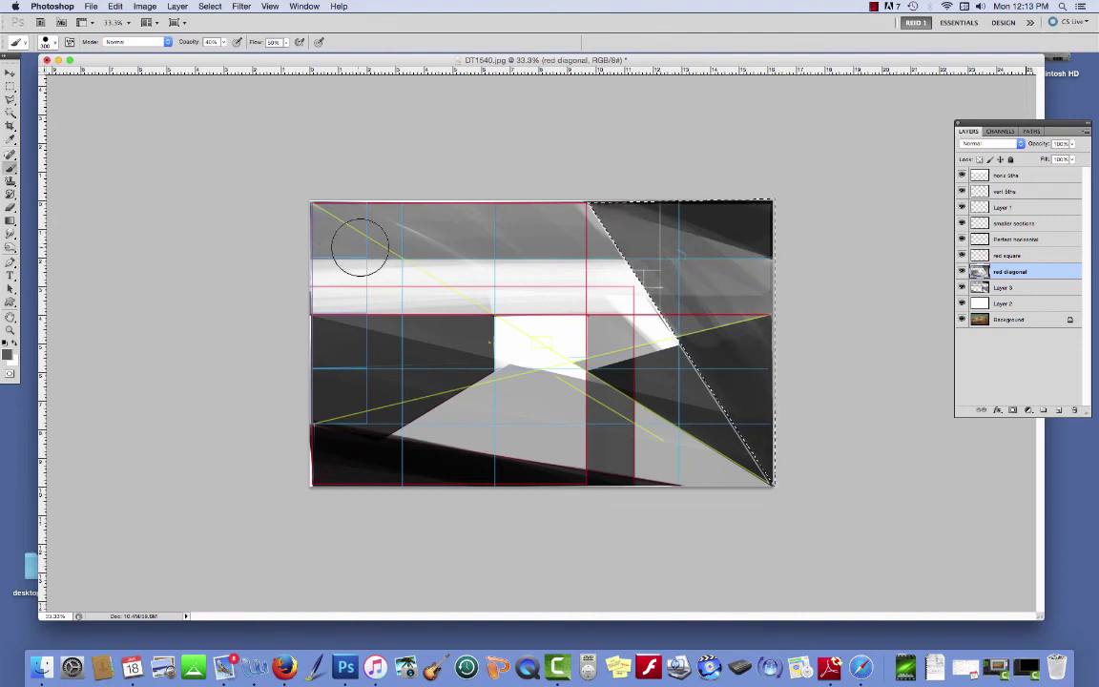
# Hide the guide layers above red diagonal and show them again to compare the tones
pyautogui.click(961, 207)
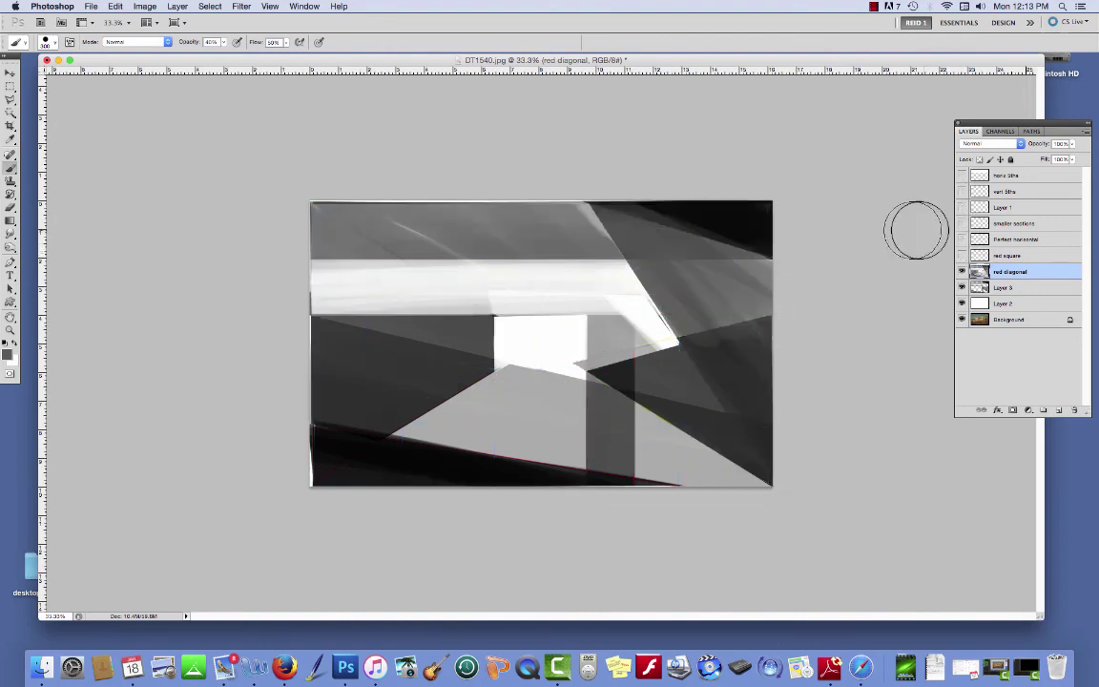
pyautogui.moveTo(962, 207); pyautogui.dragTo(961, 254)
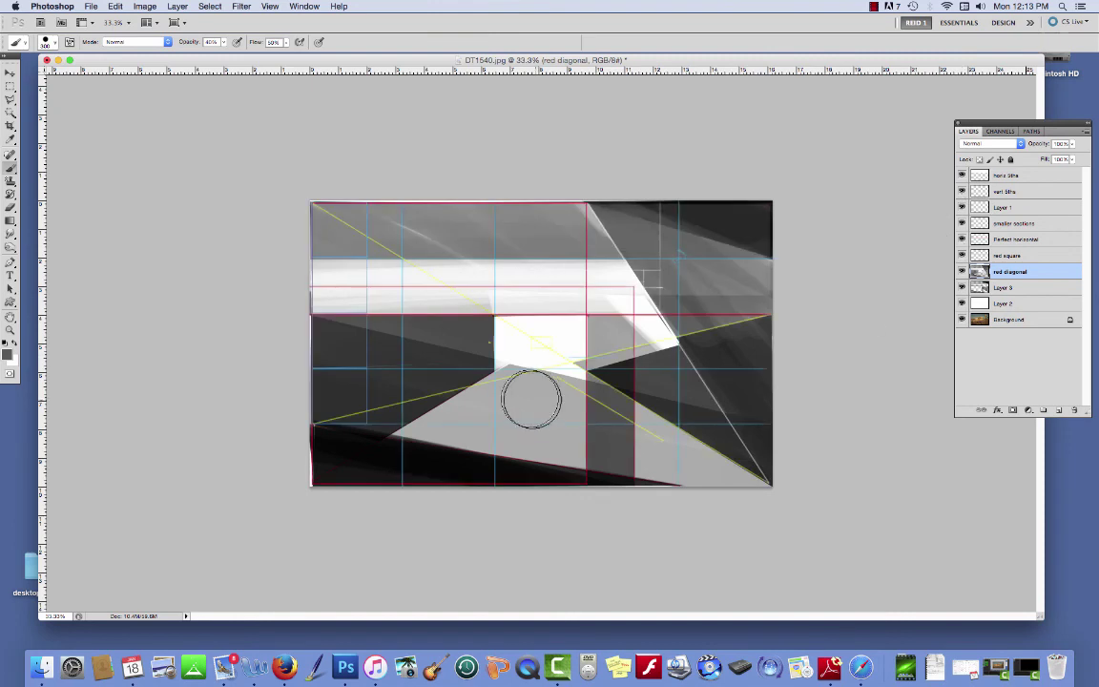
# Outline the full-height rectangle to the right of the red square, darken it with a 40% black brush, and deselect
pyautogui.press('l')
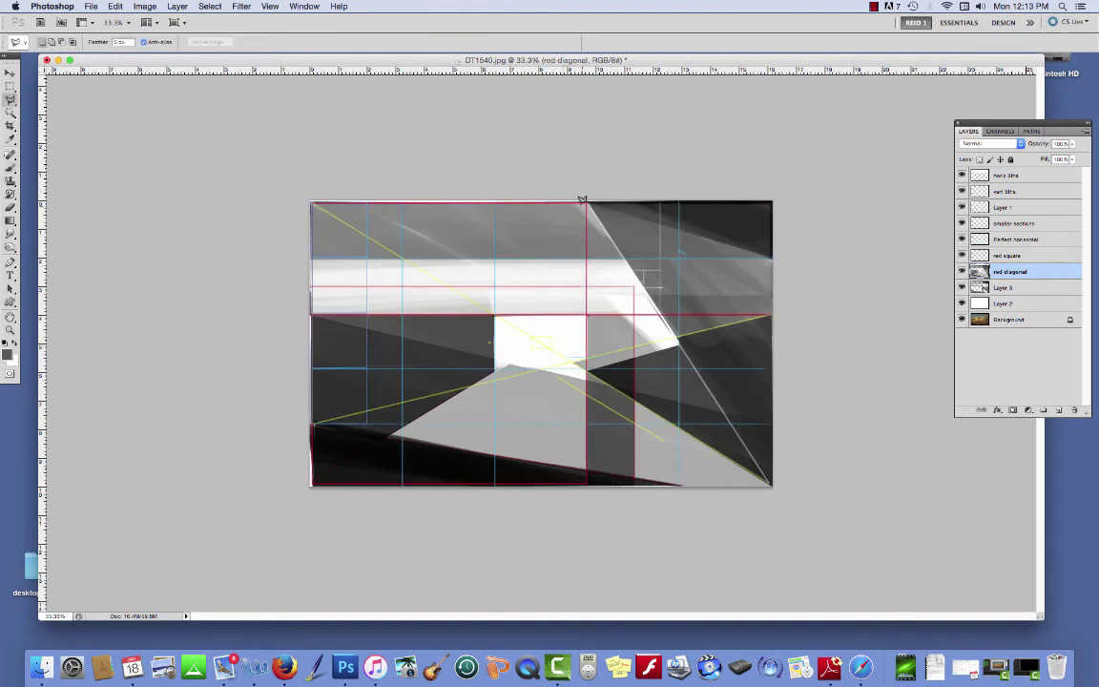
pyautogui.doubleClick(772, 196)
pyautogui.press('b')
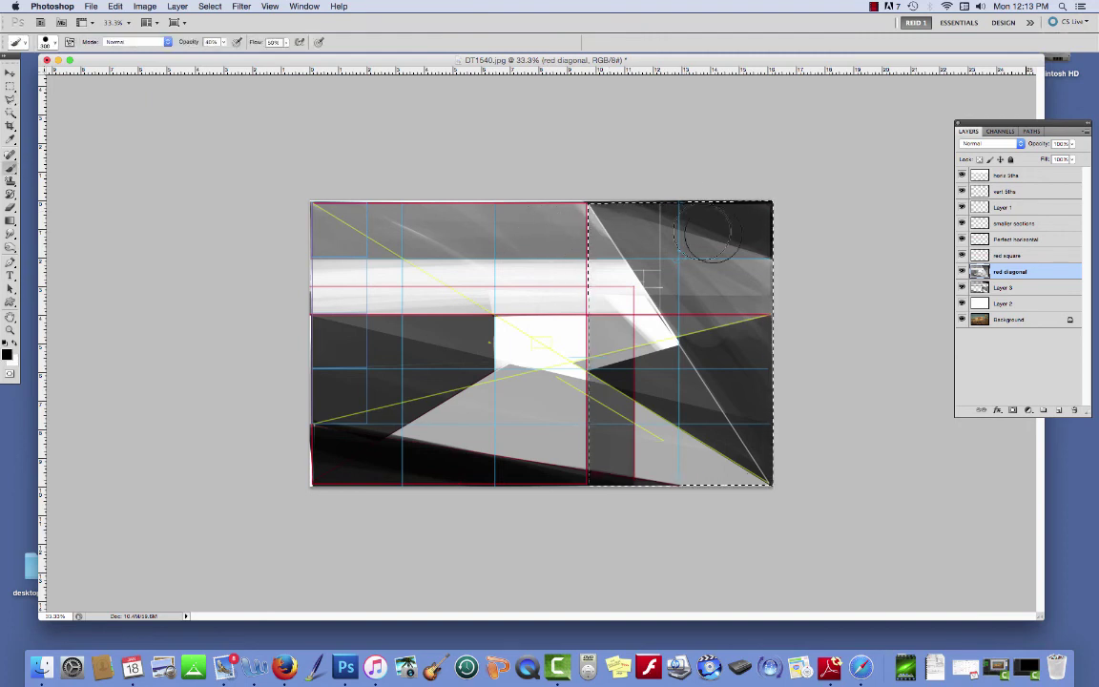
pyautogui.moveTo(706, 241)
pyautogui.mouseDown()
pyautogui.moveTo(688, 174)
pyautogui.moveTo(648, 232)
pyautogui.moveTo(594, 180)
pyautogui.moveTo(600, 339)
pyautogui.moveTo(636, 212)
pyautogui.moveTo(701, 387)
pyautogui.moveTo(776, 257)
pyautogui.moveTo(712, 265)
pyautogui.moveTo(700, 481)
pyautogui.mouseUp()
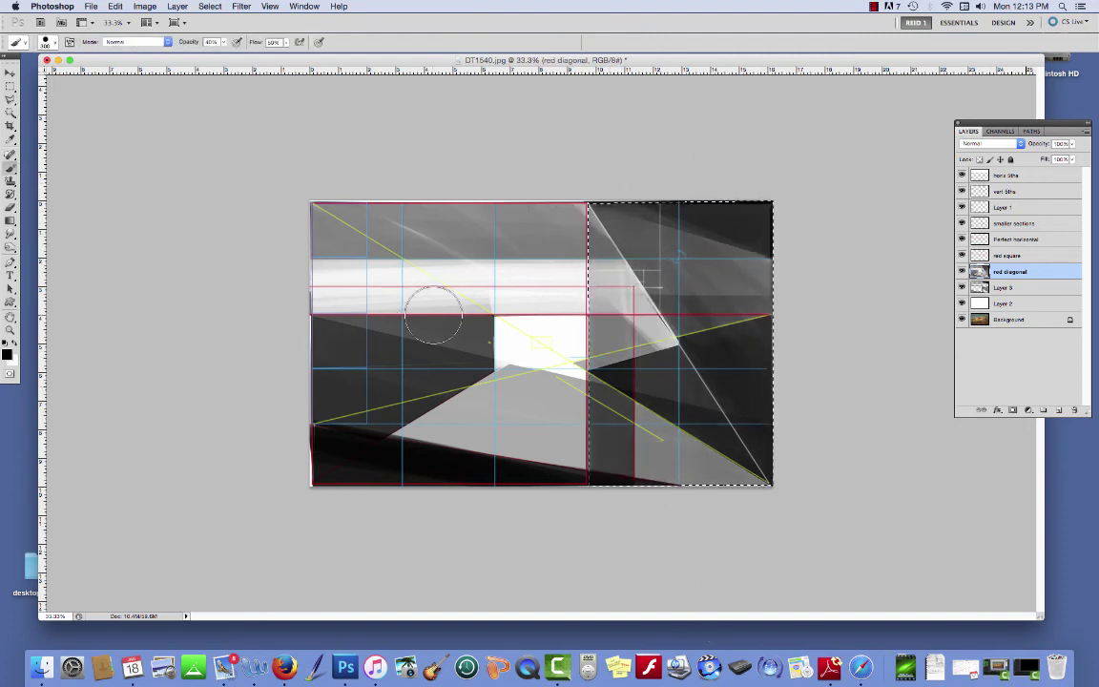
pyautogui.press('super+d')
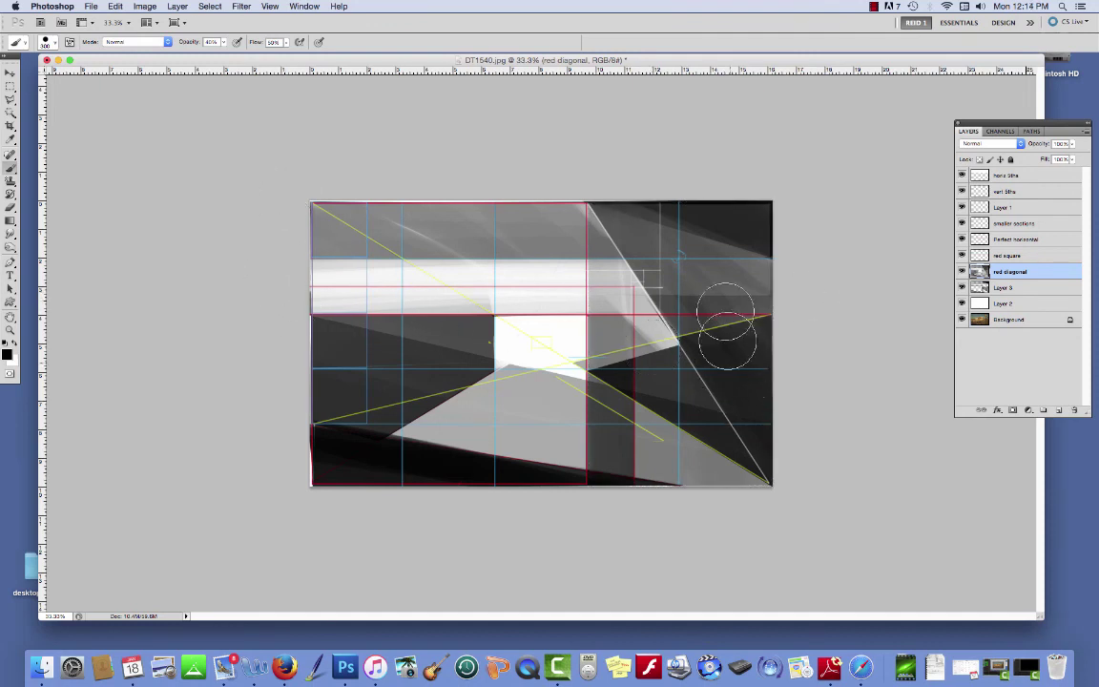
# Outline the painting's upper-left corner shape, darken it with a 40% black brush, deselect, and check it with the guide layers briefly hidden
pyautogui.press('l')
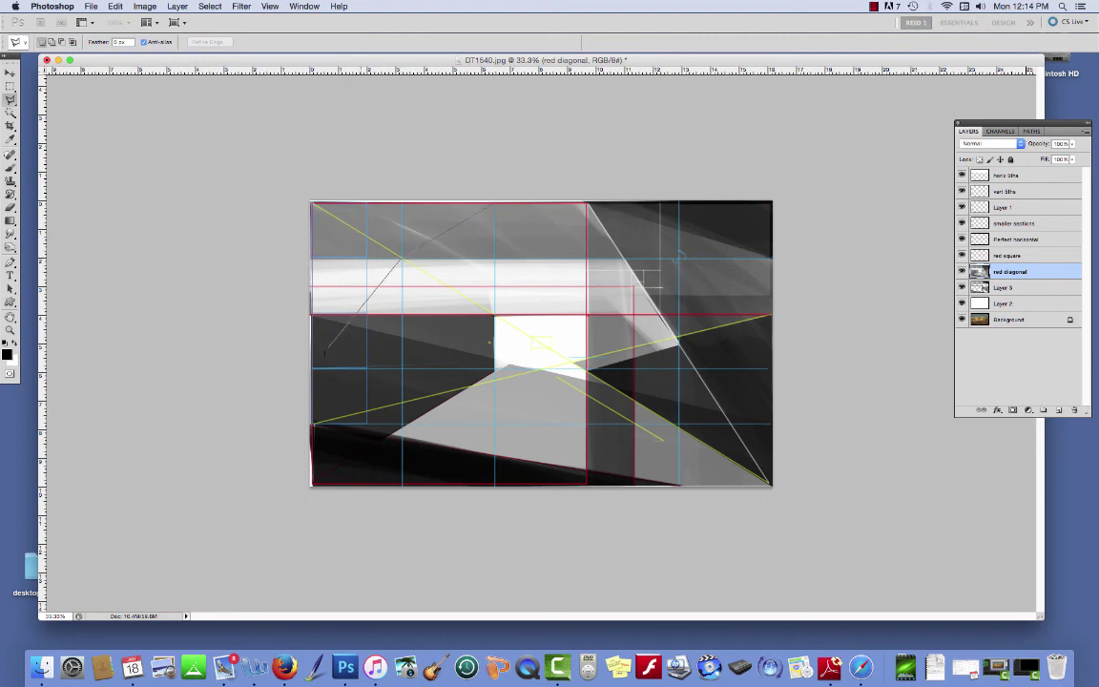
pyautogui.click(493, 201)
pyautogui.doubleClick(191, 212)
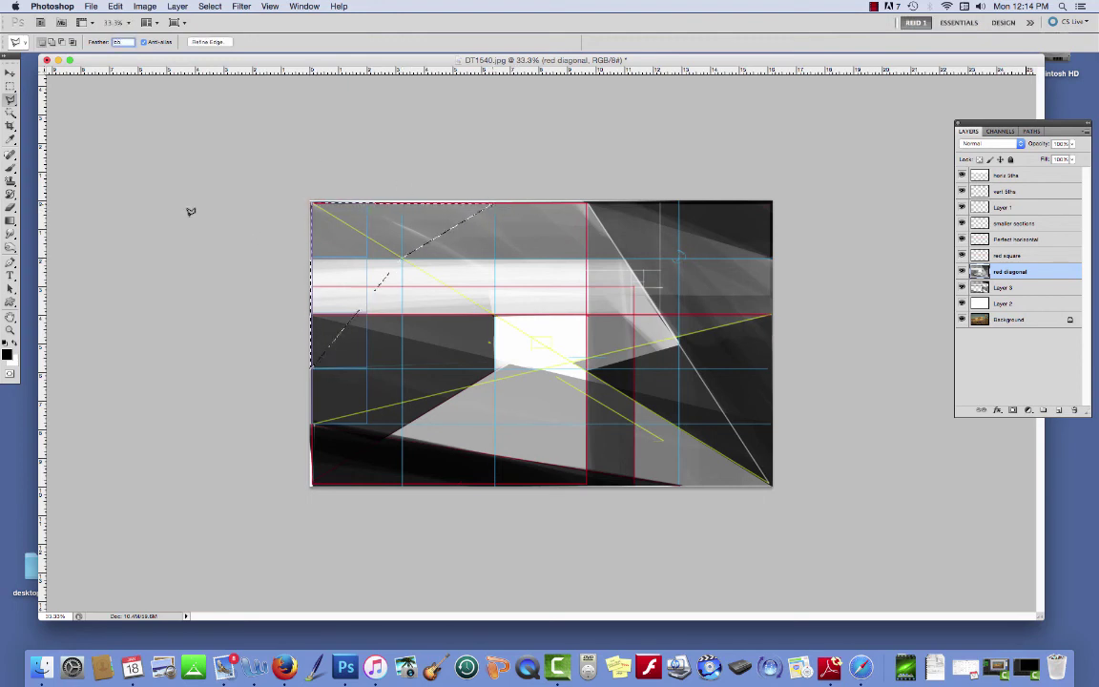
pyautogui.press('b')
pyautogui.press('Return')
pyautogui.press('b')
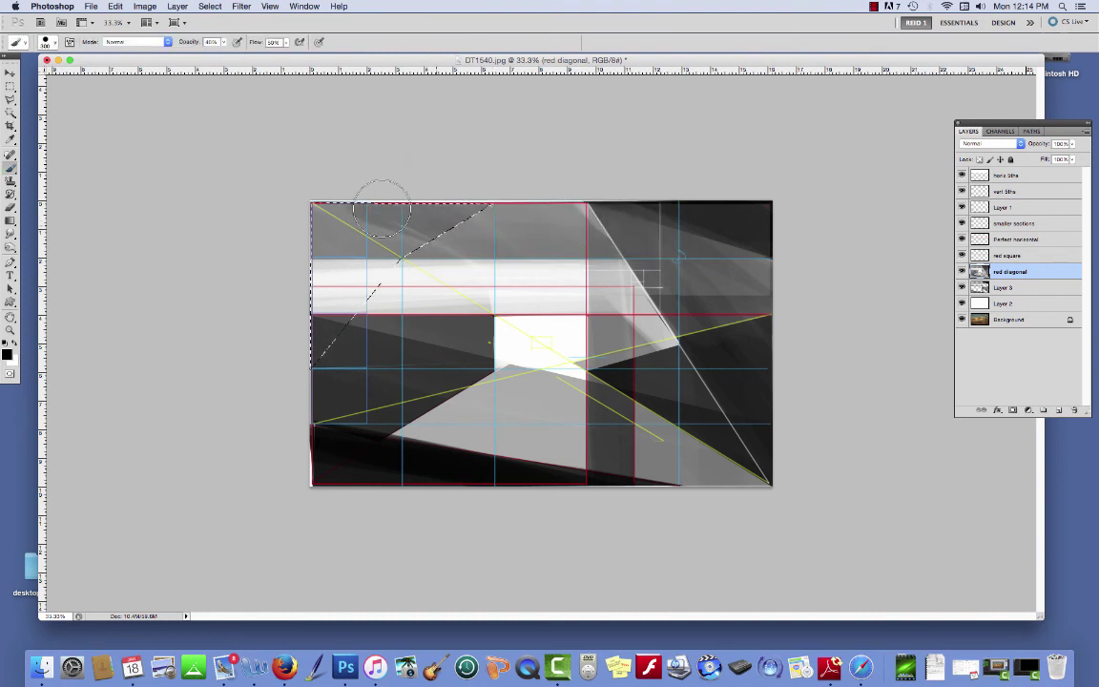
pyautogui.moveTo(382, 208)
pyautogui.mouseDown()
pyautogui.moveTo(311, 241)
pyautogui.moveTo(265, 344)
pyautogui.mouseUp()
pyautogui.hotkey('ctrl', 'd')
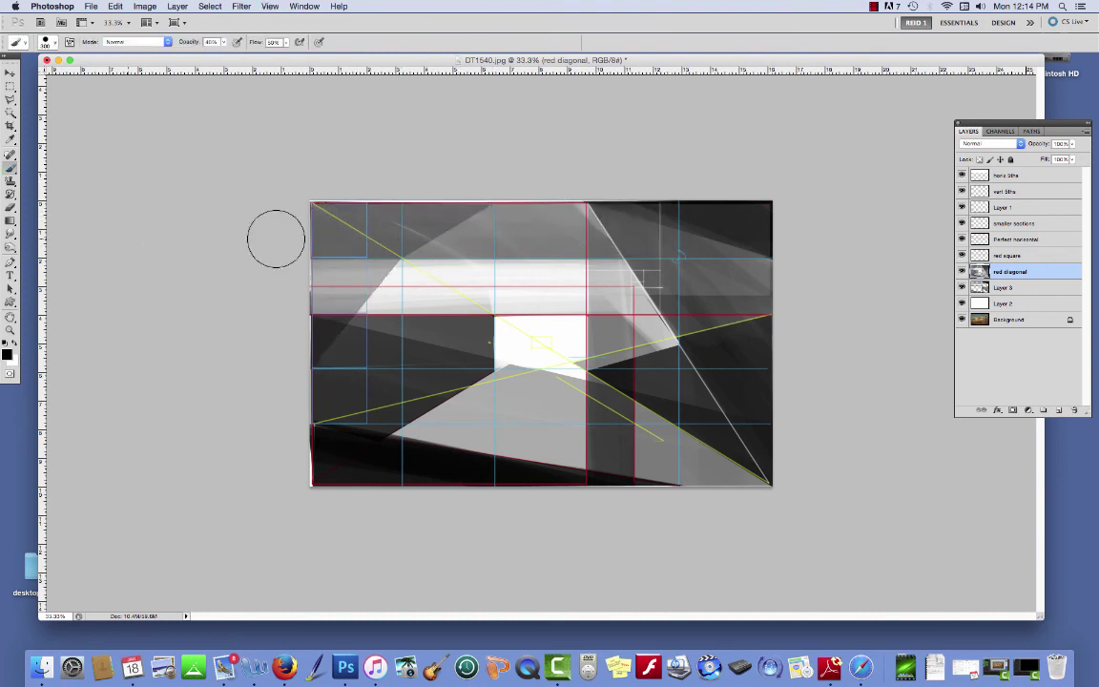
pyautogui.moveTo(282, 206)
pyautogui.mouseDown()
pyautogui.moveTo(416, 232)
pyautogui.moveTo(322, 341)
pyautogui.mouseUp()
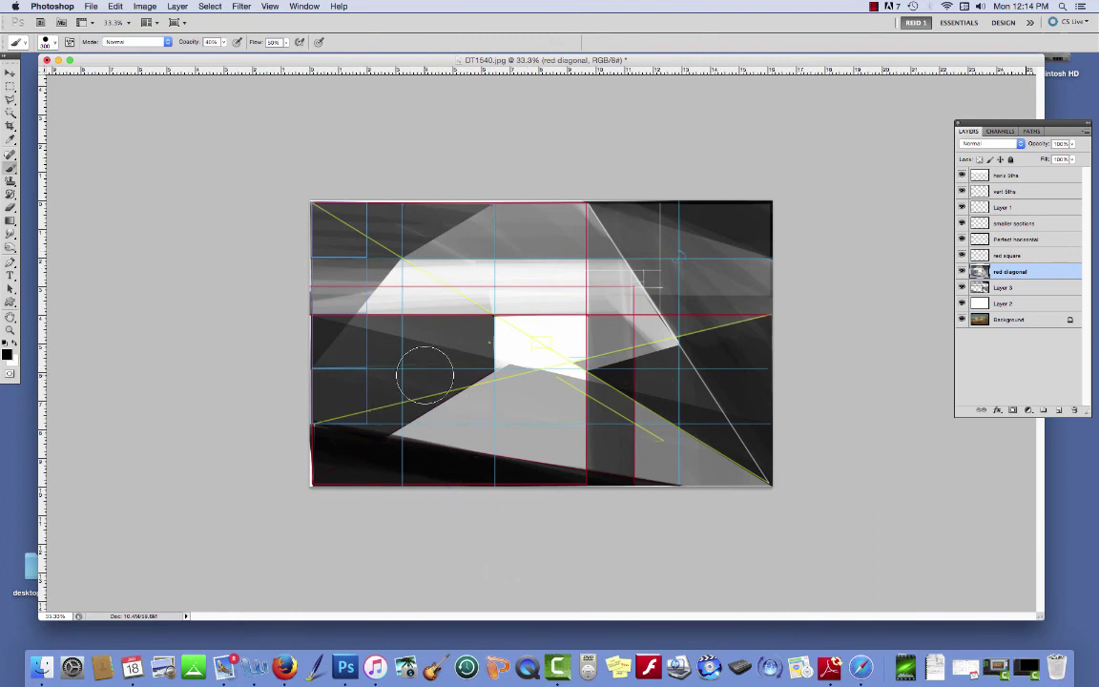
pyautogui.moveTo(961, 176); pyautogui.dragTo(961, 254)
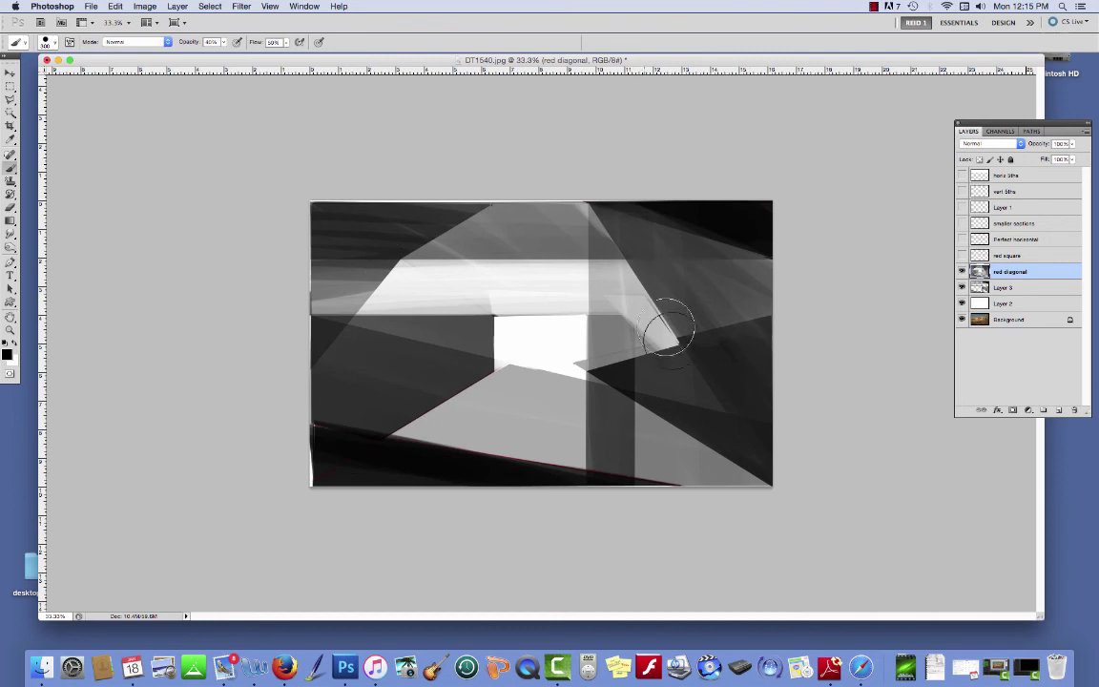
pyautogui.moveTo(961, 175); pyautogui.dragTo(964, 311)
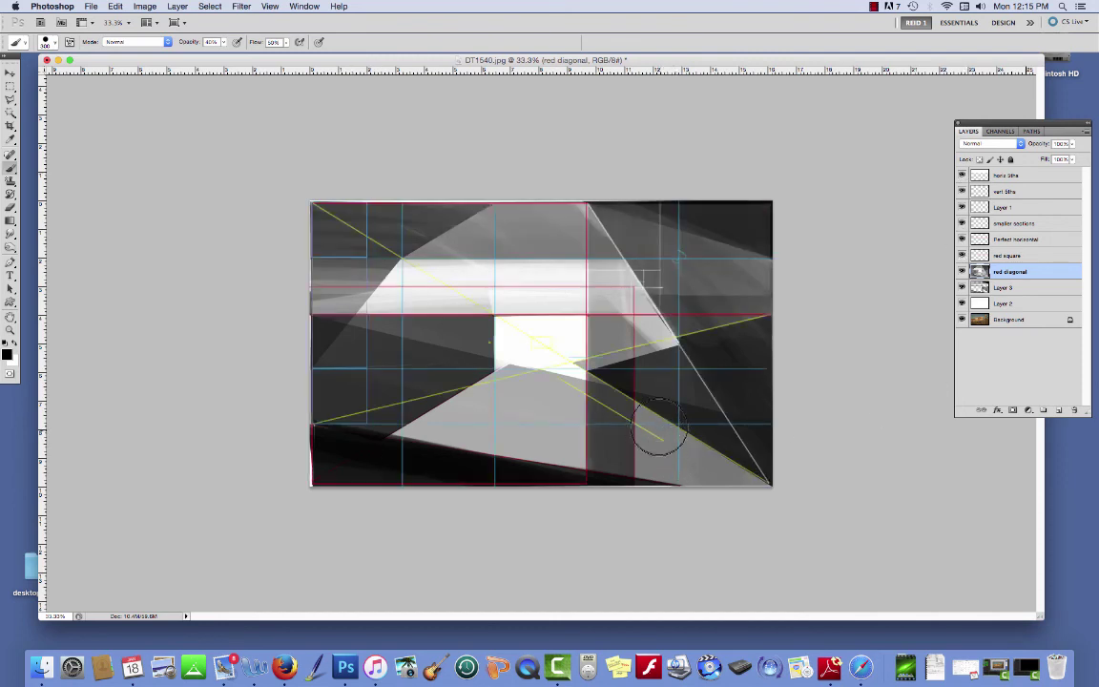
# Outline the small rectangle between the red square's right edge and the golden-section vertical, above the red horizontal, and brighten it with a 40% white brush
pyautogui.press('l')
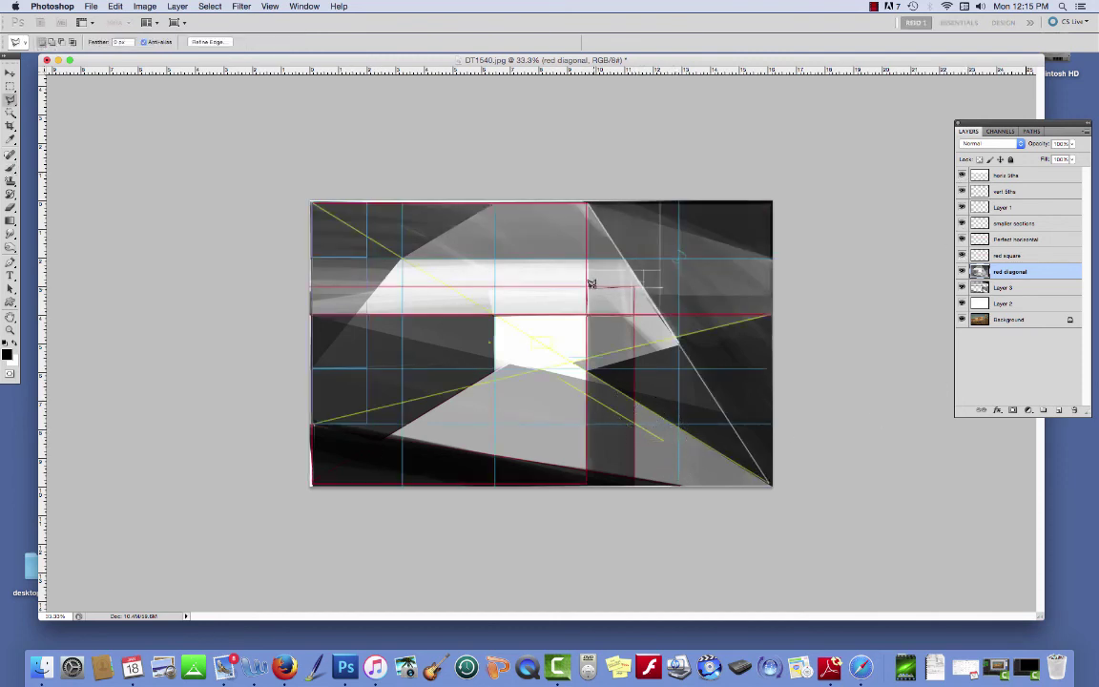
pyautogui.moveTo(590, 287); pyautogui.dragTo(589, 315)
pyautogui.press('b')
pyautogui.press('x')
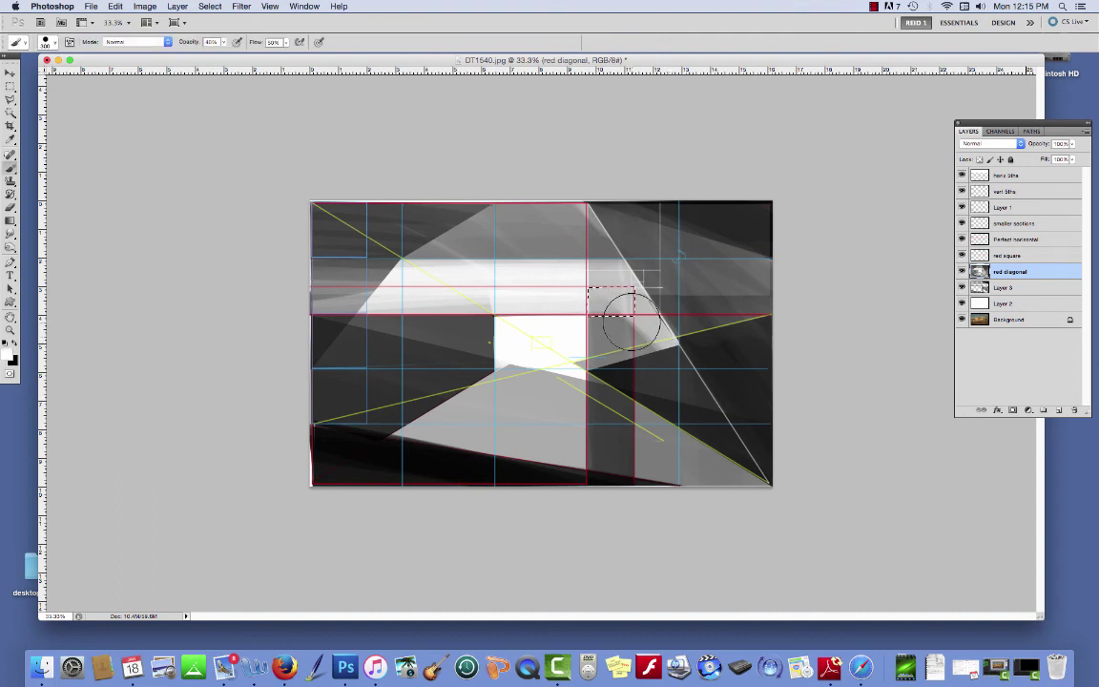
pyautogui.moveTo(637, 325); pyautogui.dragTo(610, 301)
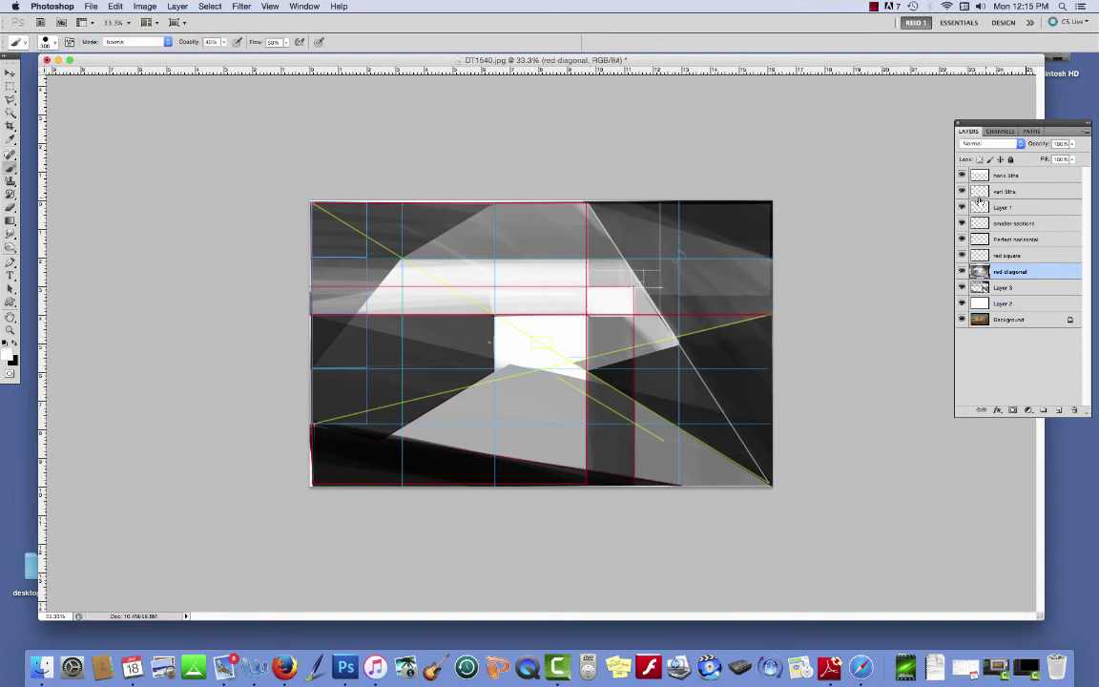
pyautogui.moveTo(961, 218); pyautogui.dragTo(964, 255)
pyautogui.moveTo(961, 179); pyautogui.dragTo(962, 255)
# Paint thin 40% black lines along the red horizontal, the rising yellow diagonal and the long white diagonal, checking them with the guides hidden
pyautogui.press('x')
pyautogui.moveTo(616, 306)
pyautogui.mouseDown()
pyautogui.moveTo(592, 229)
pyautogui.moveTo(726, 316)
pyautogui.moveTo(465, 389)
pyautogui.mouseUp()
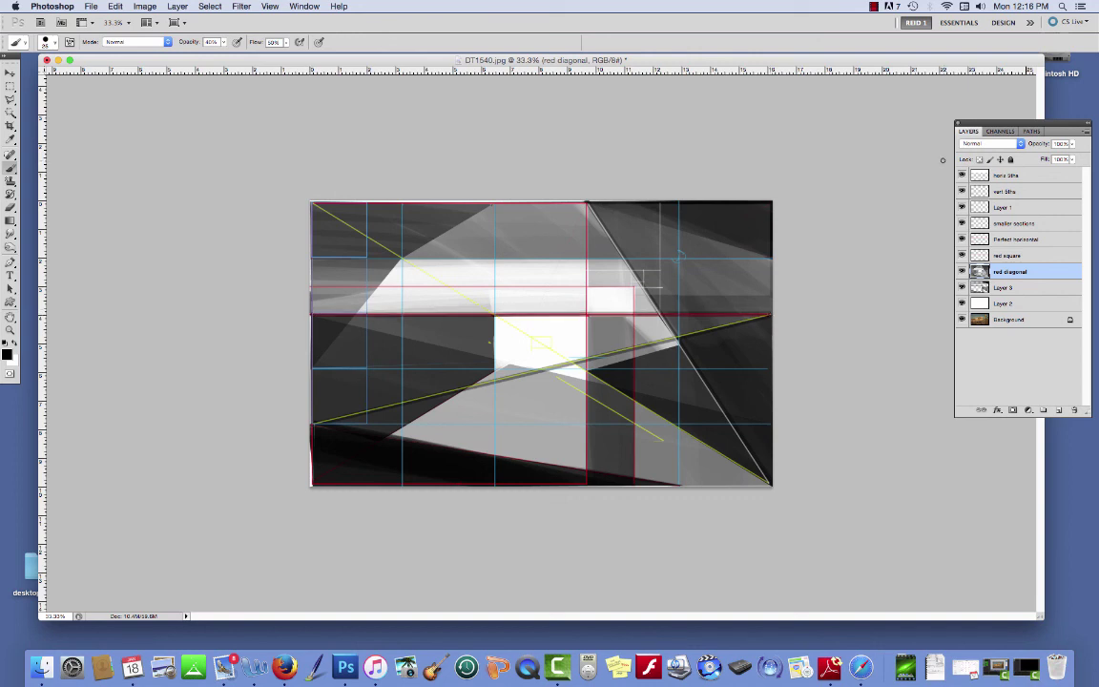
pyautogui.moveTo(961, 176); pyautogui.dragTo(961, 255)
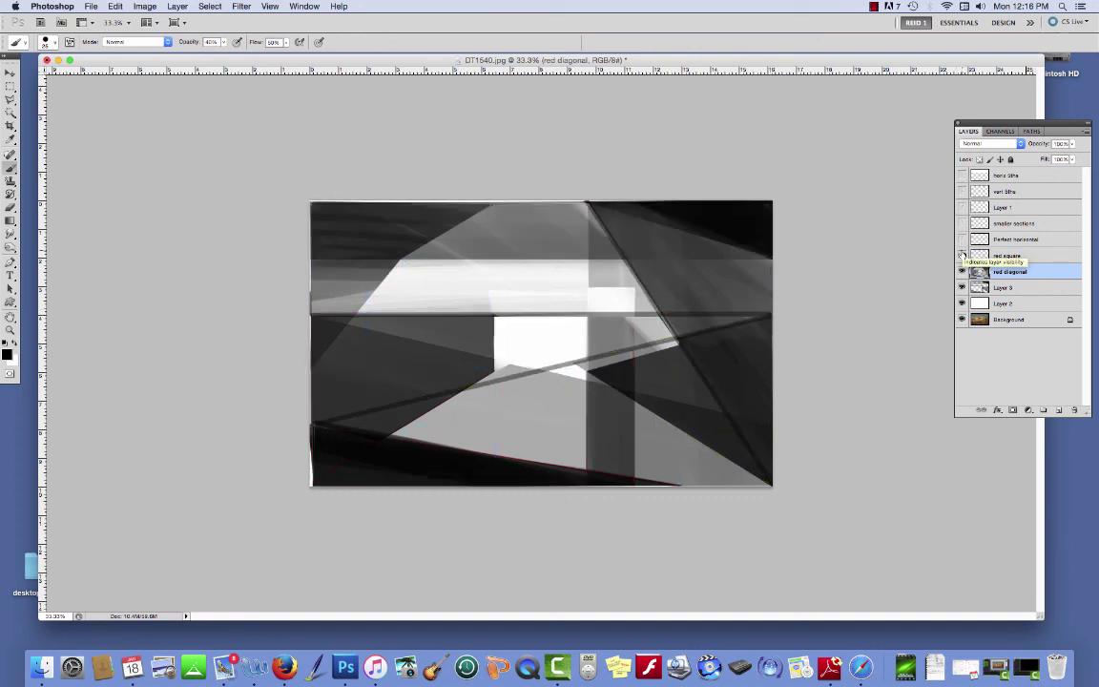
pyautogui.moveTo(961, 175); pyautogui.dragTo(953, 270)
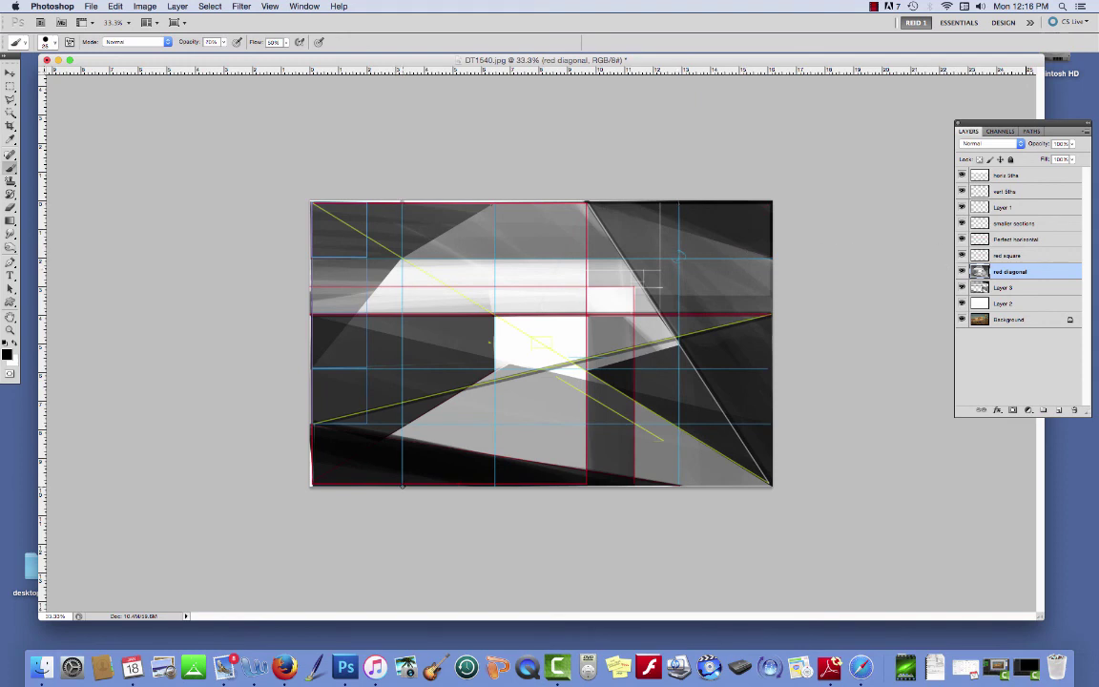
# Paint full-height 70% black lines along the left blue fifths vertical and the golden-section vertical, and hide the guide layers above red diagonal
pyautogui.keyDown('shift'); pyautogui.click(401, 486); pyautogui.keyUp('shift')
pyautogui.moveTo(962, 176); pyautogui.dragTo(962, 255)
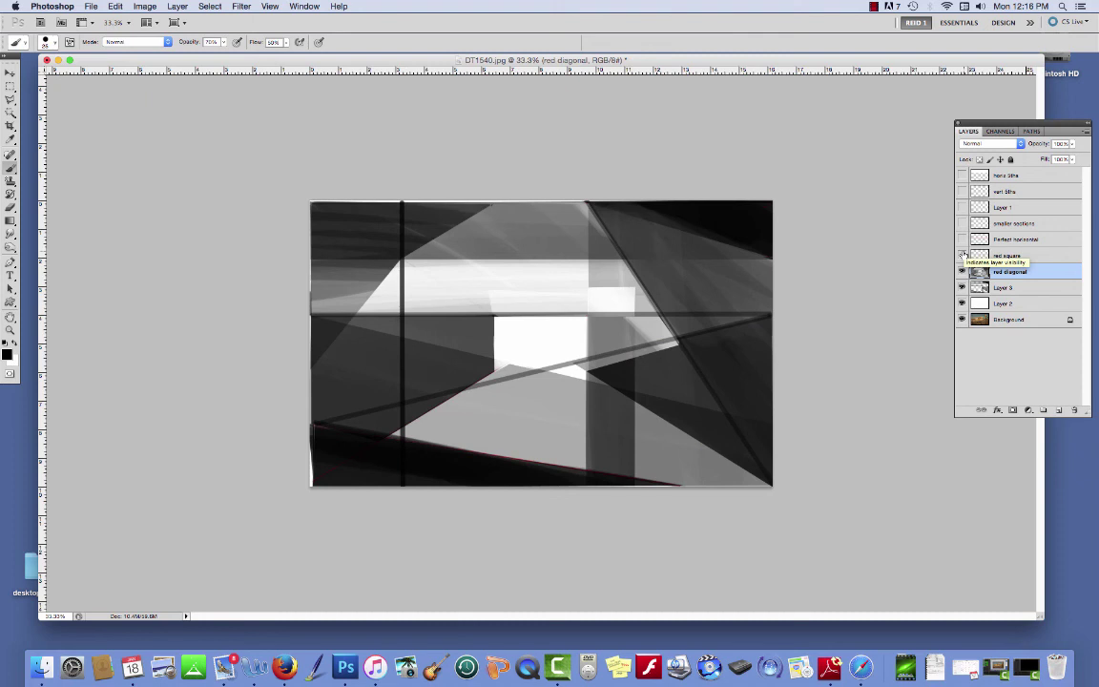
pyautogui.moveTo(634, 486); pyautogui.dragTo(634, 201)
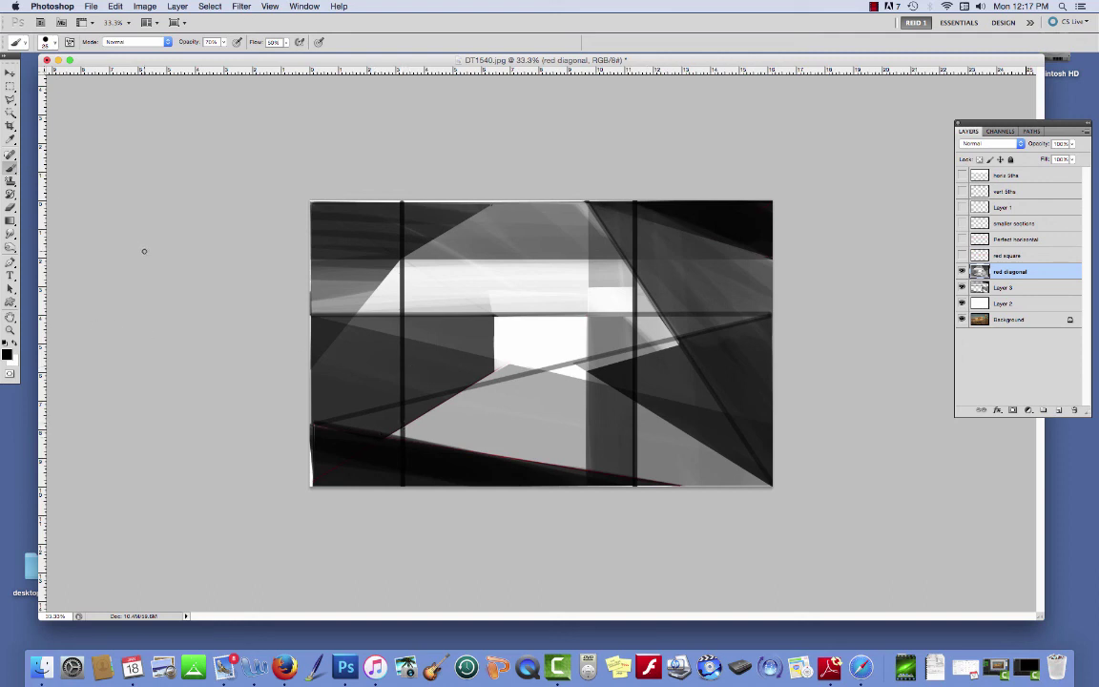
# Outline the narrow strip just above the white central opening, darken it with a 70% black brush, and deselect
pyautogui.press('l')
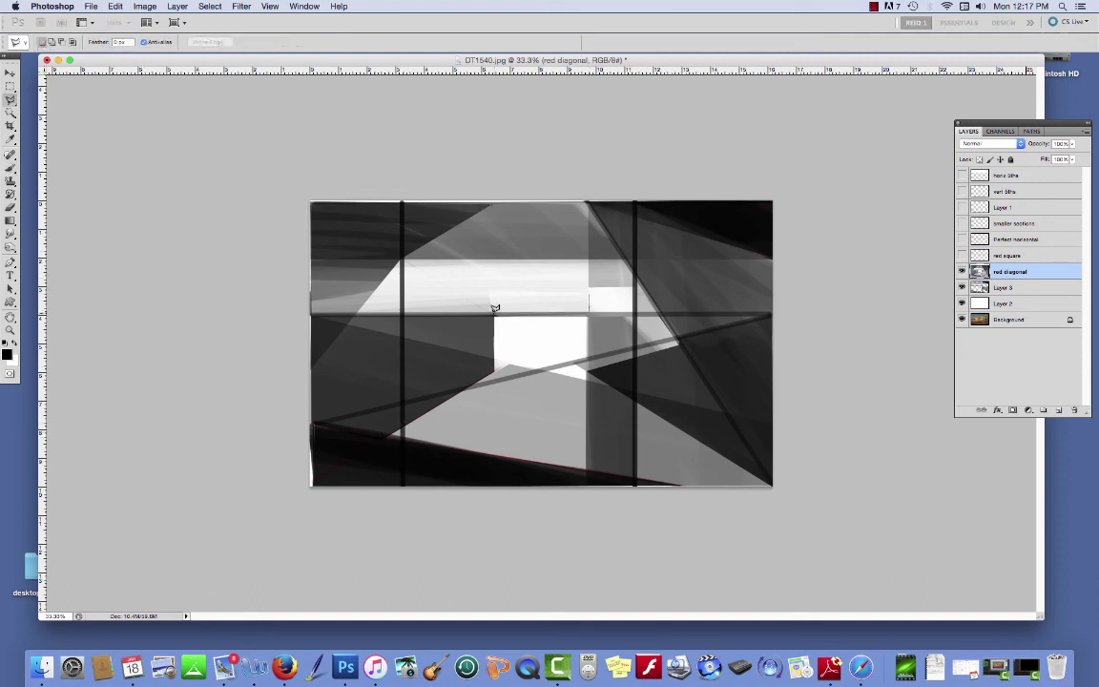
pyautogui.click(490, 292)
pyautogui.click(588, 293)
pyautogui.click(589, 311)
pyautogui.click(492, 313)
pyautogui.click(490, 292)
pyautogui.press('b')
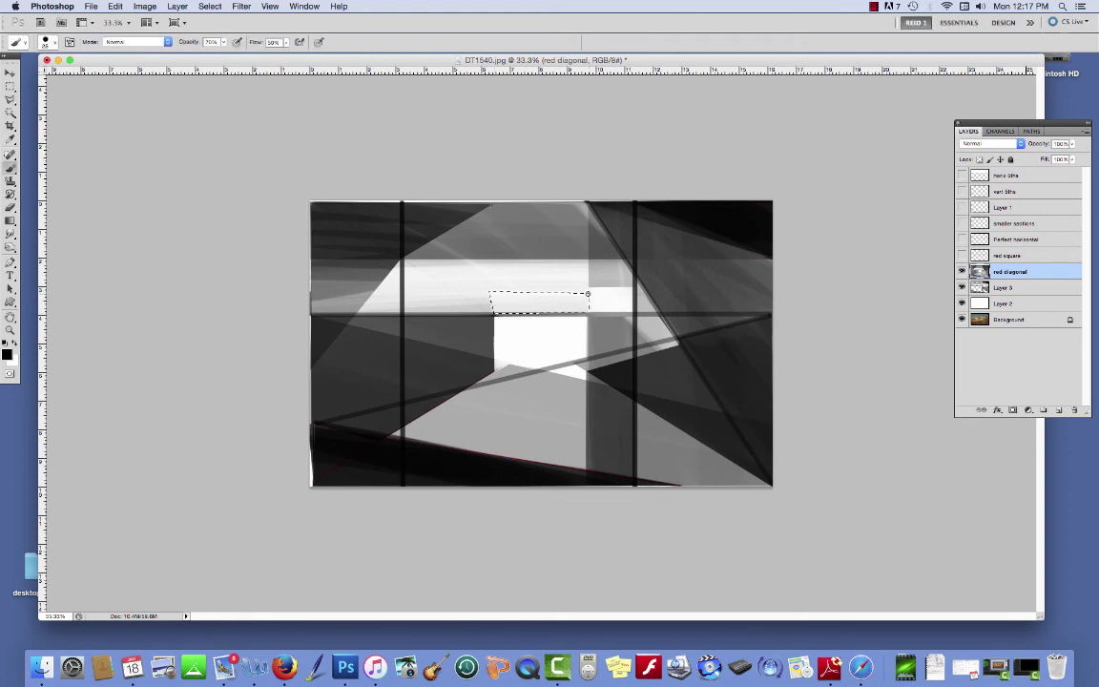
pyautogui.moveTo(583, 296); pyautogui.dragTo(432, 290)
pyautogui.hotkey('ctrl', 'd')
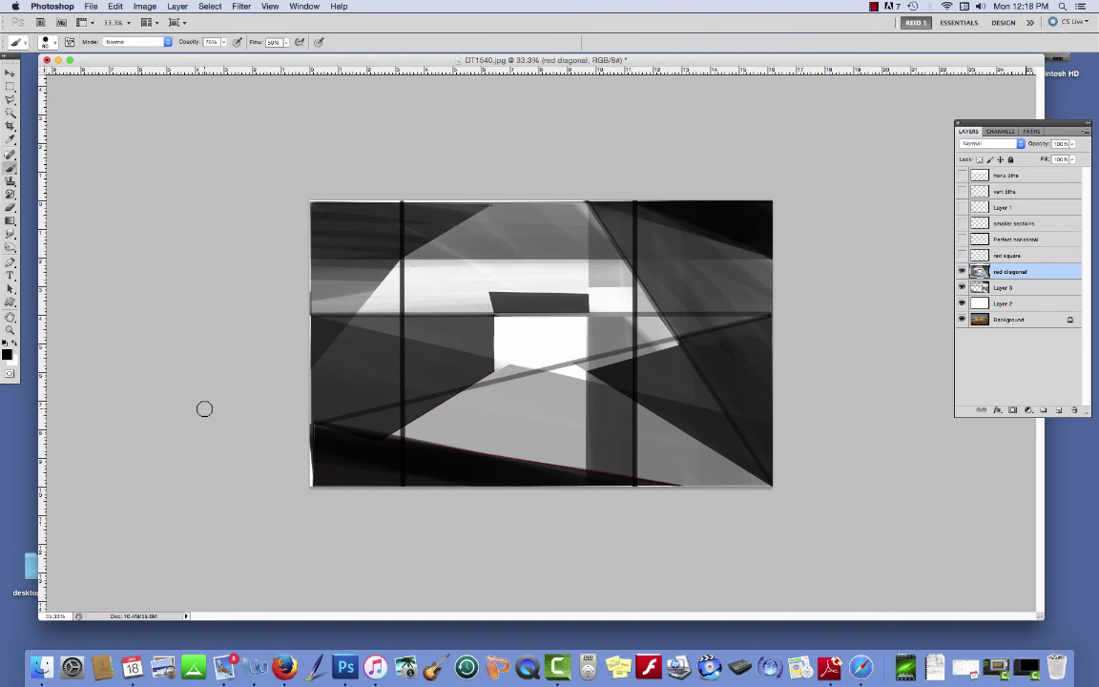
# Outline the lower-right gray triangle beside the right vertical line, lighten it with a 70% white brush, and deselect
pyautogui.press('l')
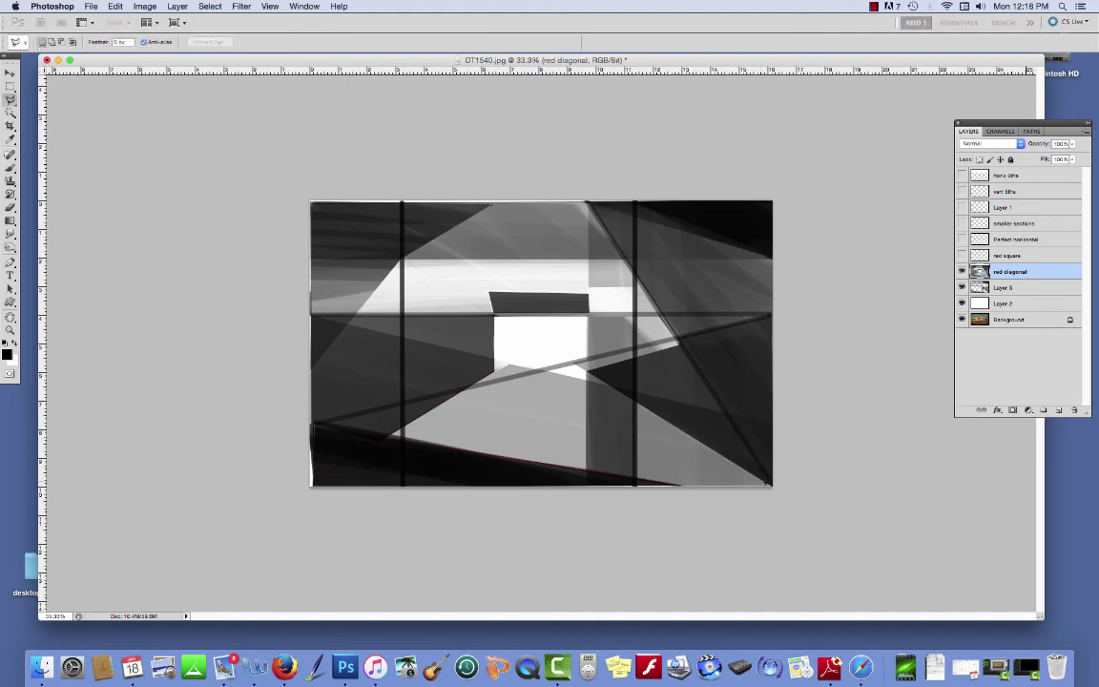
pyautogui.click(637, 406)
pyautogui.click(637, 483)
pyautogui.click(772, 486)
pyautogui.click(638, 406)
pyautogui.press('b')
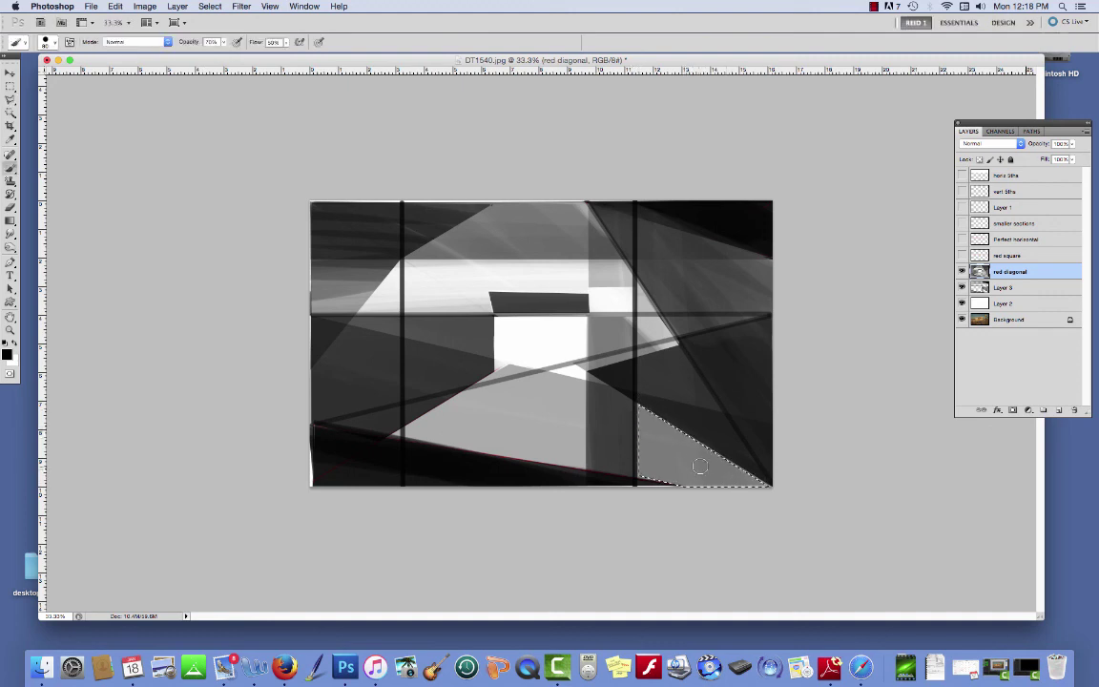
pyautogui.press('x')
pyautogui.moveTo(728, 464)
pyautogui.mouseDown()
pyautogui.moveTo(679, 473)
pyautogui.moveTo(654, 451)
pyautogui.moveTo(642, 464)
pyautogui.moveTo(675, 498)
pyautogui.moveTo(748, 474)
pyautogui.mouseUp()
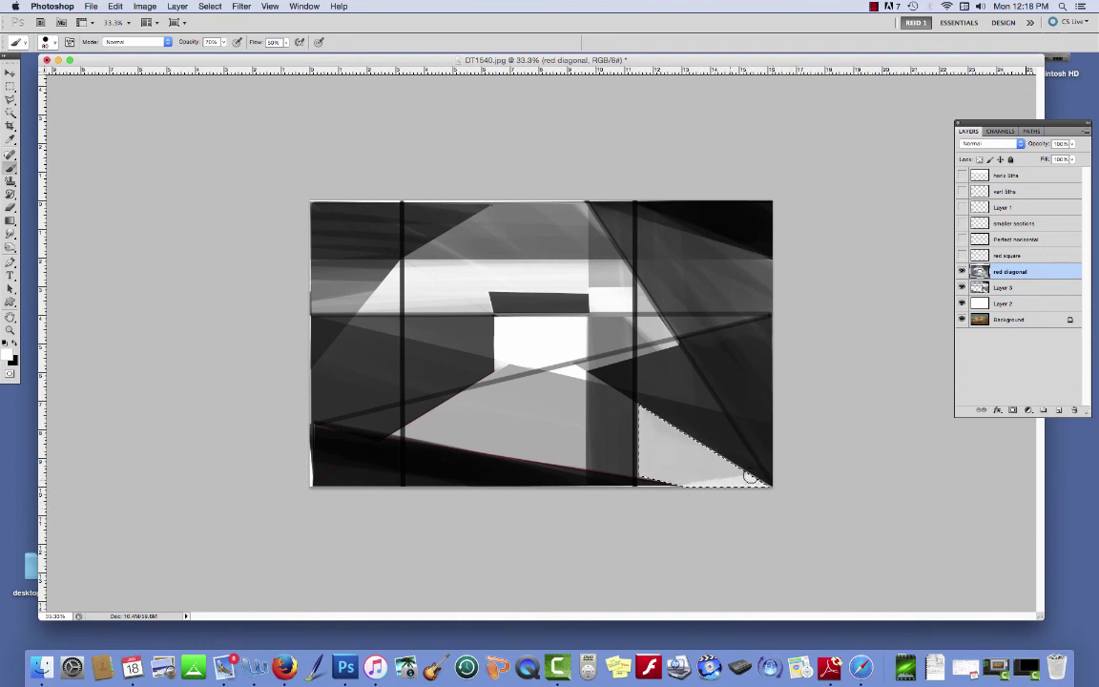
pyautogui.press('super+d')
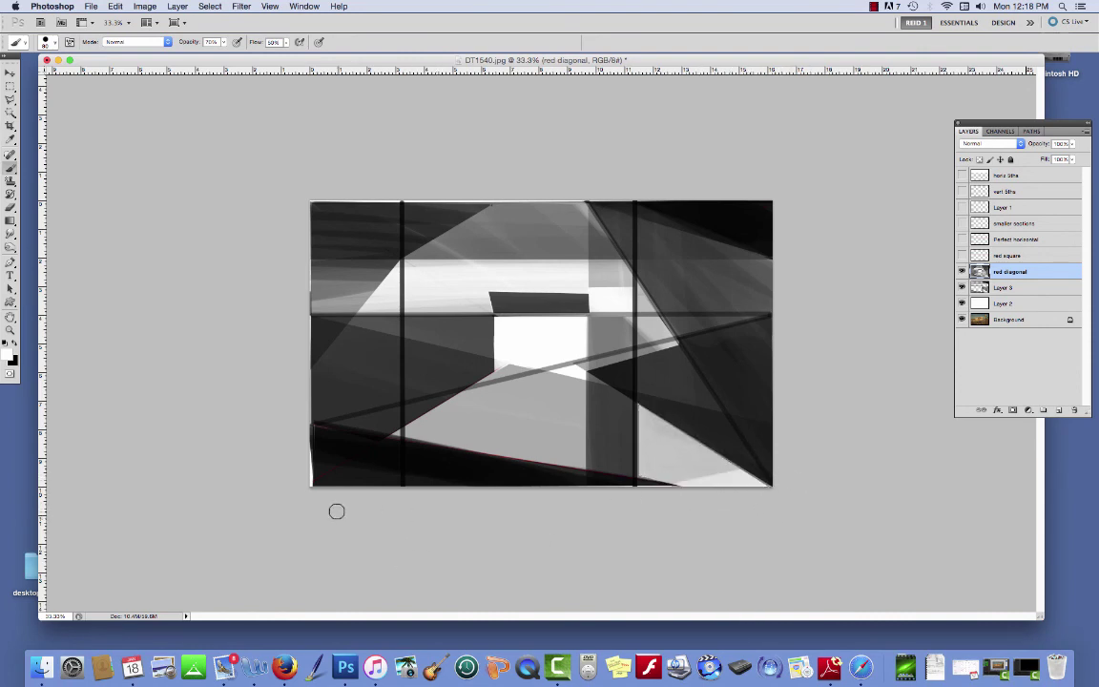
# Toggle the horizontal fifths, smaller sections, Perfect horizontal and red square guide layers to compare their lines with the painted shapes
pyautogui.click(961, 176)
pyautogui.click(961, 175)
pyautogui.click(962, 176)
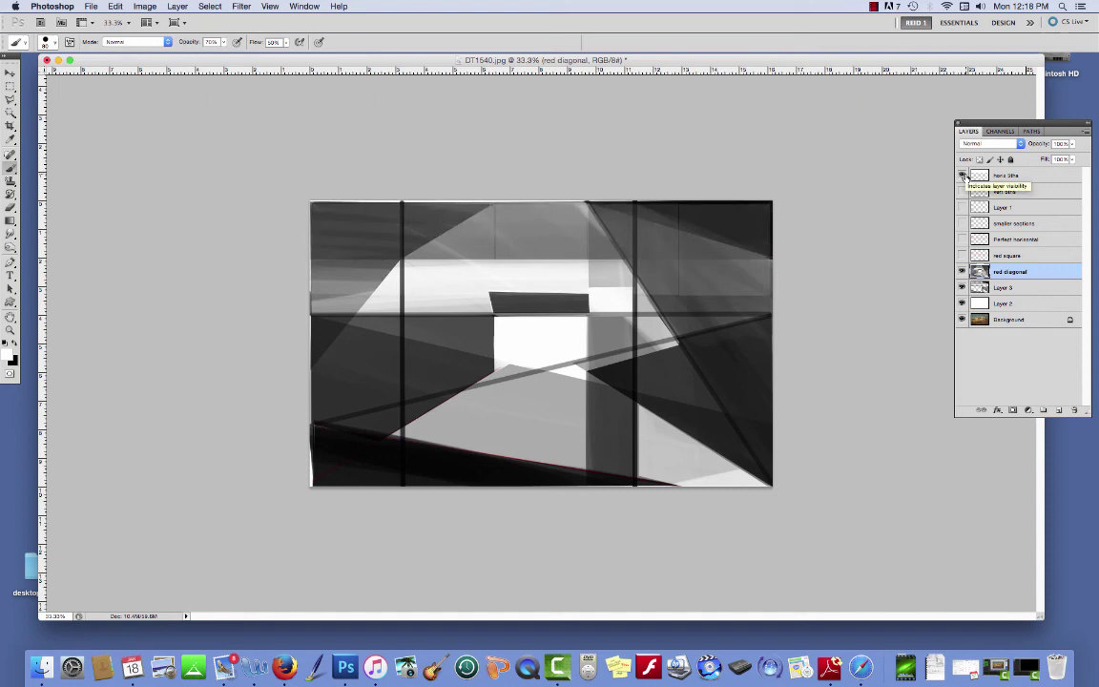
pyautogui.click(962, 176)
pyautogui.click(961, 223)
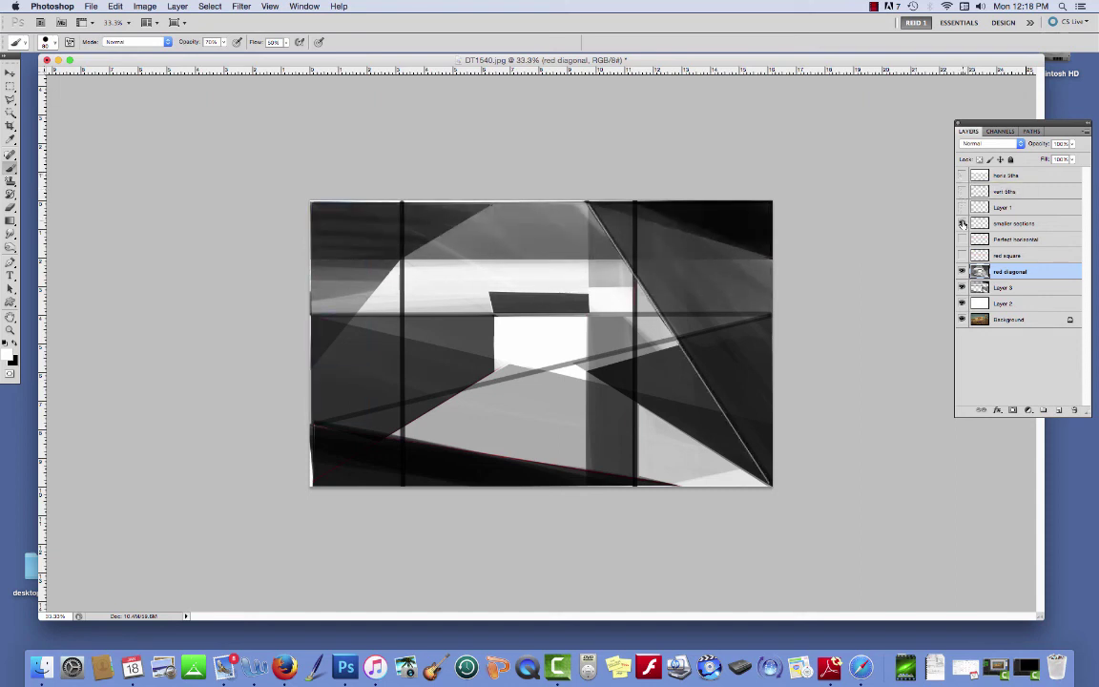
pyautogui.moveTo(961, 223); pyautogui.dragTo(962, 256)
pyautogui.click(962, 256)
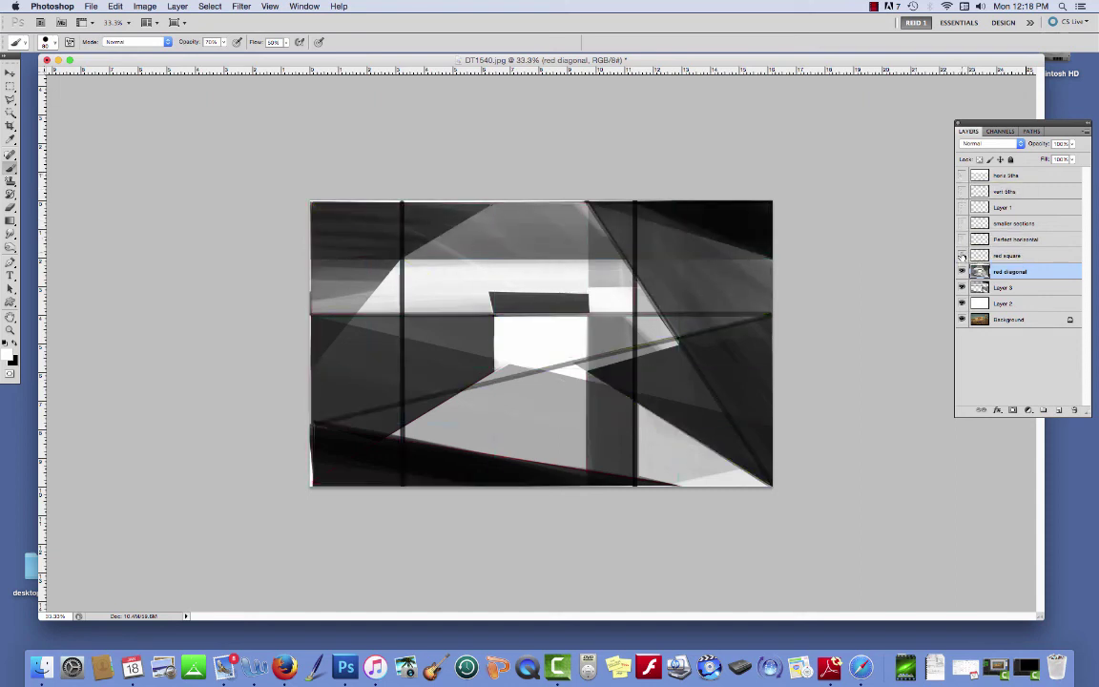
pyautogui.click(962, 255)
pyautogui.click(962, 256)
pyautogui.click(961, 256)
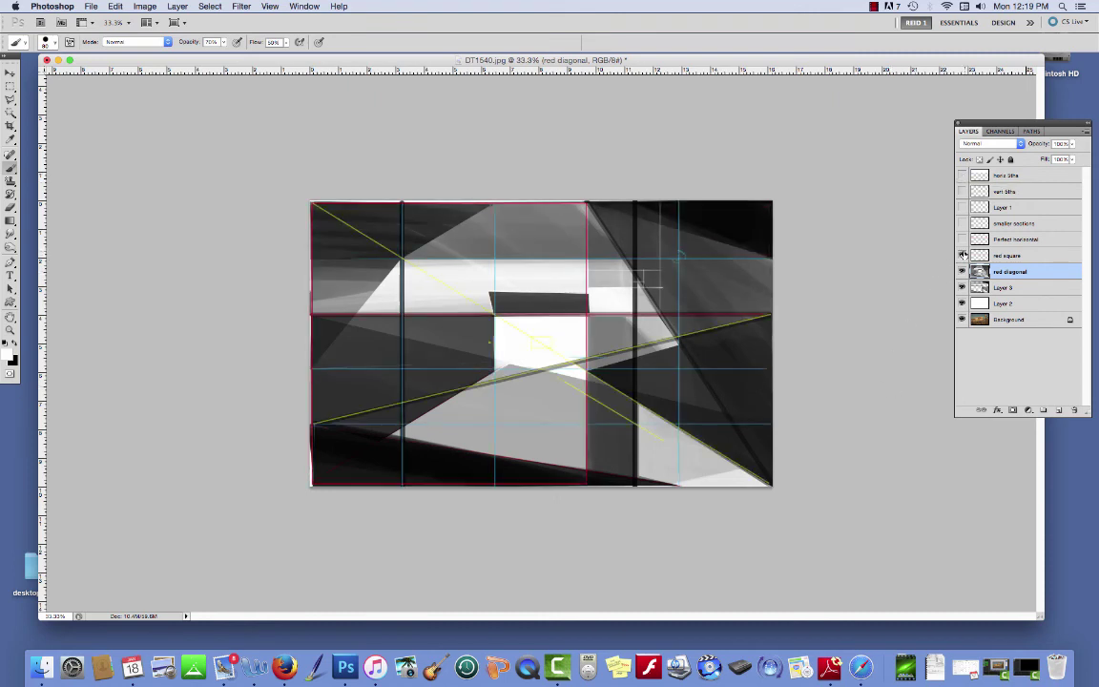
pyautogui.click(962, 255)
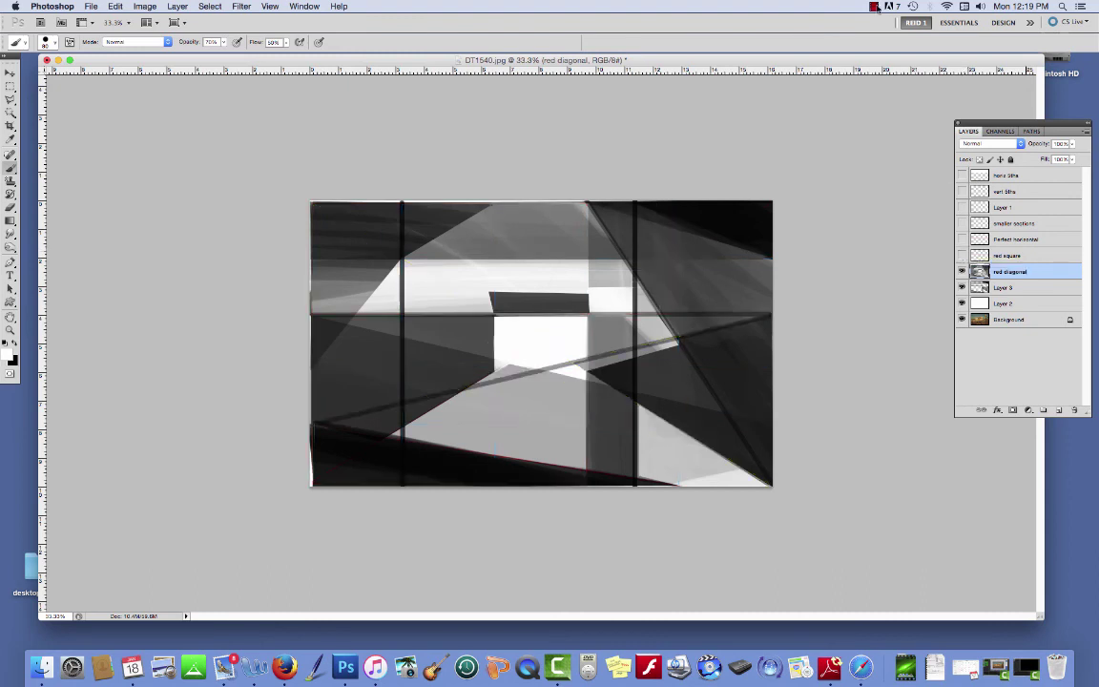
# Outline the thin triangle between the horizontal line and the rising diagonal at the right edge, lighten it with a 70% white brush, and deselect
pyautogui.press('l')
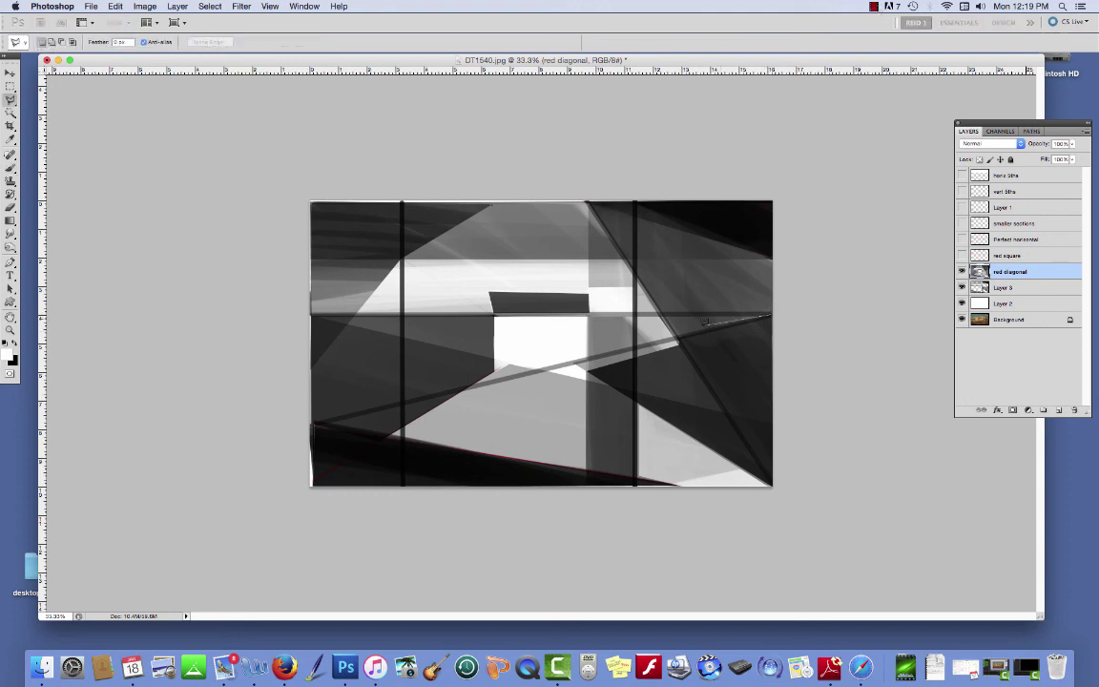
pyautogui.click(661, 314)
pyautogui.click(678, 334)
pyautogui.doubleClick(771, 313)
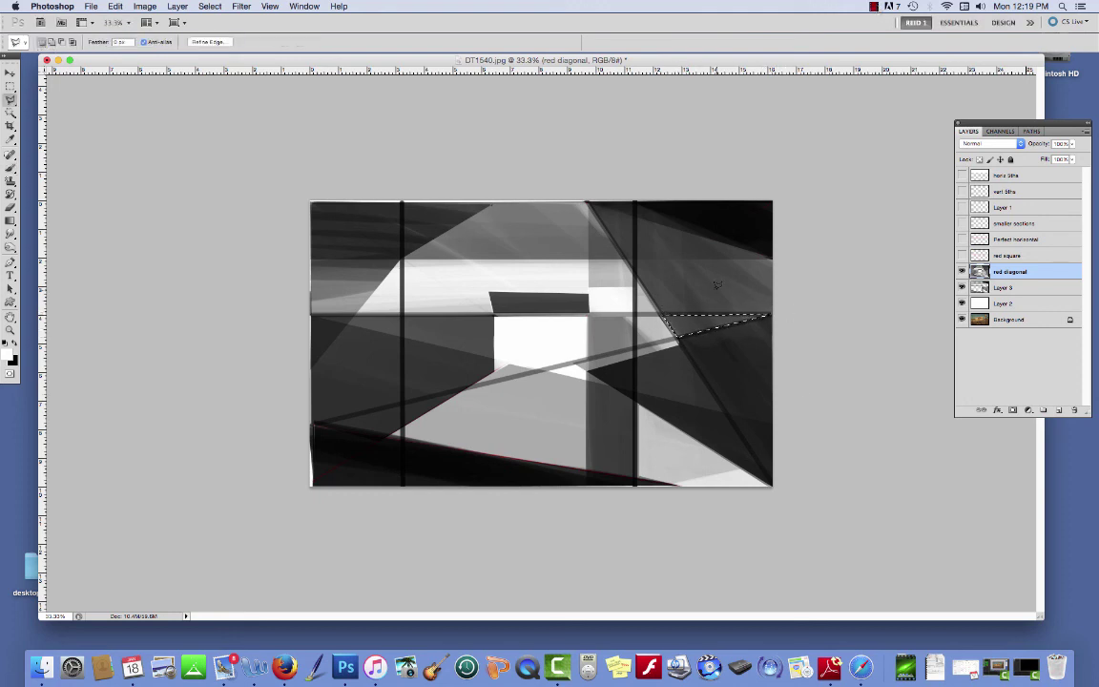
pyautogui.press('b')
pyautogui.moveTo(745, 338)
pyautogui.mouseDown()
pyautogui.moveTo(736, 292)
pyautogui.moveTo(679, 308)
pyautogui.mouseUp()
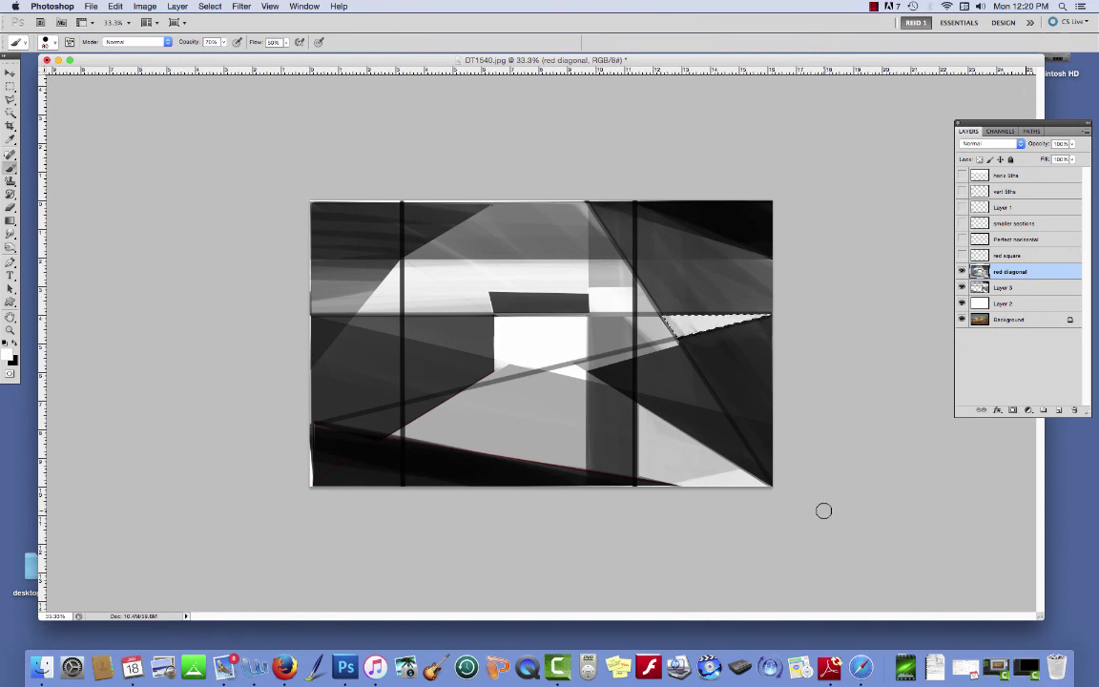
pyautogui.press('super+d')
pyautogui.click(912, 6)
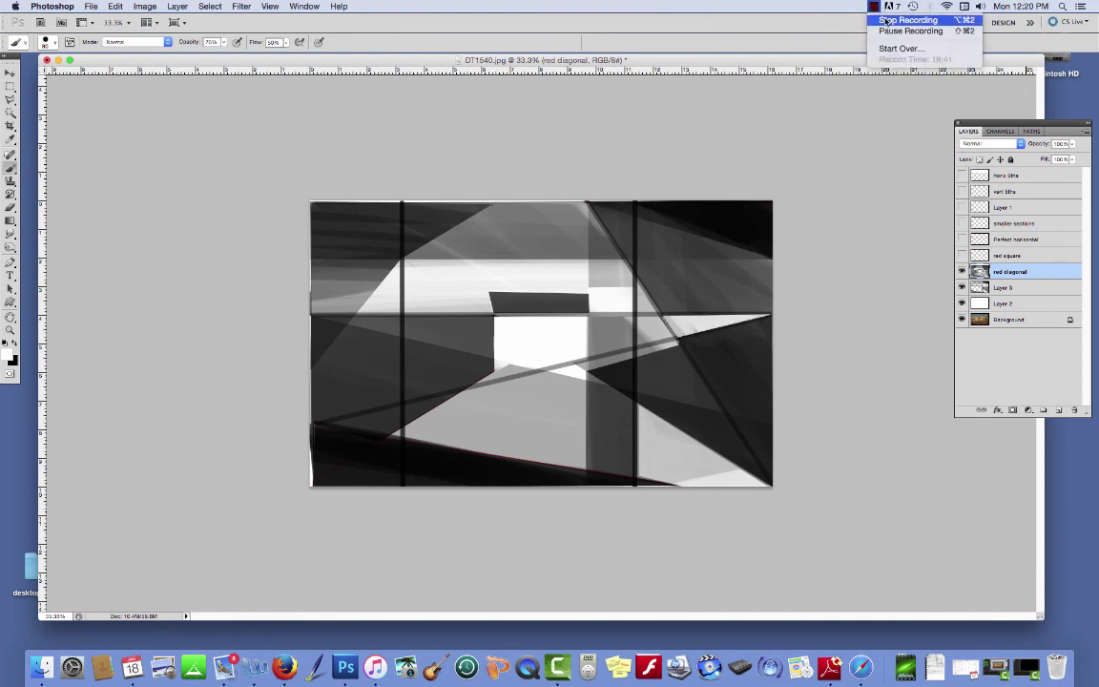